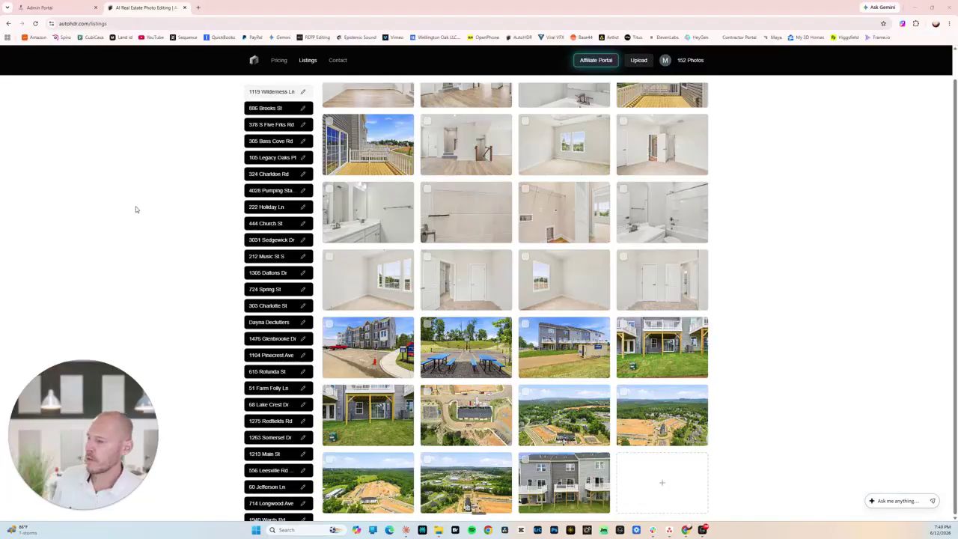
{"action": "scroll", "coordinate": [209, 224], "scroll_direction": "up", "scroll_amount": 2}
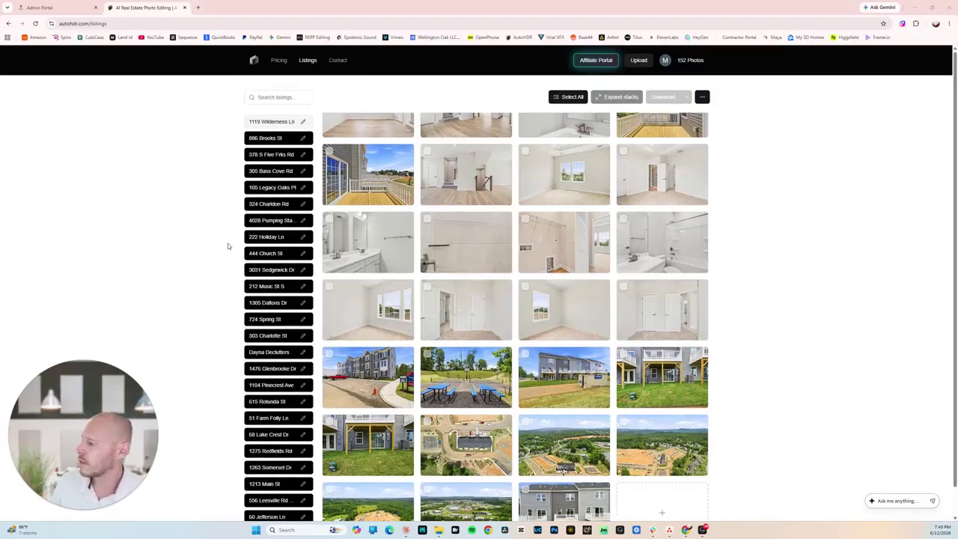
{"action": "left_click", "coordinate": [275, 122]}
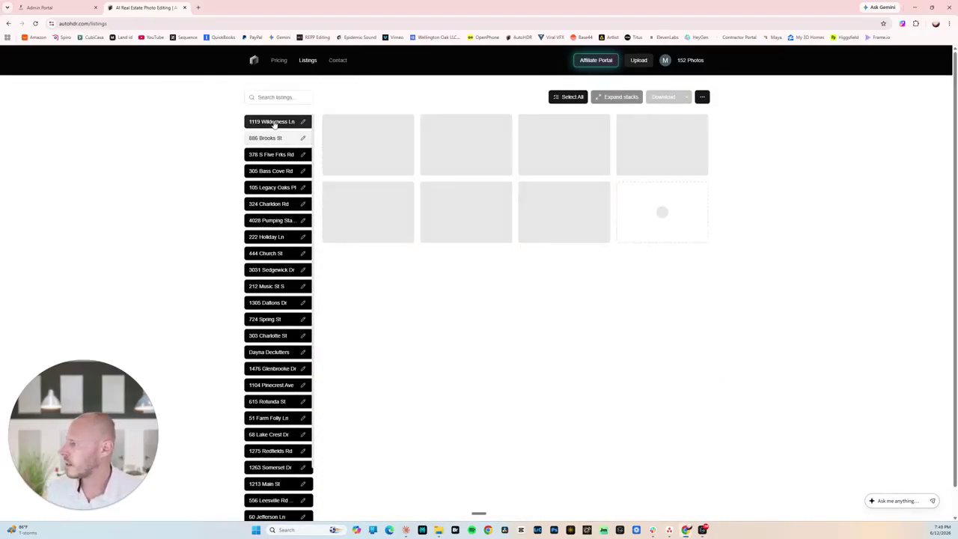
{"action": "left_click", "coordinate": [279, 138]}
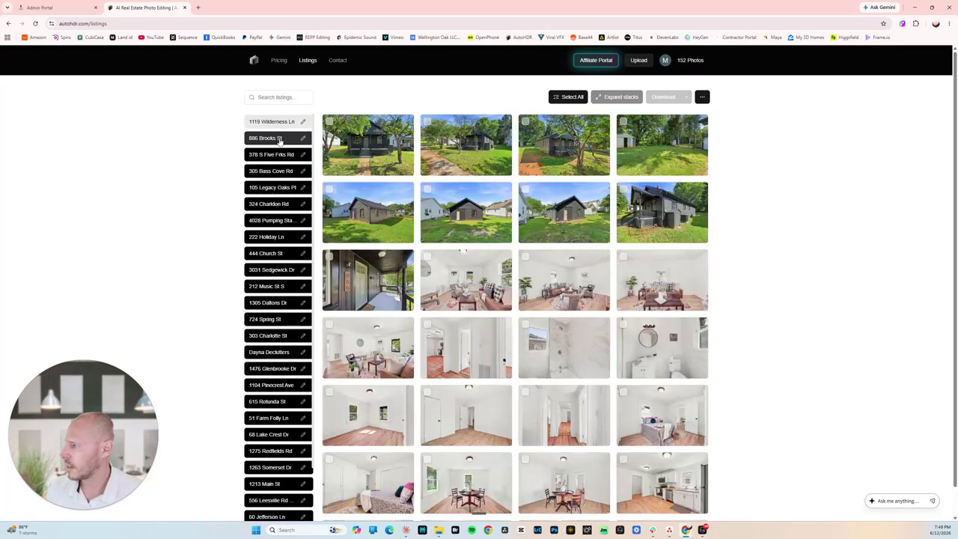
{"action": "left_click", "coordinate": [283, 123]}
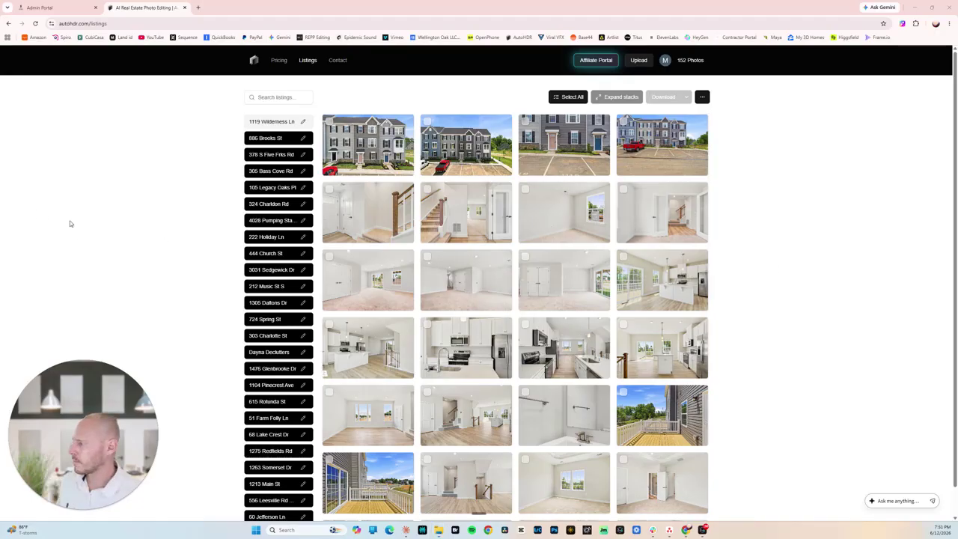
{"action": "left_click", "coordinate": [439, 530]}
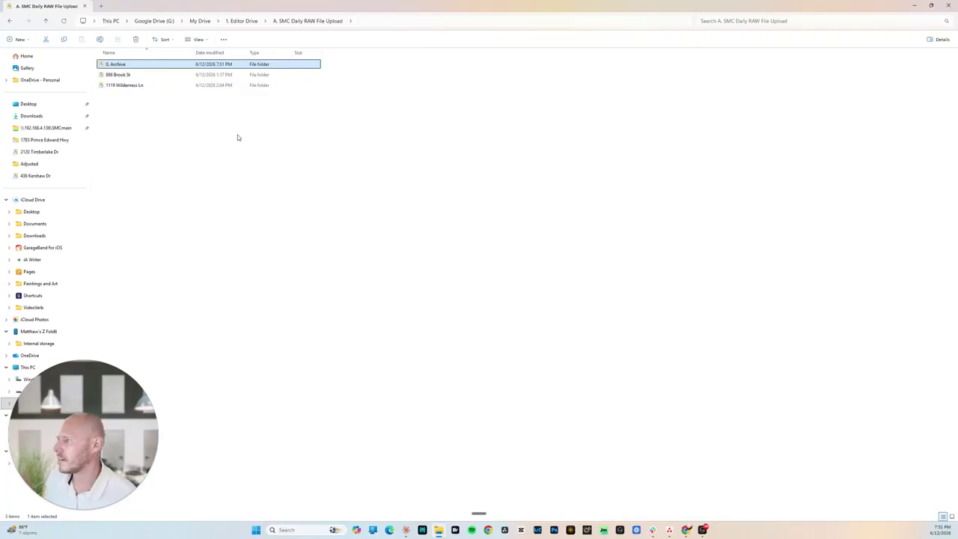
{"action": "key", "text": "alt+Tab"}
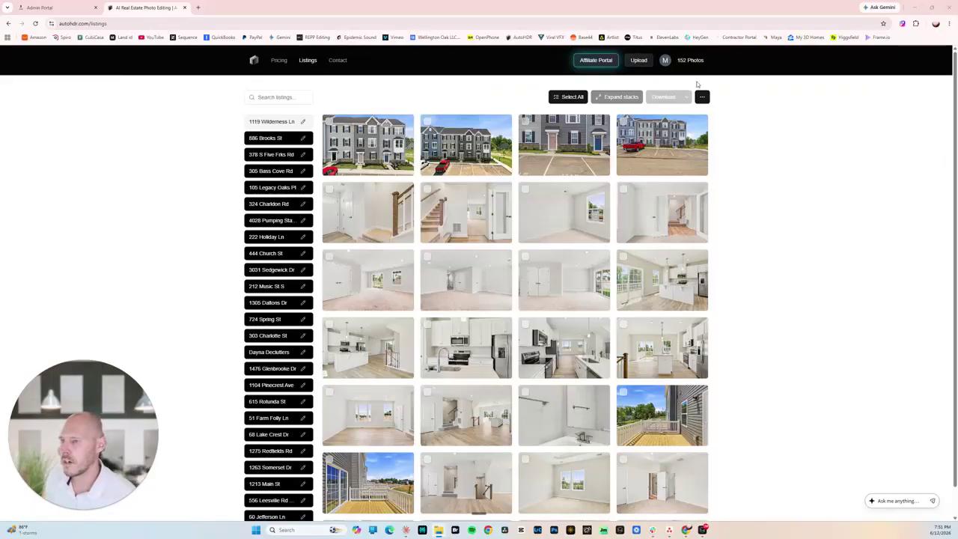
{"action": "left_click", "coordinate": [639, 61]}
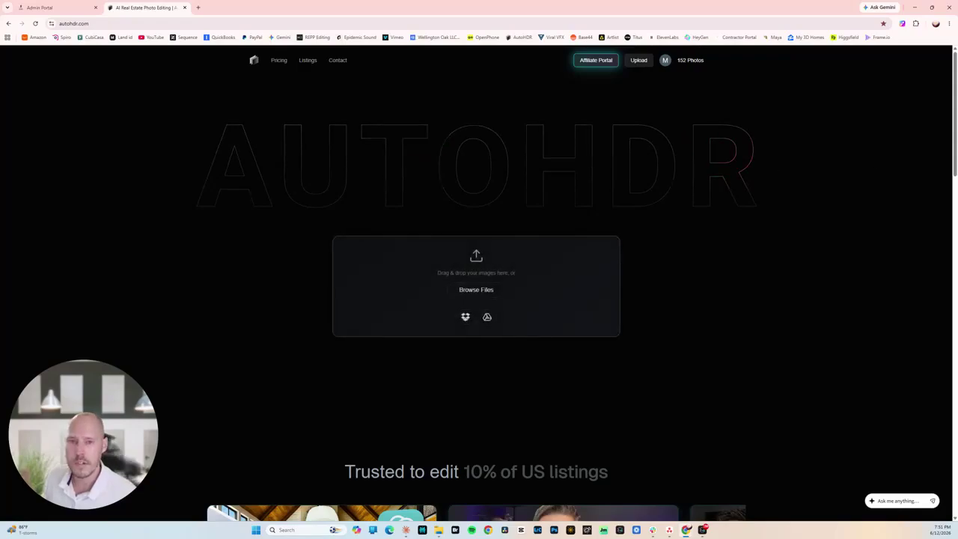
{"action": "key", "text": "alt+Tab"}
{"action": "left_click_drag", "start_coordinate": [422, 87], "coordinate": [334, 75]}
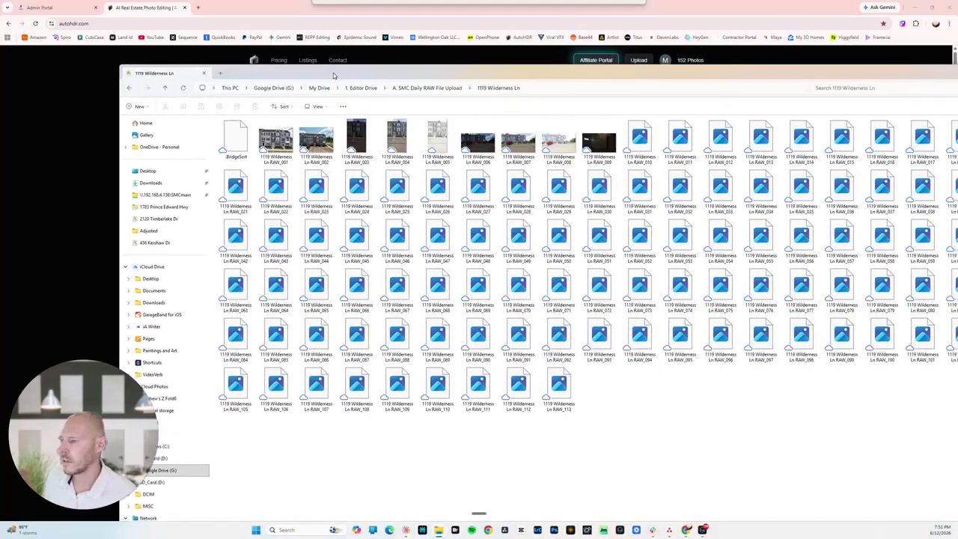
{"action": "key", "text": "alt+Tab"}
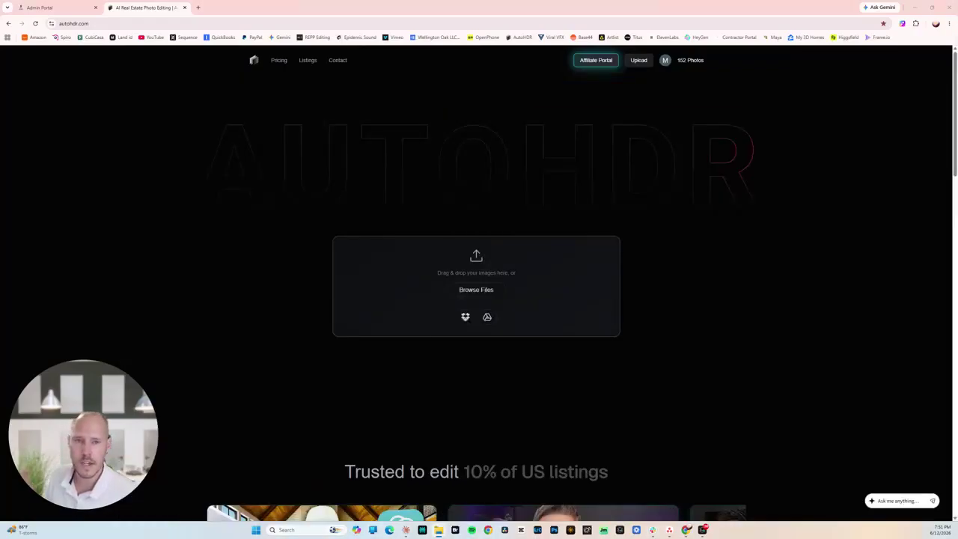
{"action": "left_click_drag", "start_coordinate": [957, 270], "coordinate": [434, 273]}
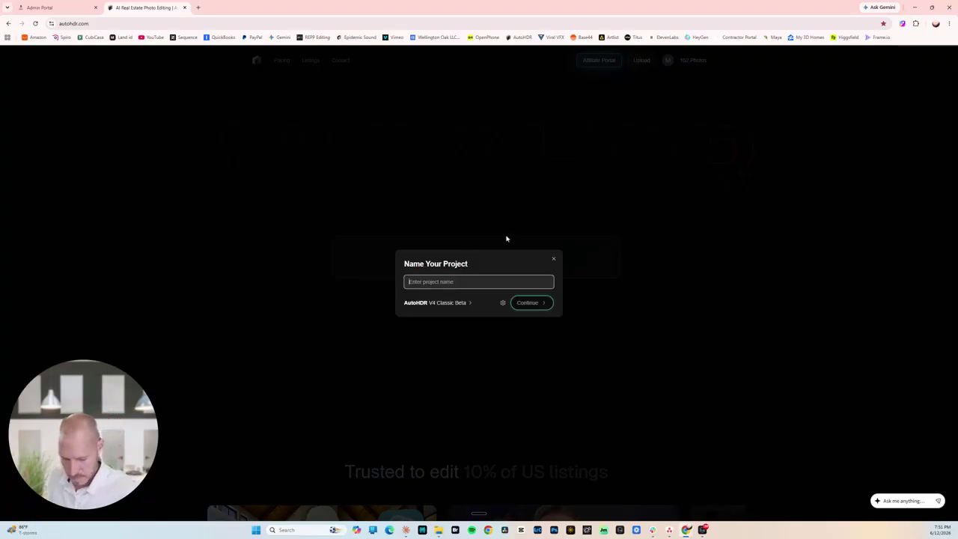
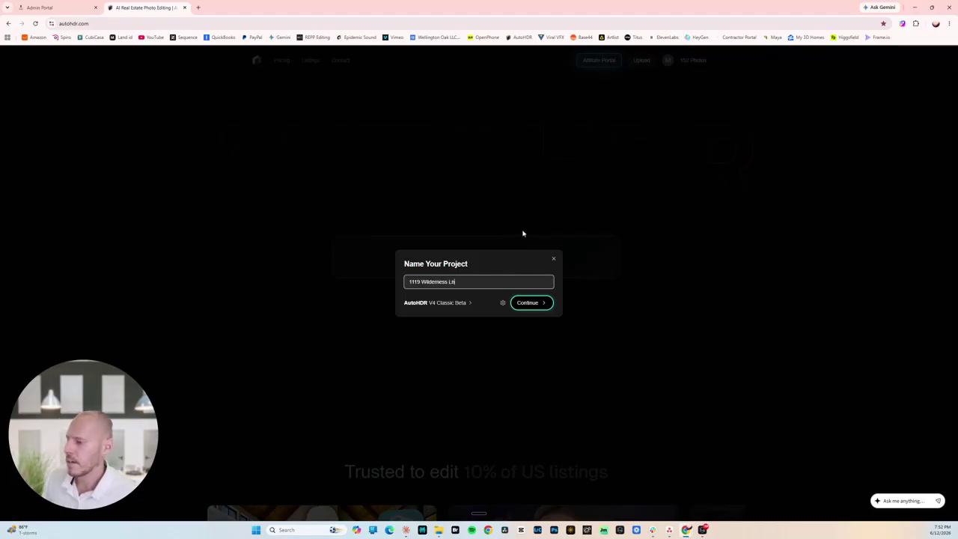
{"action": "left_click", "coordinate": [537, 303]}
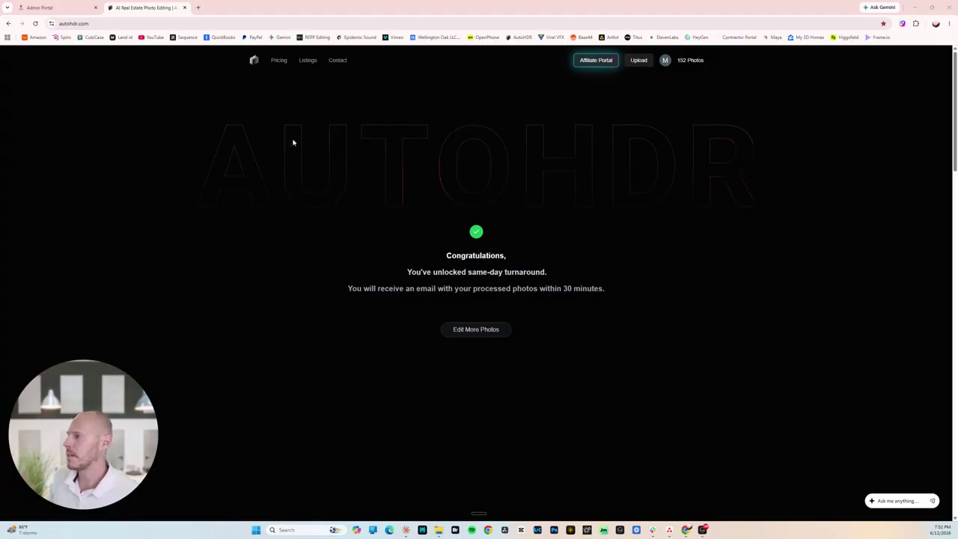
{"action": "left_click", "coordinate": [308, 61]}
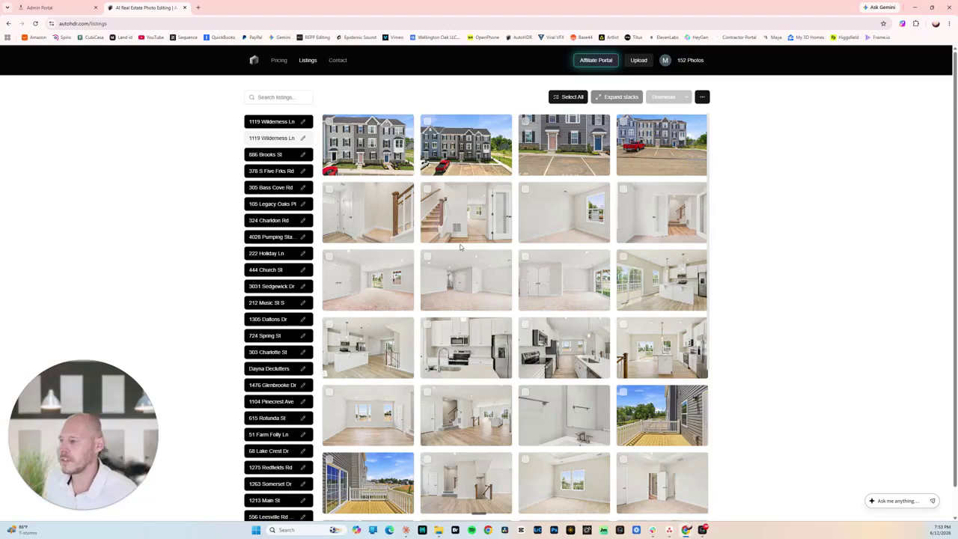
{"action": "scroll", "coordinate": [524, 281], "scroll_direction": "down", "scroll_amount": 3}
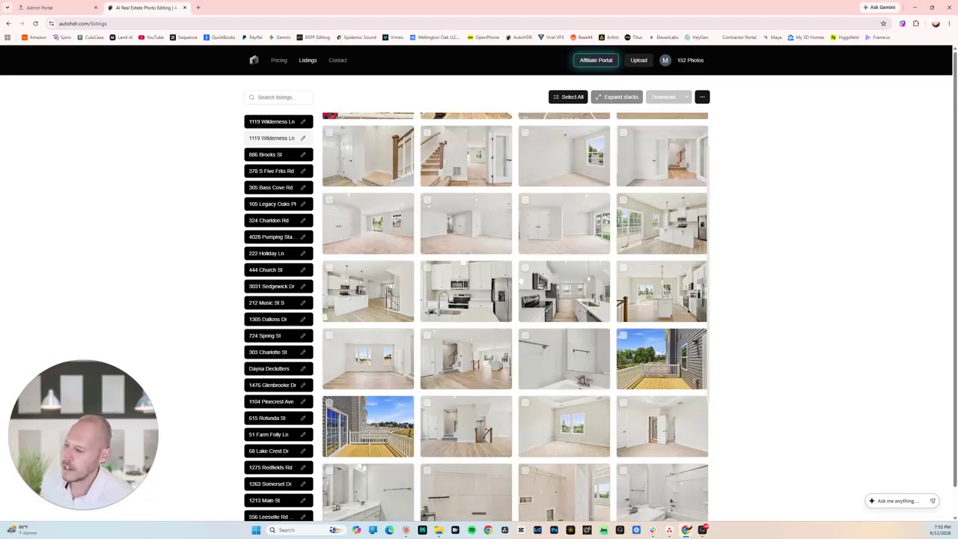
{"action": "scroll", "coordinate": [526, 284], "scroll_direction": "down", "scroll_amount": 2}
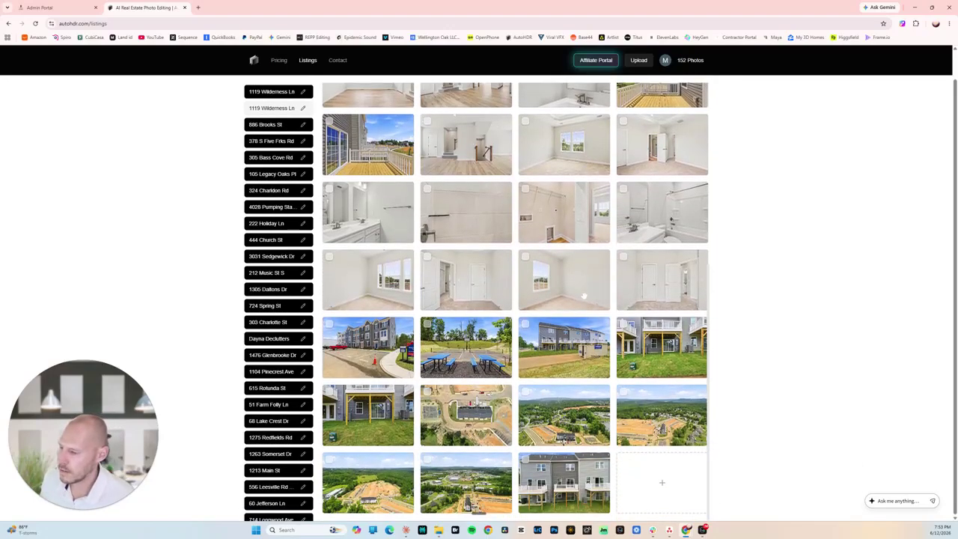
{"action": "scroll", "coordinate": [525, 330], "scroll_direction": "up", "scroll_amount": 4}
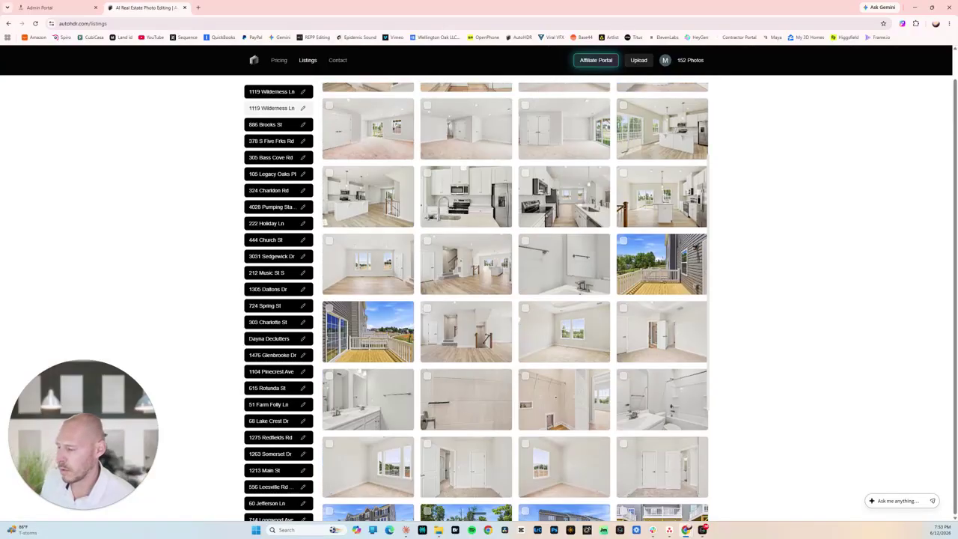
{"action": "scroll", "coordinate": [535, 311], "scroll_direction": "up", "scroll_amount": 1}
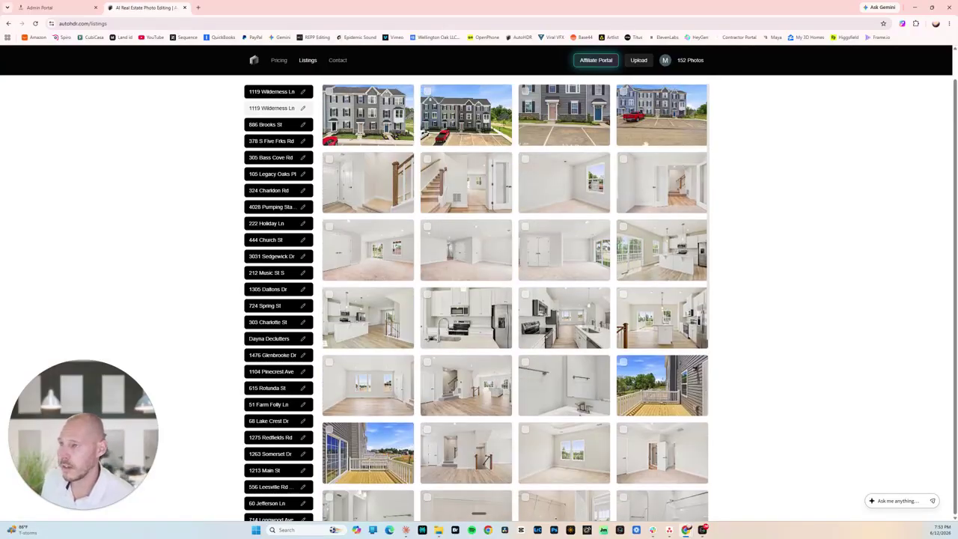
{"action": "scroll", "coordinate": [637, 120], "scroll_direction": "up", "scroll_amount": 1}
{"action": "left_click", "coordinate": [564, 97]}
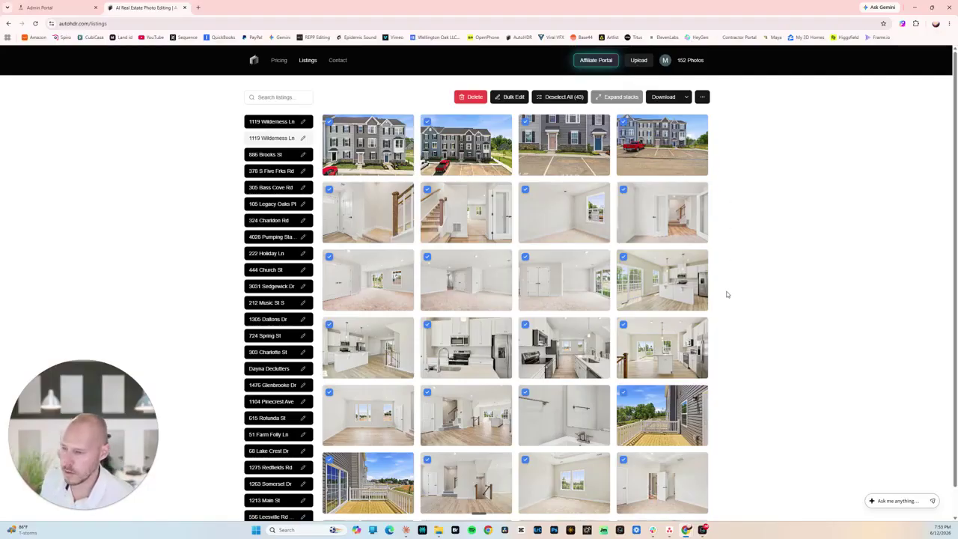
Uncheck two photos, then use Deselect All to clear the listing's photo selection.
{"action": "scroll", "coordinate": [727, 294], "scroll_direction": "down", "scroll_amount": 2}
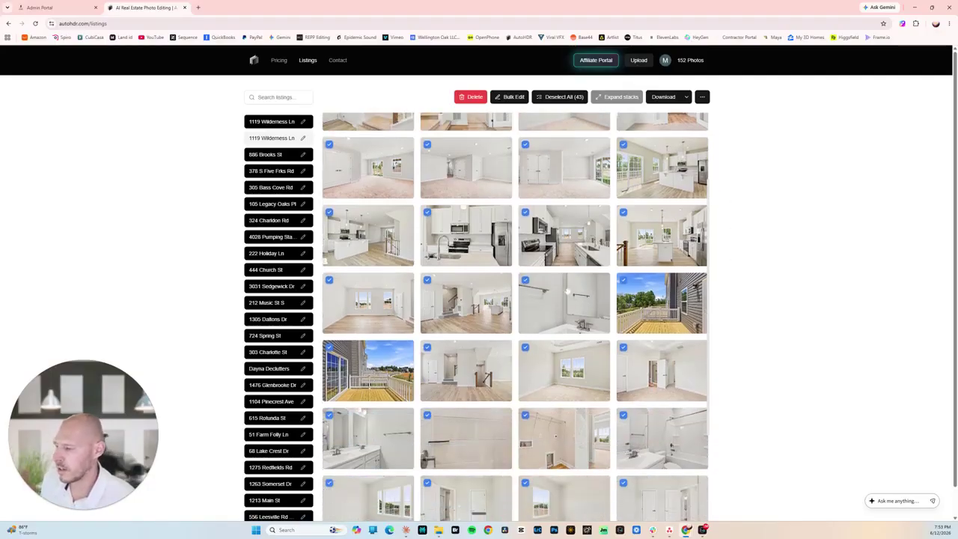
{"action": "scroll", "coordinate": [598, 292], "scroll_direction": "up", "scroll_amount": 2}
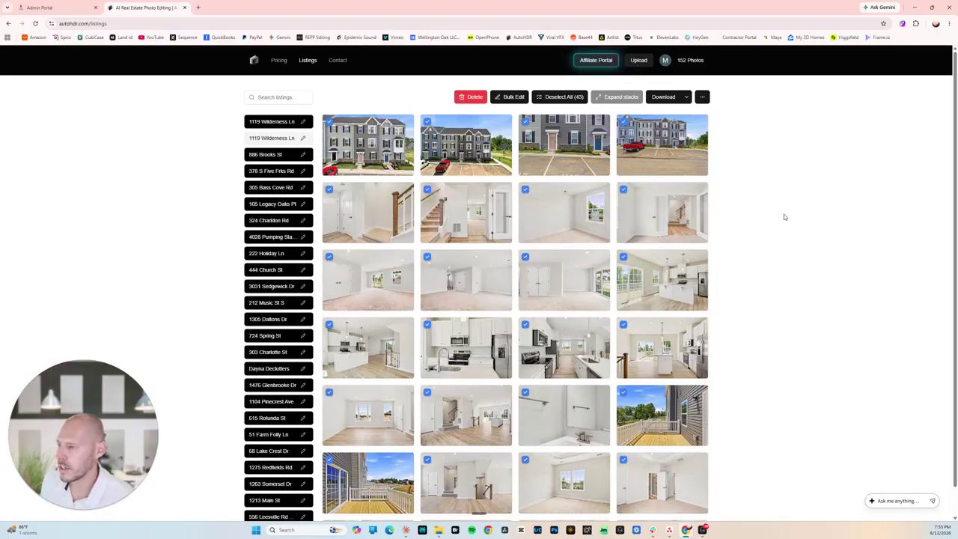
{"action": "left_click", "coordinate": [526, 190]}
{"action": "left_click", "coordinate": [624, 189]}
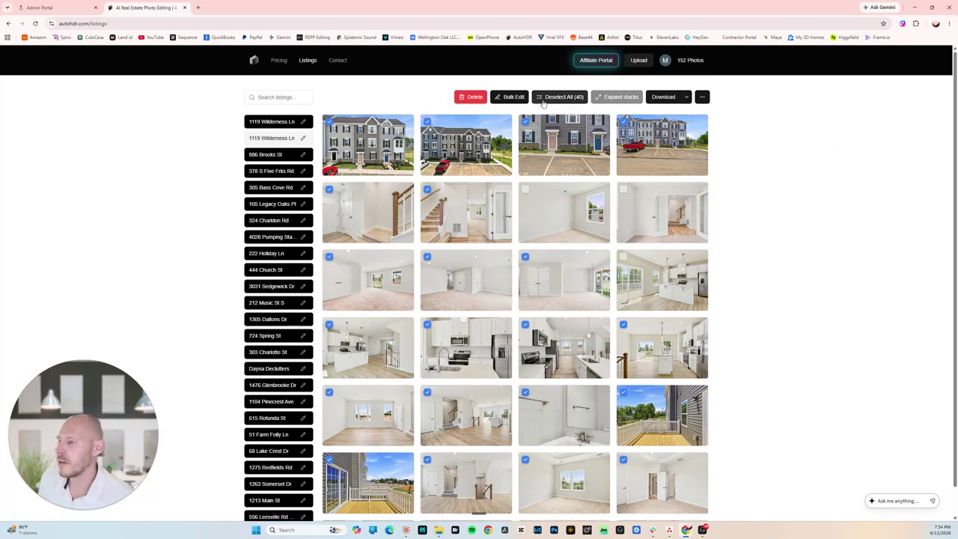
{"action": "left_click", "coordinate": [552, 98]}
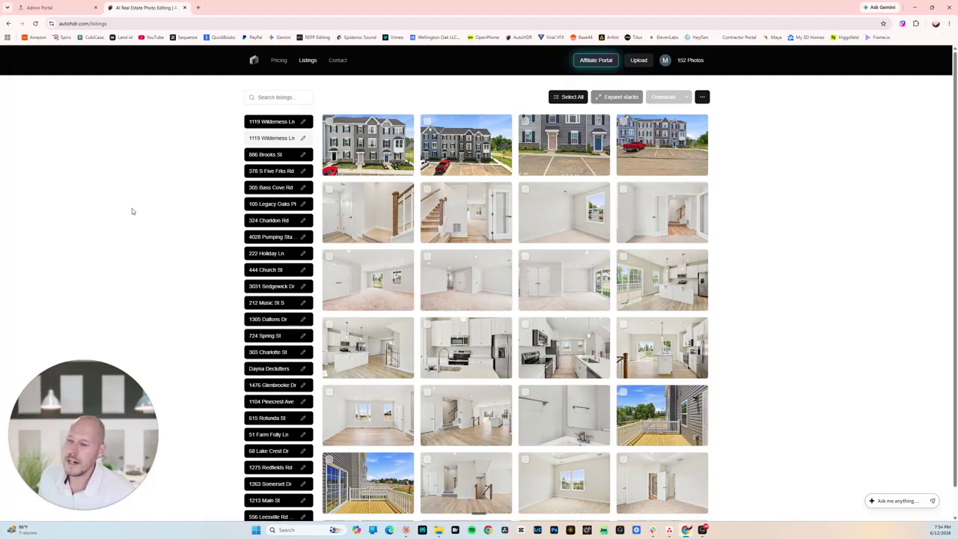
Re-paint the kitchen photo with a near-white colour around #F7F7F4 and apply it.
{"action": "left_click", "coordinate": [439, 531]}
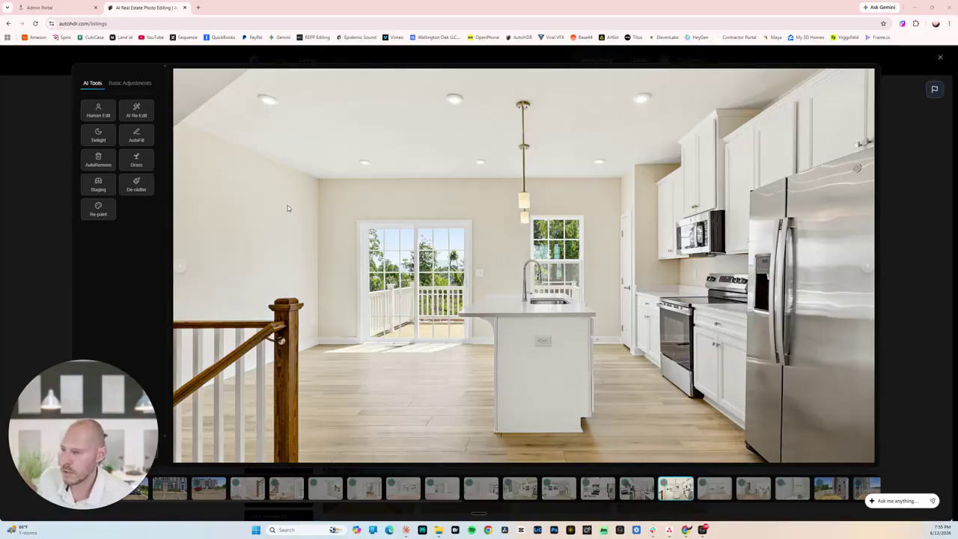
{"action": "left_click", "coordinate": [108, 211]}
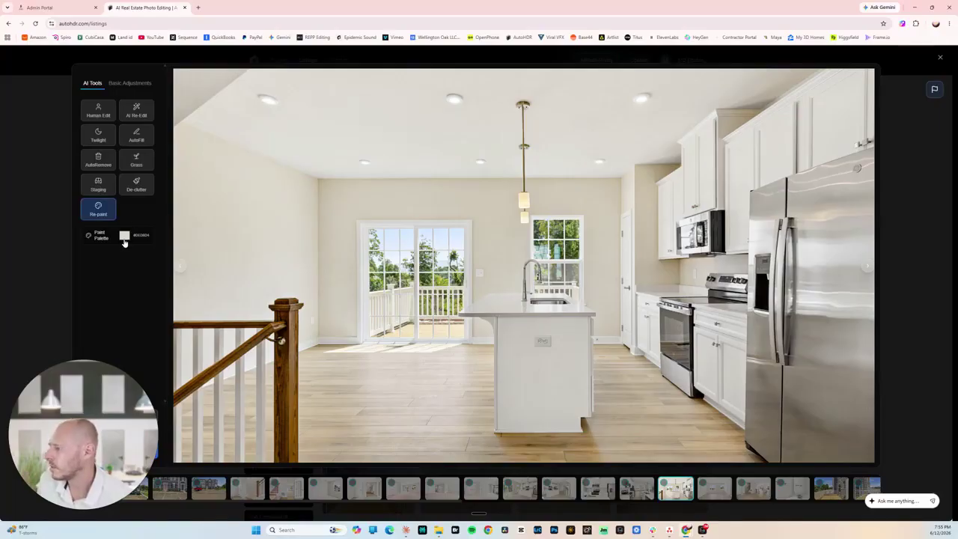
{"action": "left_click", "coordinate": [124, 237]}
{"action": "left_click", "coordinate": [45, 256]}
{"action": "left_click_drag", "start_coordinate": [44, 255], "coordinate": [43, 250]}
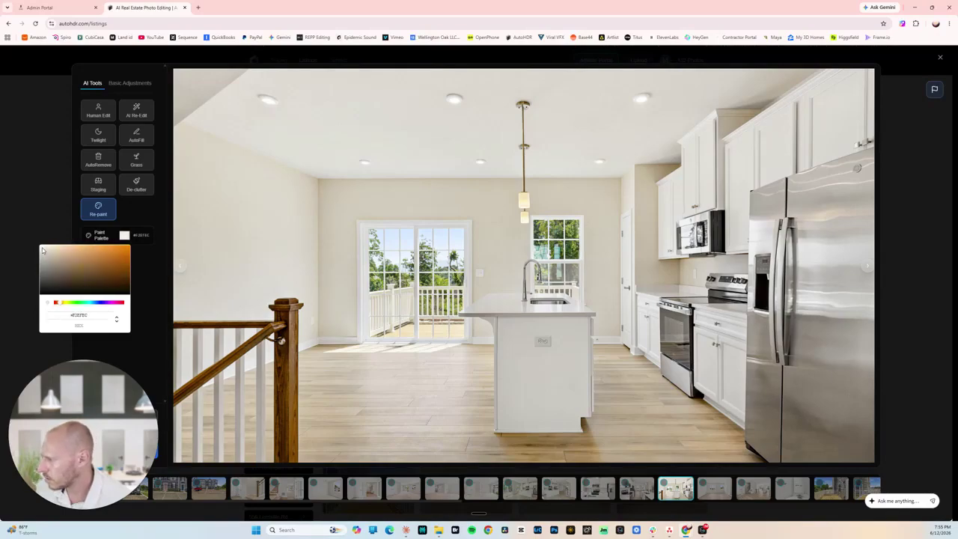
{"action": "left_click_drag", "start_coordinate": [43, 250], "coordinate": [42, 249]}
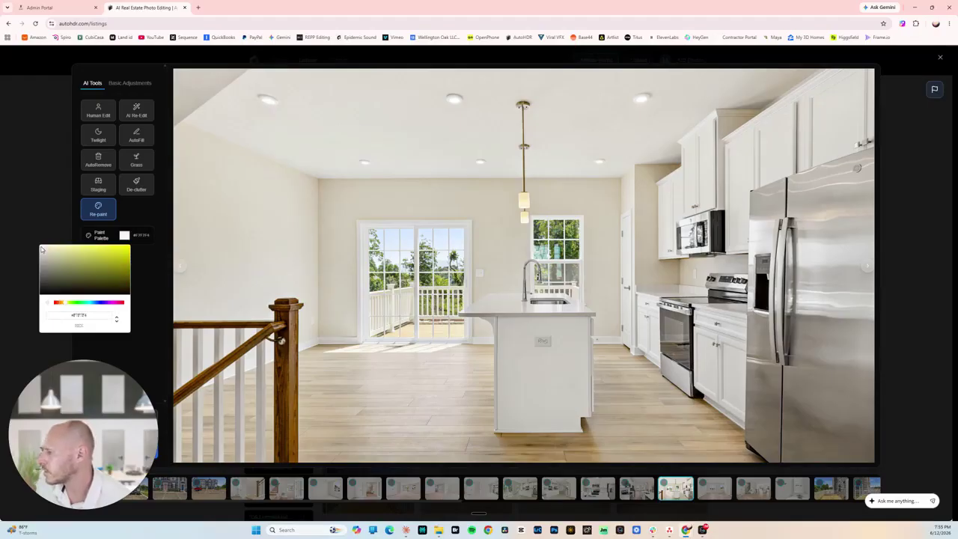
{"action": "left_click", "coordinate": [151, 298]}
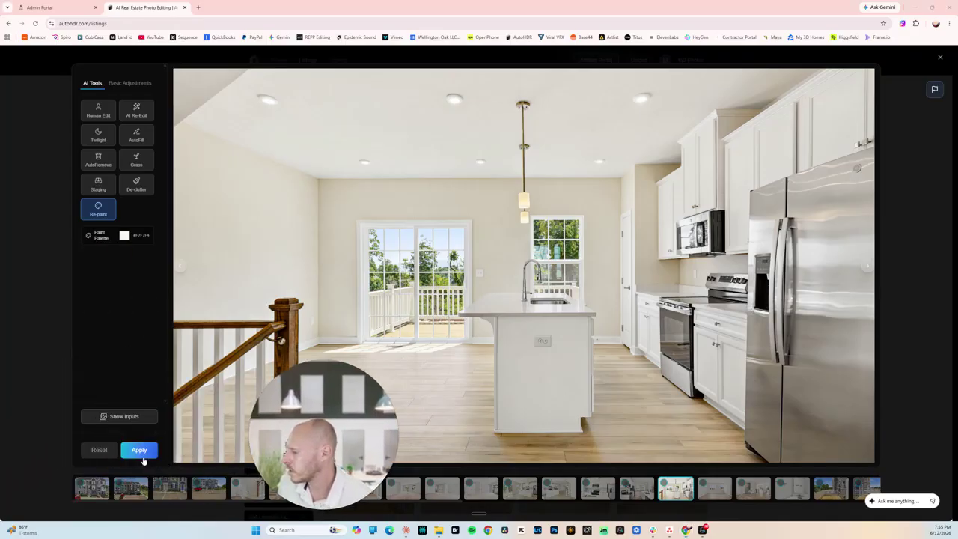
{"action": "left_click", "coordinate": [140, 451]}
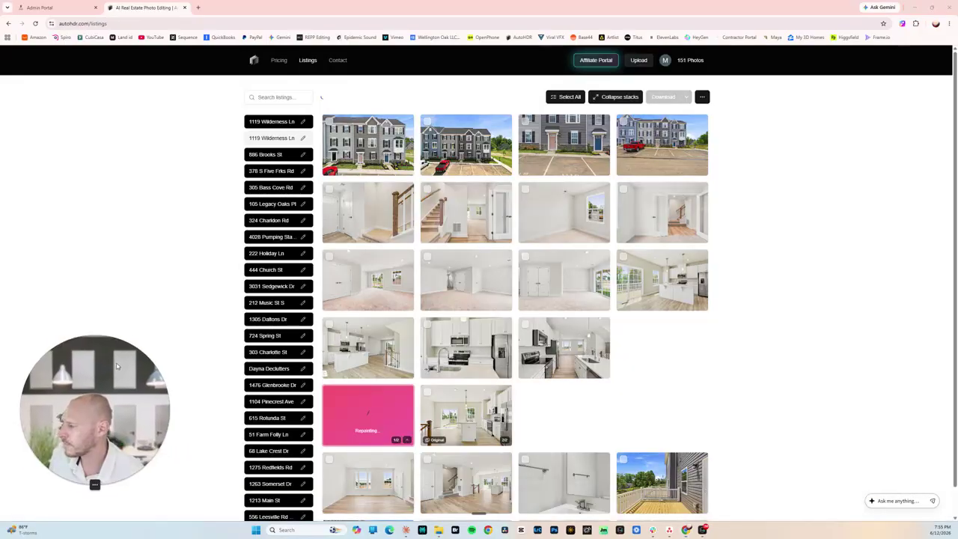
{"action": "scroll", "coordinate": [369, 332], "scroll_direction": "down", "scroll_amount": 1}
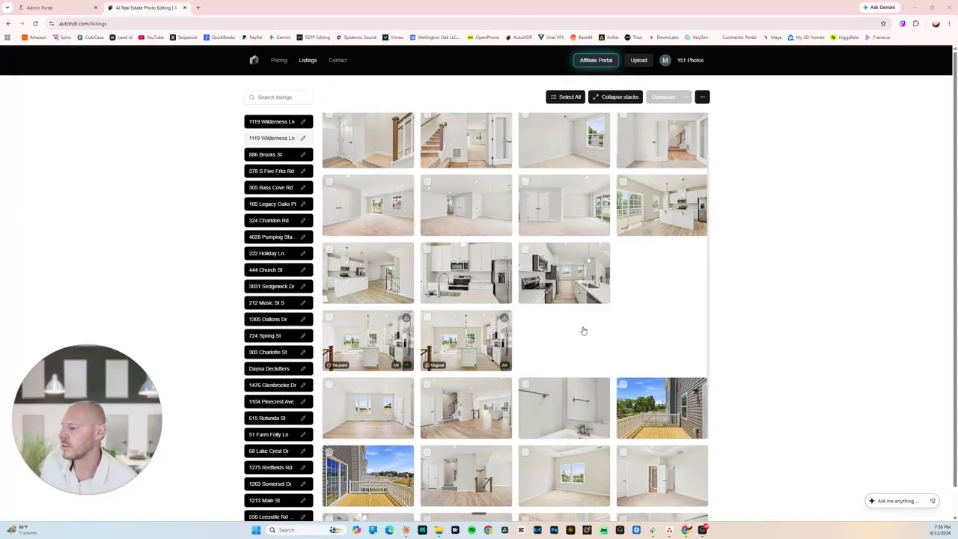
{"action": "left_click", "coordinate": [378, 340]}
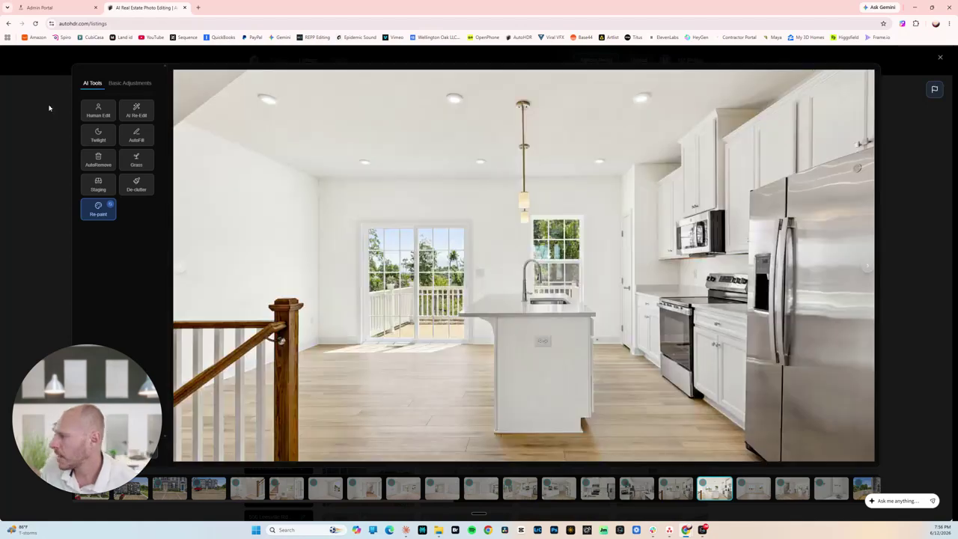
{"action": "left_click", "coordinate": [24, 116]}
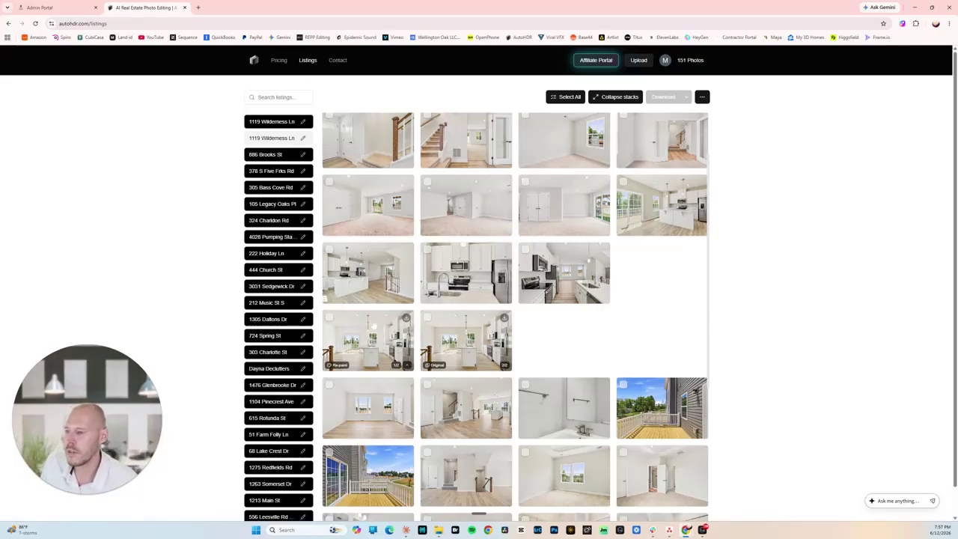
{"action": "left_click", "coordinate": [359, 296]}
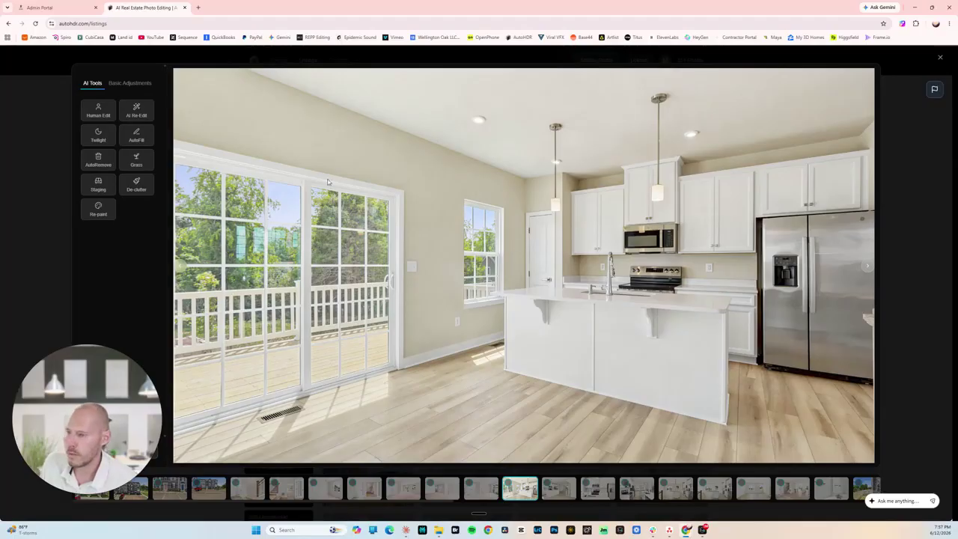
Re-paint the beige kitchen's walls with hex colour #F3F3F3 and apply the change.
{"action": "left_click", "coordinate": [97, 211]}
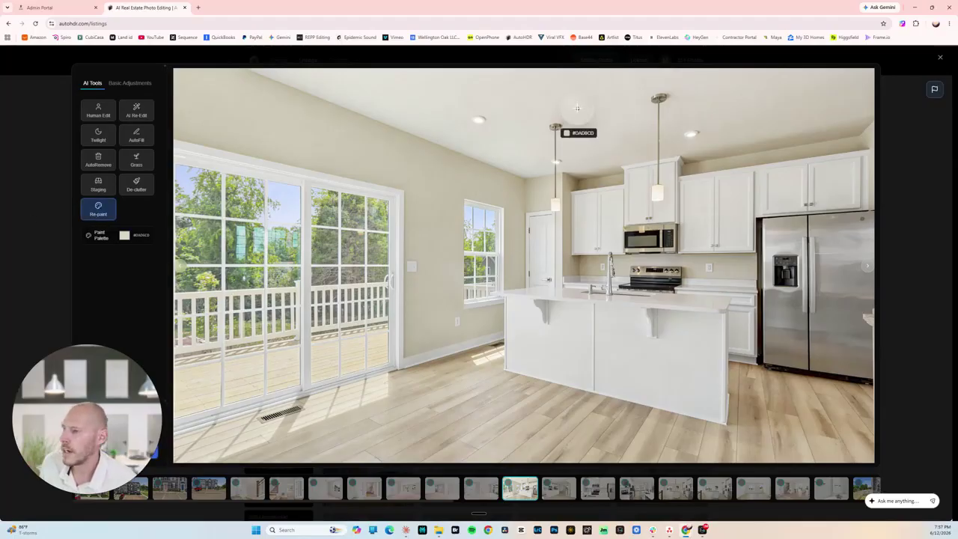
{"action": "left_click", "coordinate": [533, 339]}
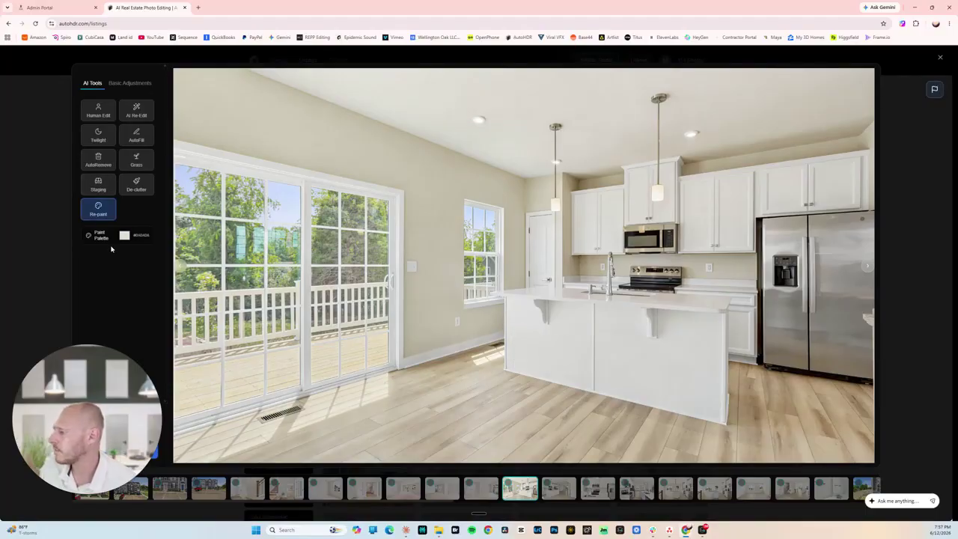
{"action": "left_click", "coordinate": [125, 236]}
{"action": "type", "text": "#F3F3F3"}
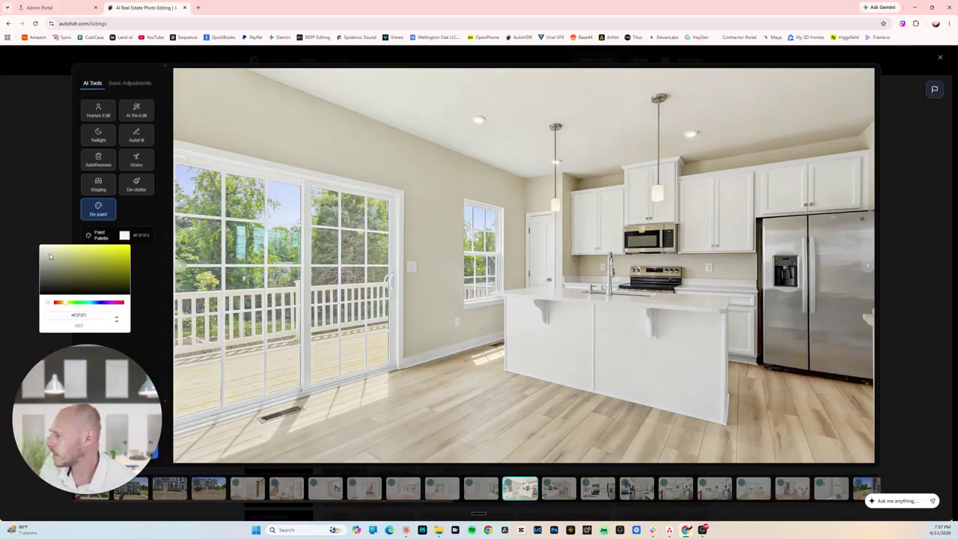
{"action": "left_click", "coordinate": [148, 280]}
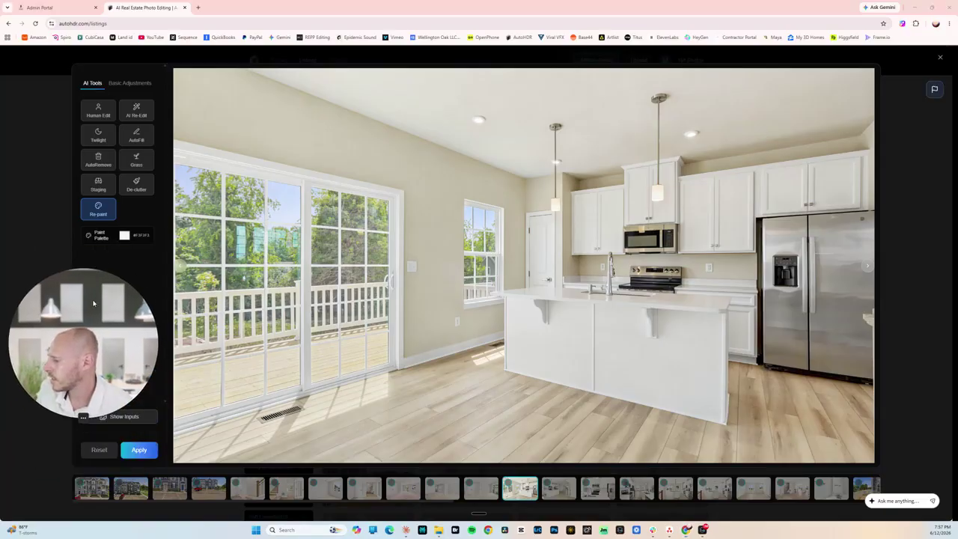
{"action": "left_click", "coordinate": [140, 450]}
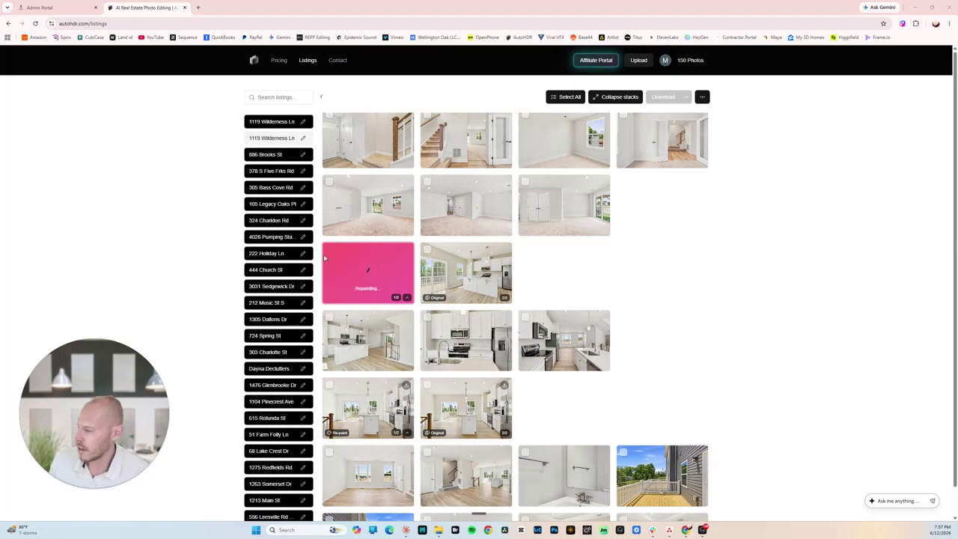
{"action": "scroll", "coordinate": [456, 352], "scroll_direction": "down", "scroll_amount": 1}
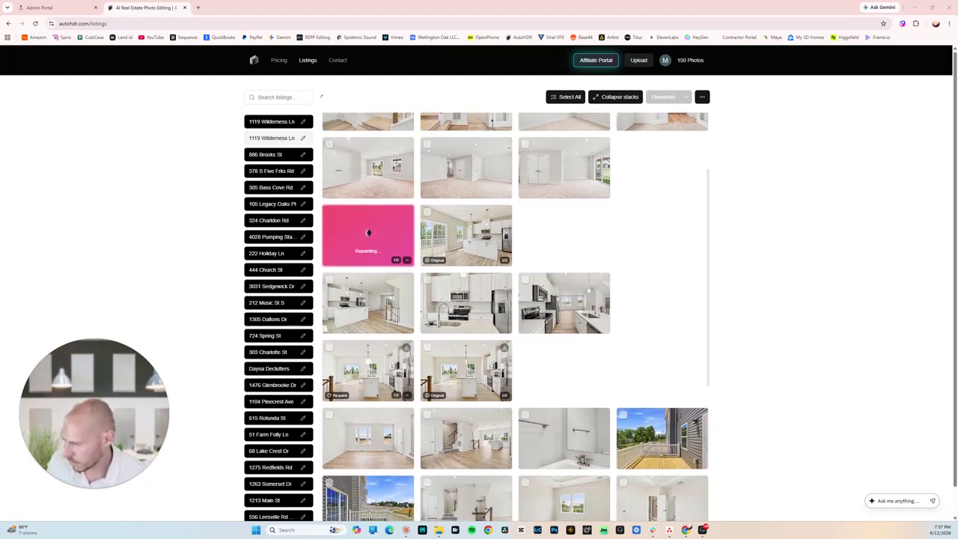
{"action": "scroll", "coordinate": [635, 284], "scroll_direction": "up", "scroll_amount": 1}
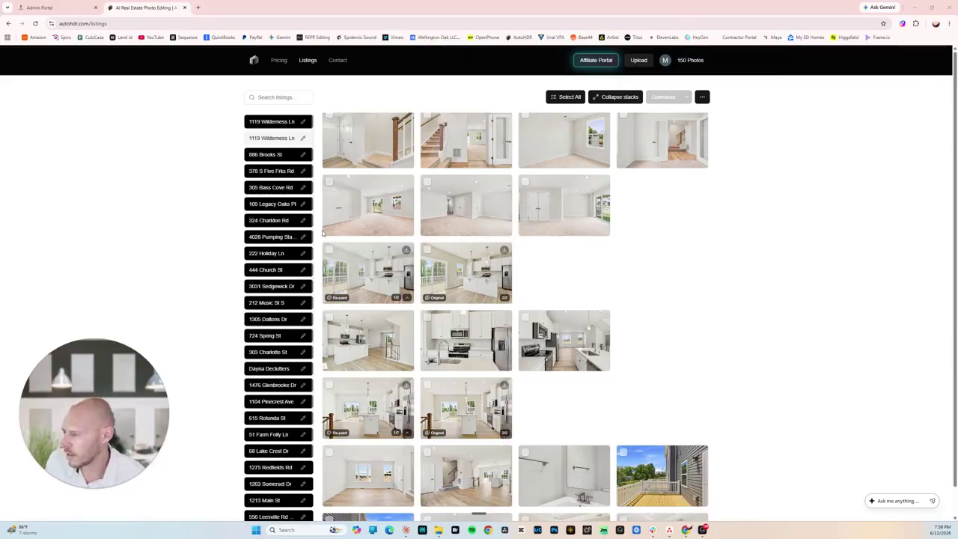
{"action": "left_click", "coordinate": [367, 273]}
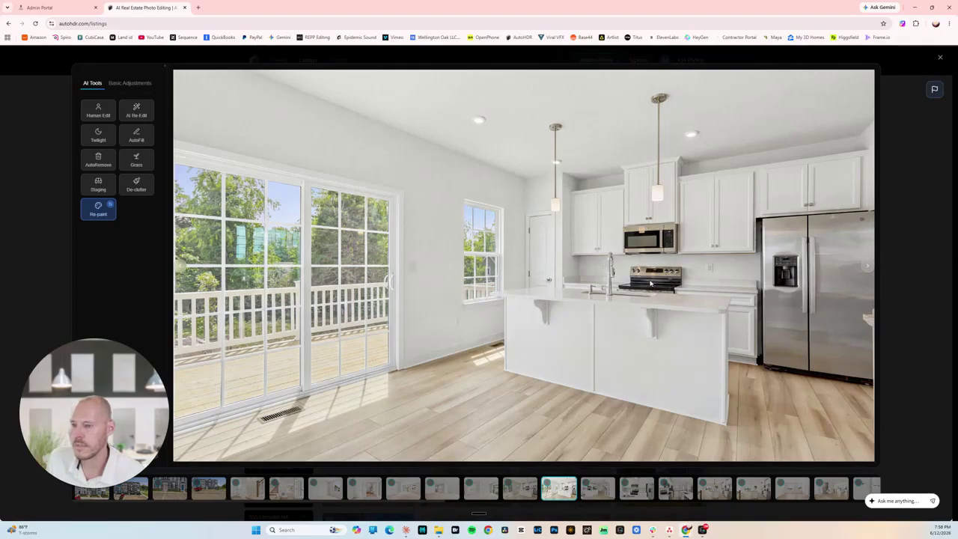
{"action": "left_click", "coordinate": [900, 149]}
{"action": "scroll", "coordinate": [663, 241], "scroll_direction": "down", "scroll_amount": 1}
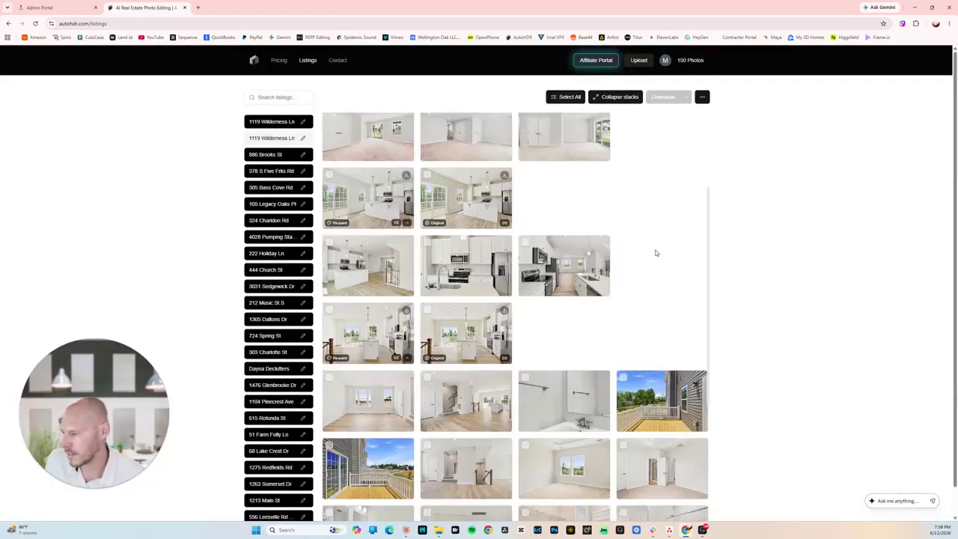
{"action": "scroll", "coordinate": [645, 257], "scroll_direction": "down", "scroll_amount": 1}
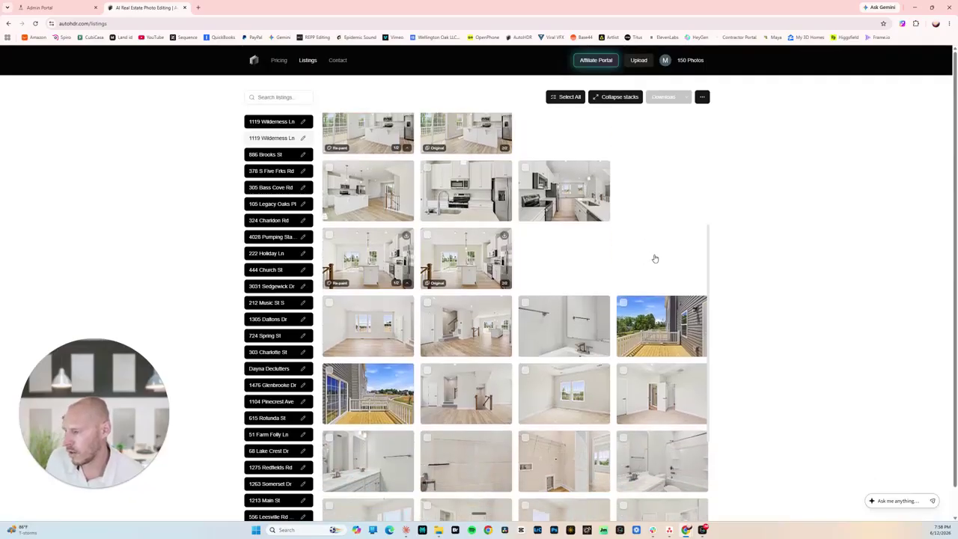
{"action": "scroll", "coordinate": [637, 243], "scroll_direction": "up", "scroll_amount": 1}
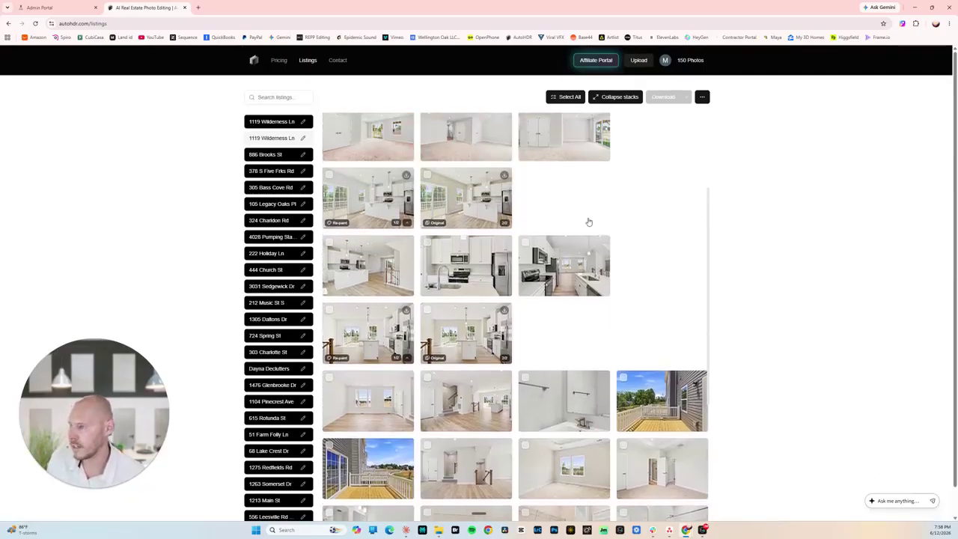
{"action": "left_click", "coordinate": [455, 193]}
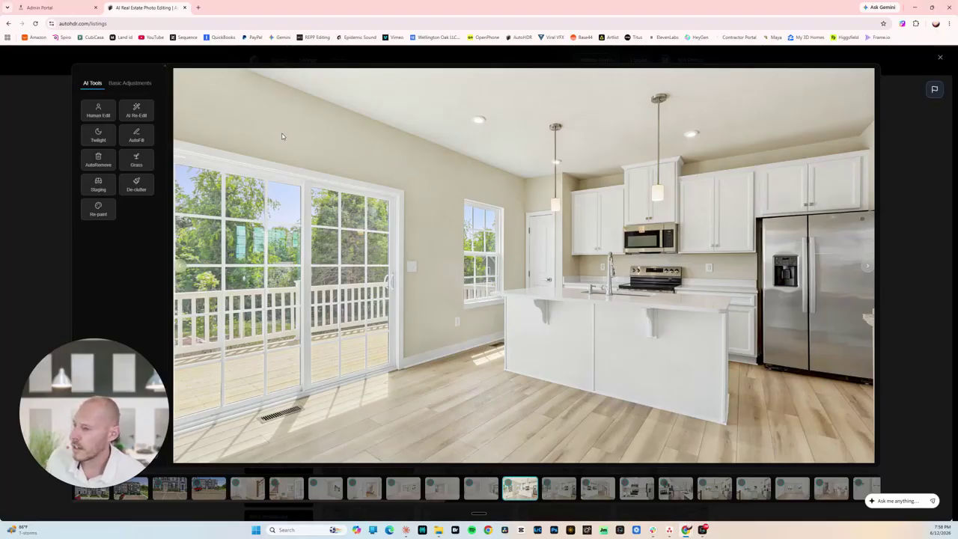
{"action": "left_click", "coordinate": [937, 252]}
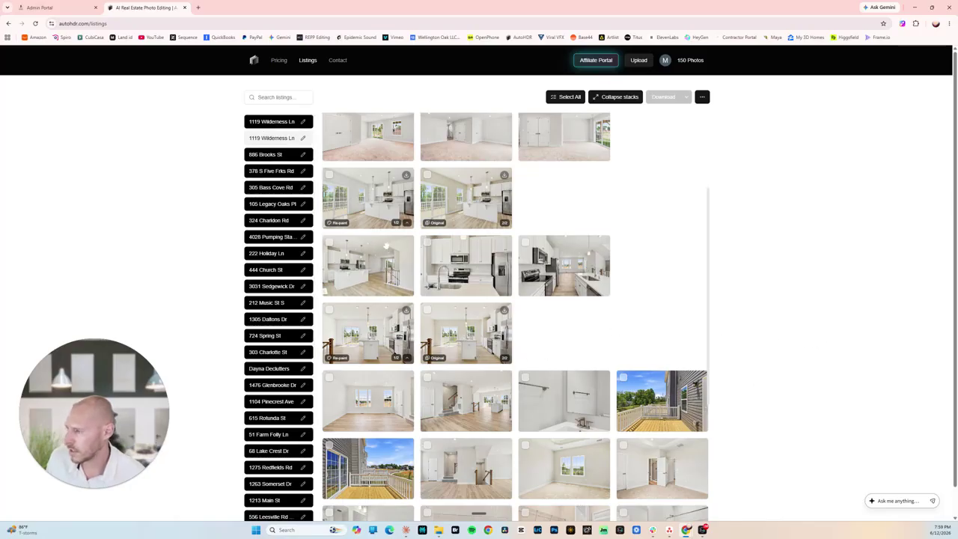
{"action": "left_click", "coordinate": [473, 203]}
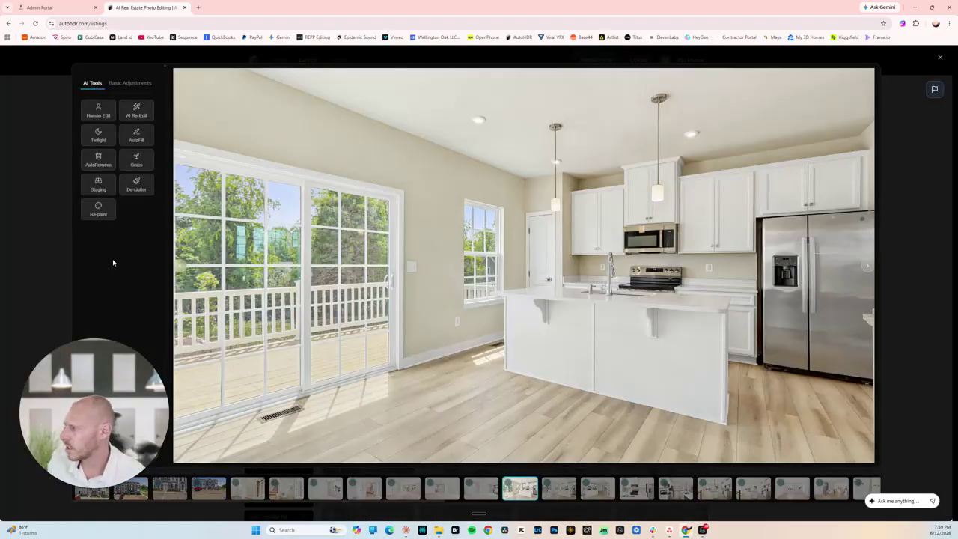
{"action": "left_click", "coordinate": [98, 210]}
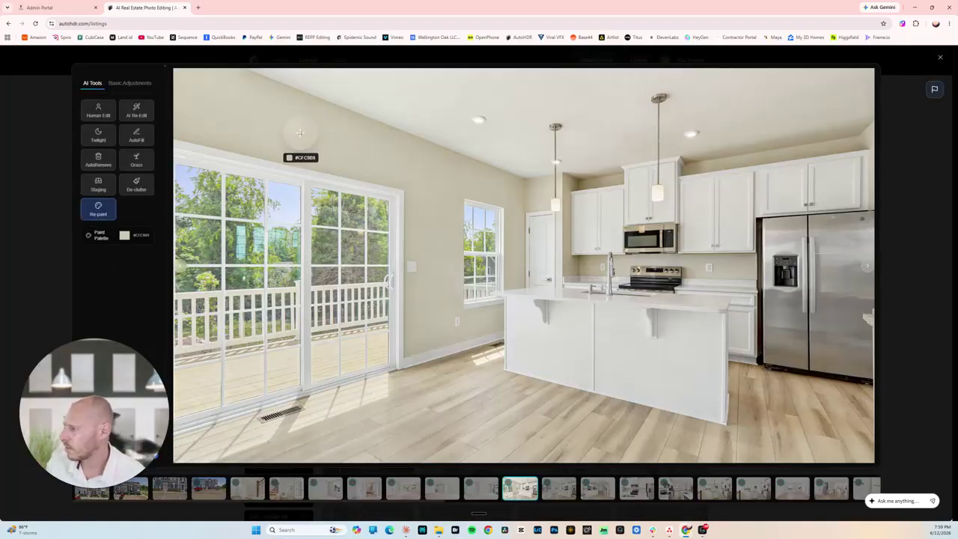
{"action": "left_click", "coordinate": [124, 236]}
{"action": "key", "text": "ctrl+c"}
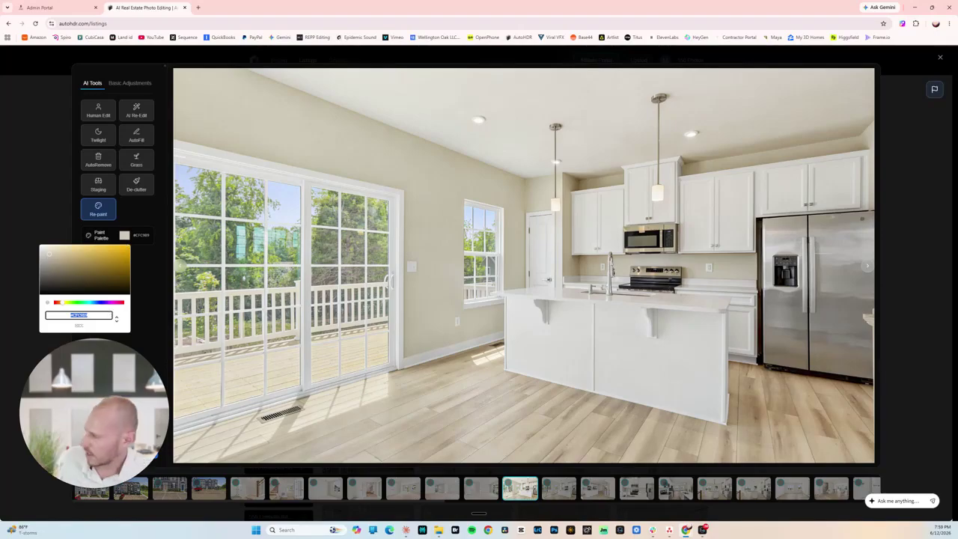
{"action": "left_click", "coordinate": [144, 275]}
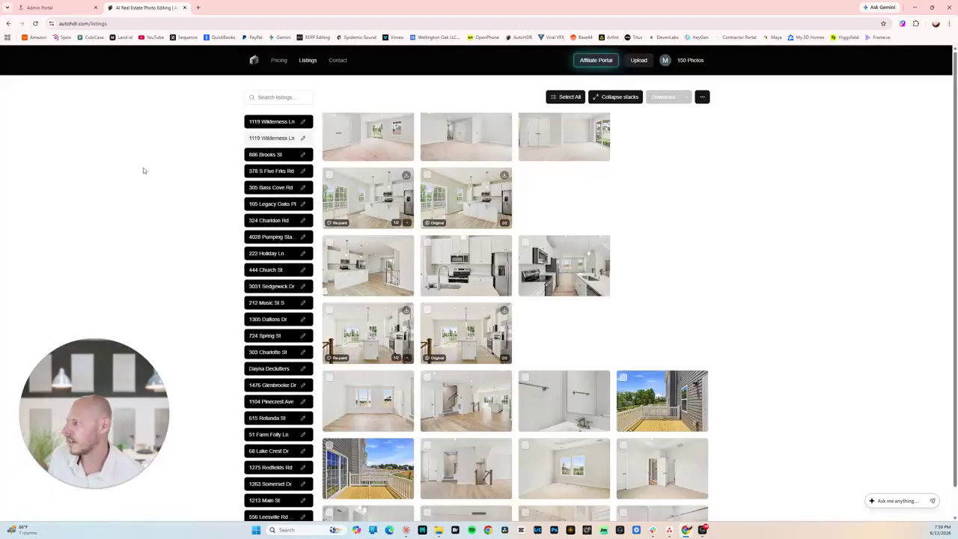
{"action": "left_click", "coordinate": [46, 147]}
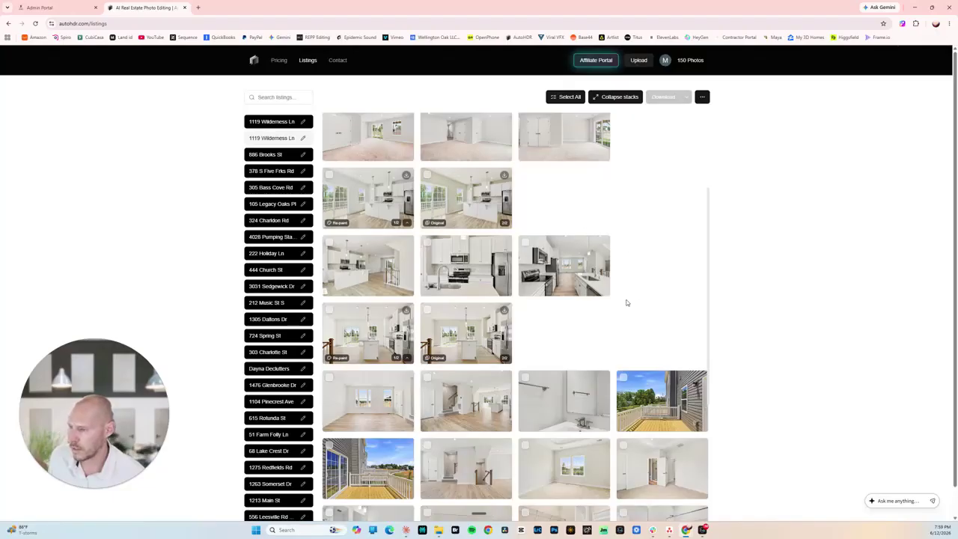
{"action": "scroll", "coordinate": [627, 303], "scroll_direction": "down", "scroll_amount": 1}
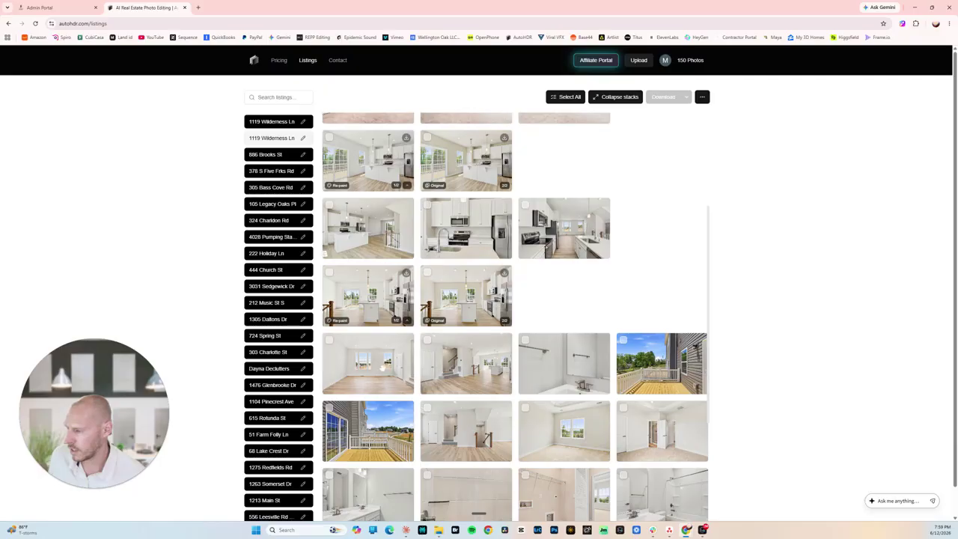
Re-paint the empty room's walls, pasting #CFC9B9 and lightening to #DBD3C7, then apply.
{"action": "left_click", "coordinate": [397, 373]}
{"action": "left_click", "coordinate": [98, 209]}
{"action": "left_click", "coordinate": [120, 236]}
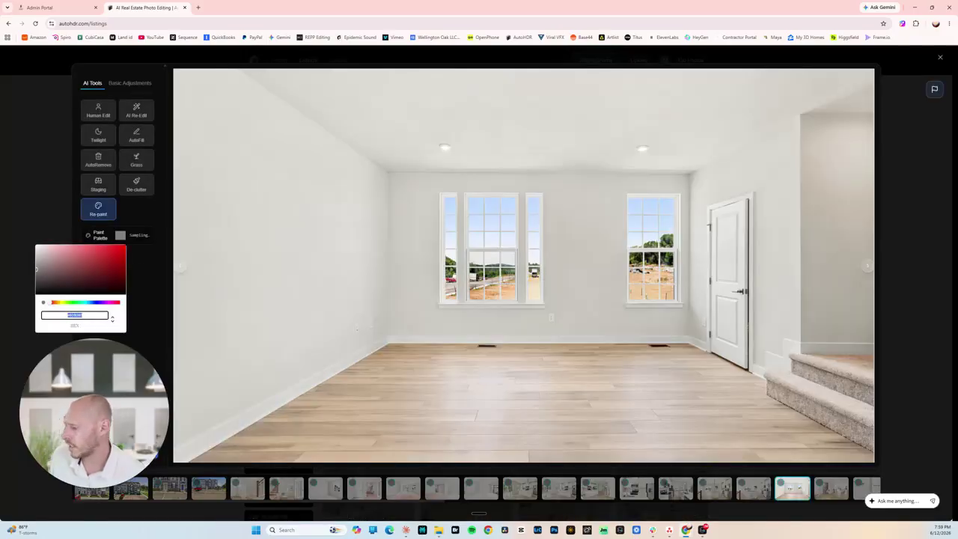
{"action": "key", "text": "ctrl+v"}
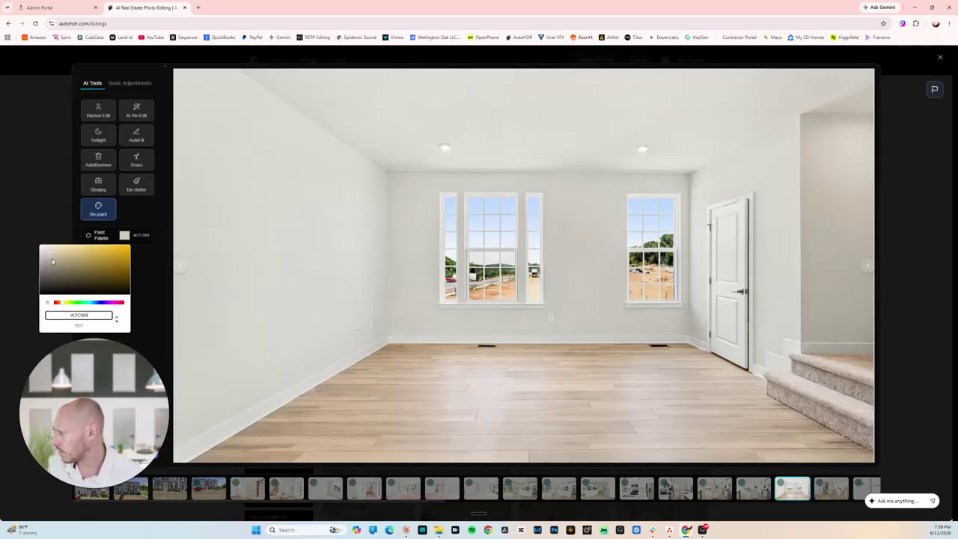
{"action": "left_click", "coordinate": [50, 258]}
{"action": "left_click", "coordinate": [47, 255]}
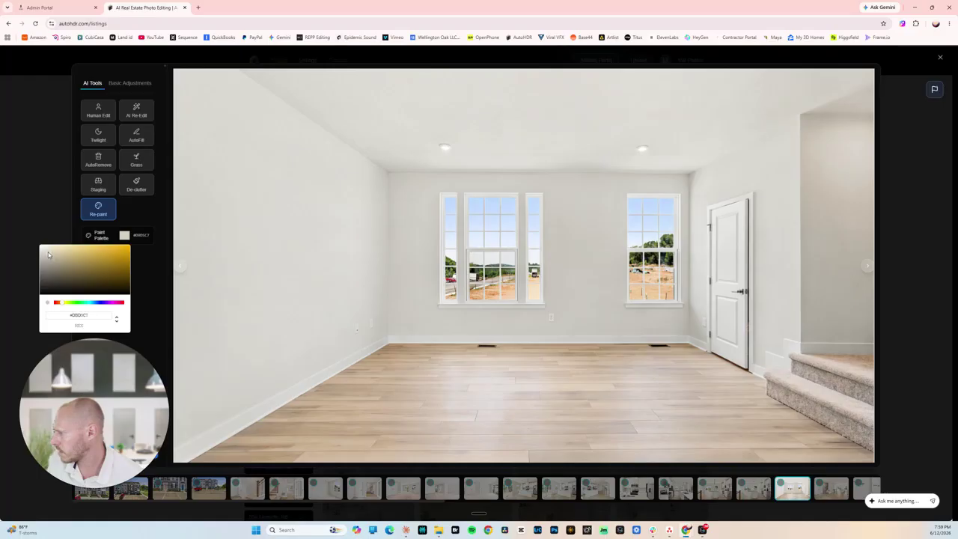
{"action": "left_click", "coordinate": [151, 297]}
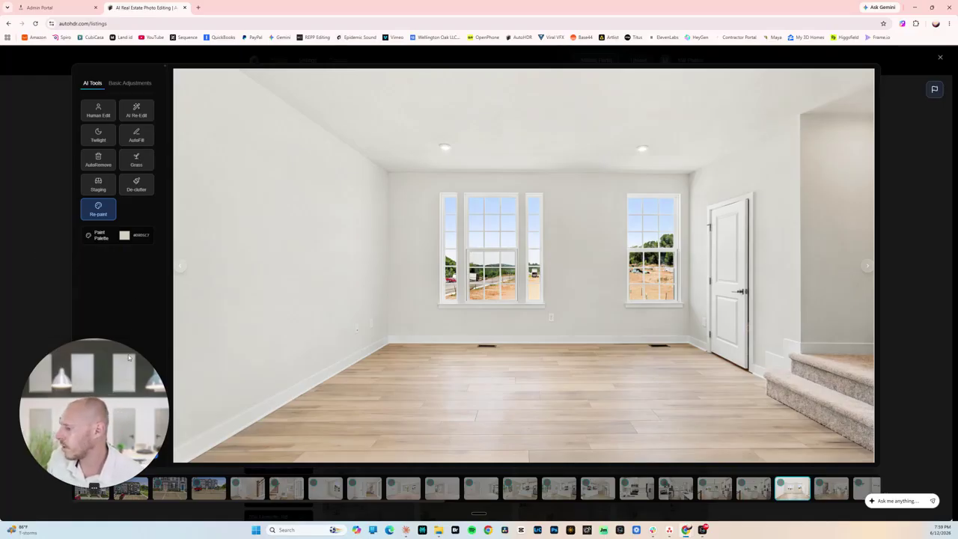
{"action": "left_click", "coordinate": [140, 450]}
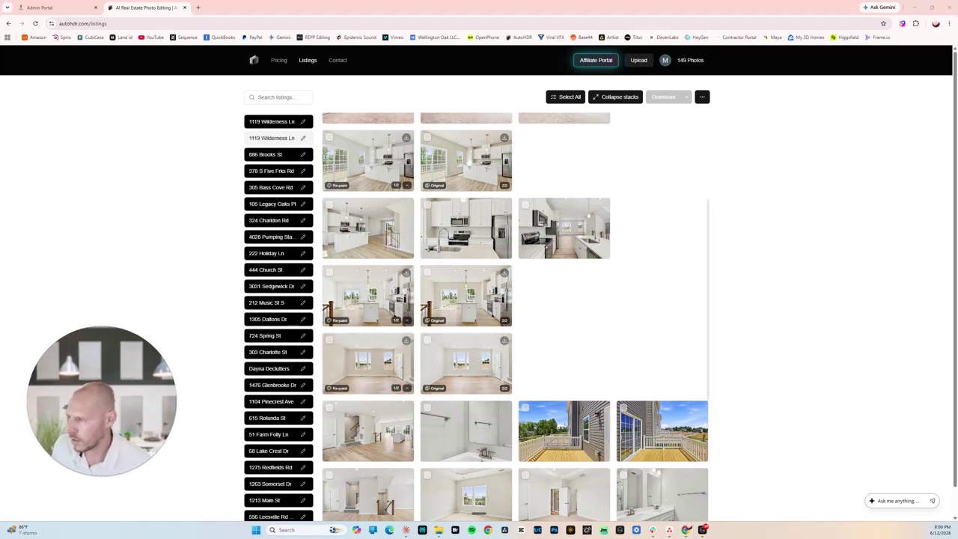
{"action": "left_click", "coordinate": [467, 161]}
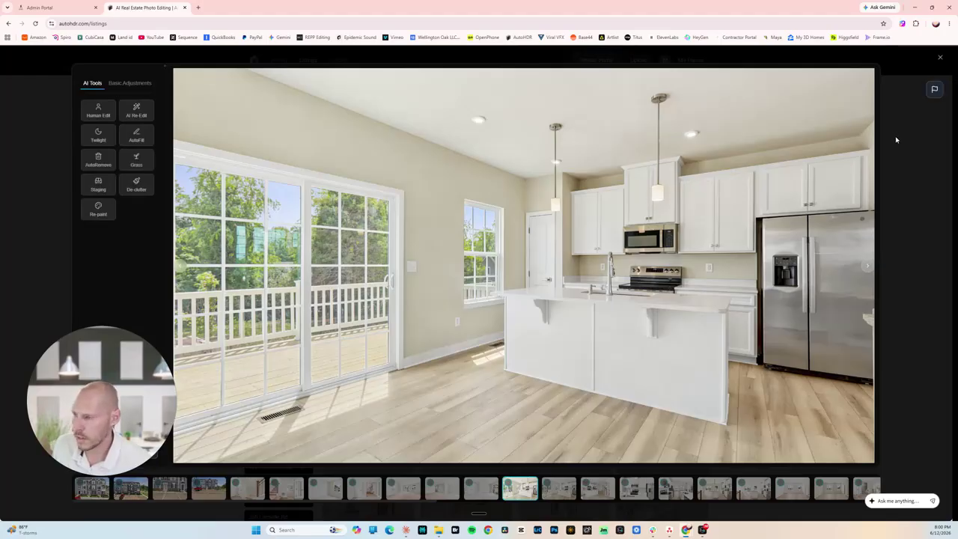
{"action": "left_click", "coordinate": [897, 139]}
{"action": "left_click", "coordinate": [352, 365]}
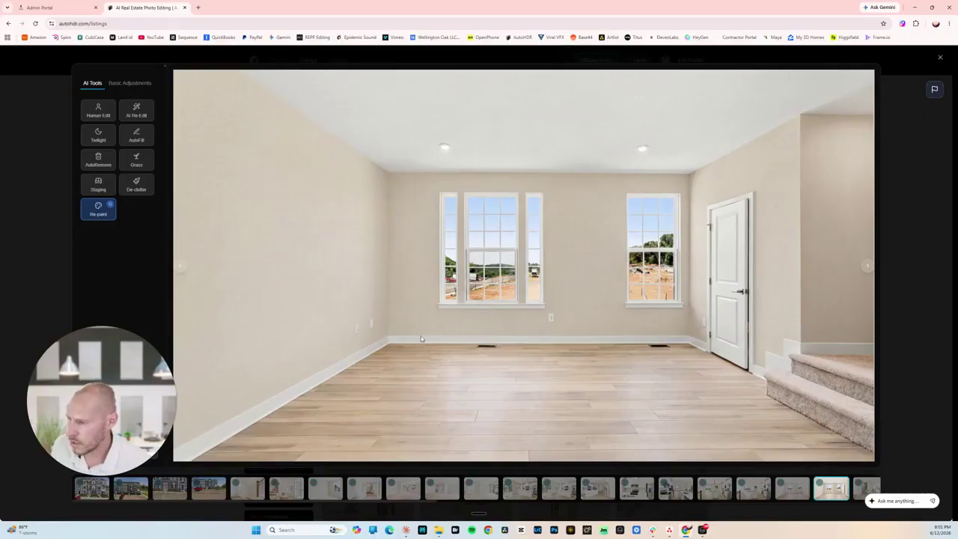
{"action": "key", "text": "Escape"}
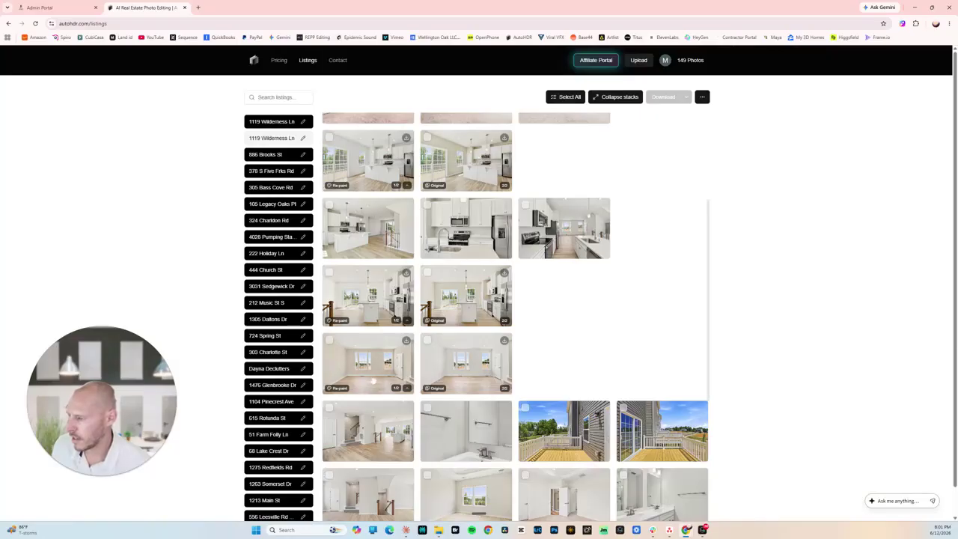
{"action": "scroll", "coordinate": [571, 315], "scroll_direction": "down", "scroll_amount": 2}
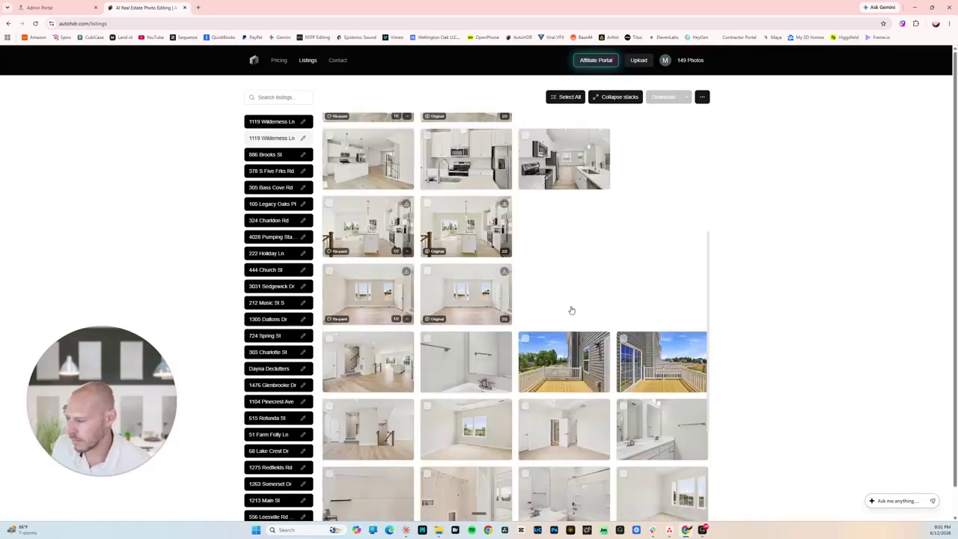
{"action": "scroll", "coordinate": [557, 247], "scroll_direction": "down", "scroll_amount": 2}
{"action": "scroll", "coordinate": [604, 322], "scroll_direction": "up", "scroll_amount": 5}
{"action": "scroll", "coordinate": [603, 325], "scroll_direction": "up", "scroll_amount": 1}
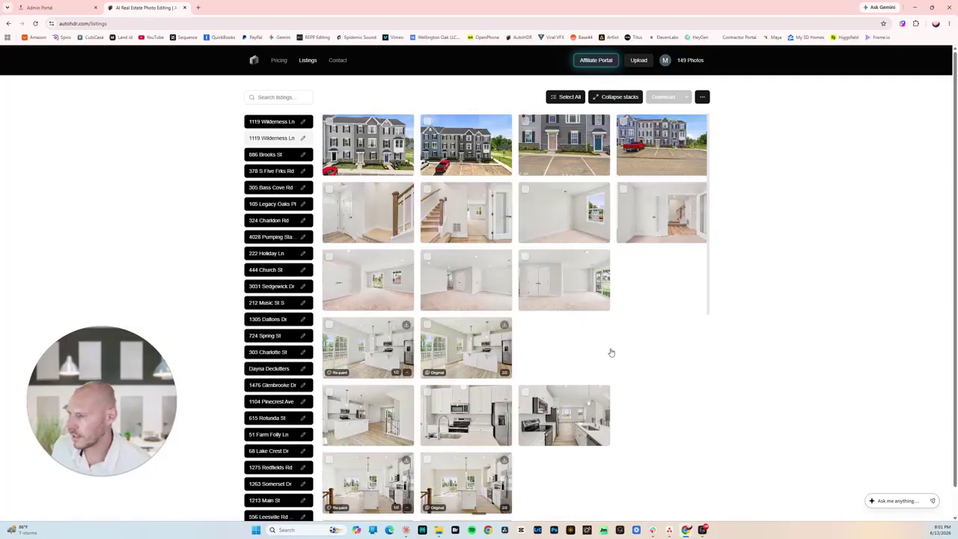
{"action": "scroll", "coordinate": [599, 348], "scroll_direction": "down", "scroll_amount": 1}
{"action": "scroll", "coordinate": [592, 340], "scroll_direction": "down", "scroll_amount": 1}
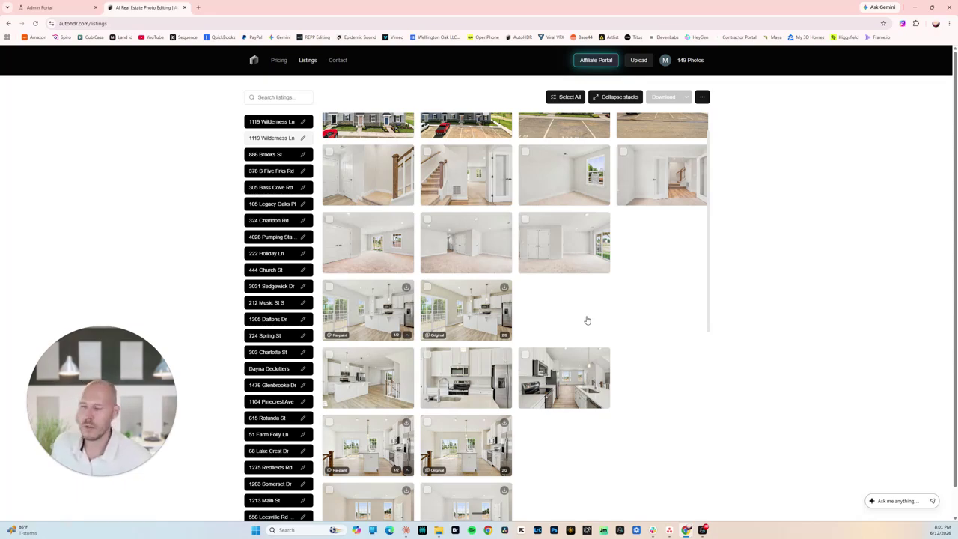
{"action": "scroll", "coordinate": [588, 320], "scroll_direction": "up", "scroll_amount": 1}
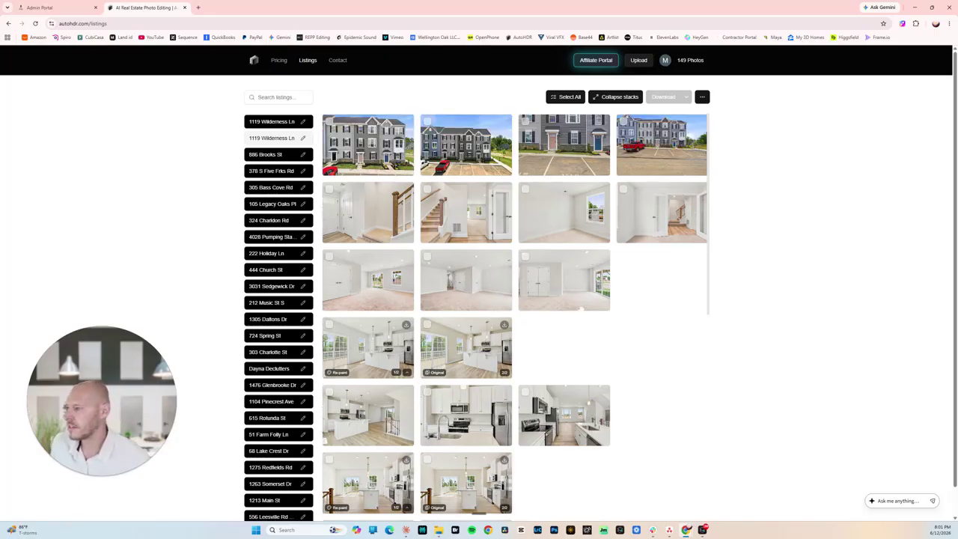
{"action": "scroll", "coordinate": [623, 314], "scroll_direction": "down", "scroll_amount": 1}
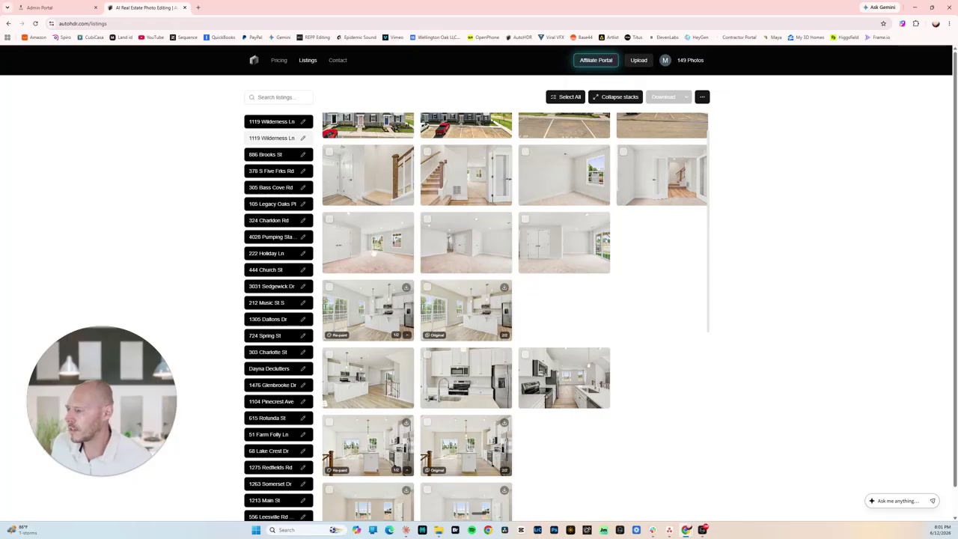
Raise the empty bedroom photo's Exposure slider in Basic Adjustments, then close the editor.
{"action": "left_click", "coordinate": [372, 252]}
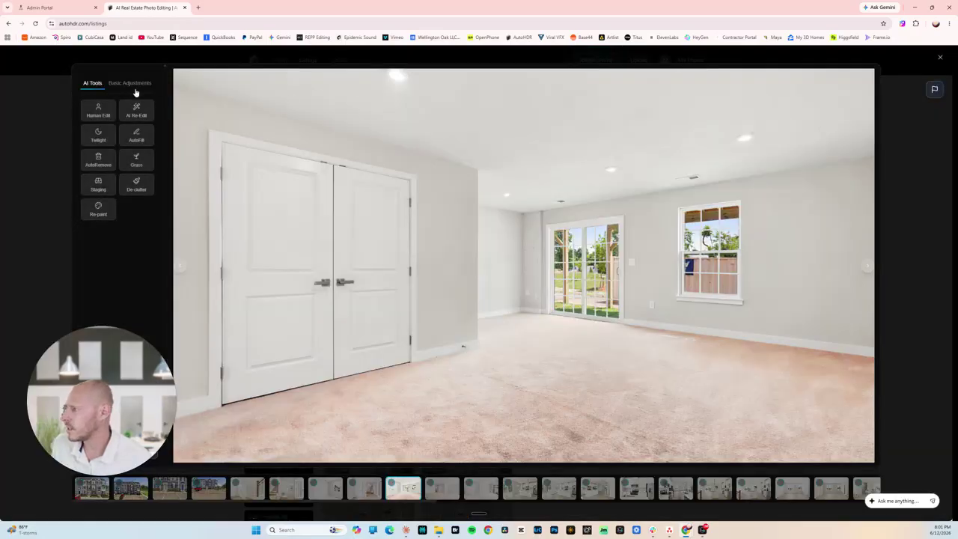
{"action": "left_click", "coordinate": [130, 86]}
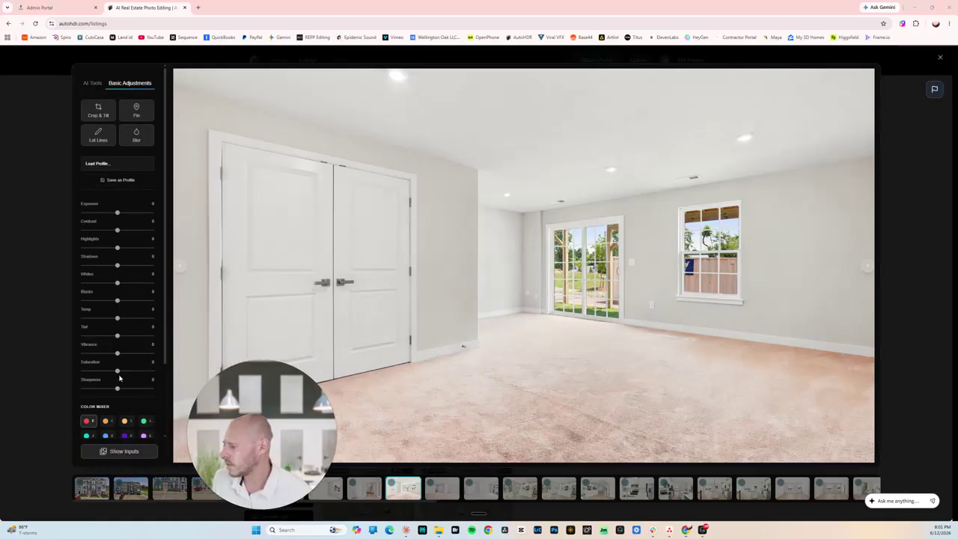
{"action": "mouse_move", "coordinate": [117, 372]}
{"action": "left_mouse_down"}
{"action": "mouse_move", "coordinate": [131, 374]}
{"action": "mouse_move", "coordinate": [118, 374]}
{"action": "left_mouse_up"}
{"action": "left_click_drag", "start_coordinate": [117, 212], "coordinate": [117, 230]}
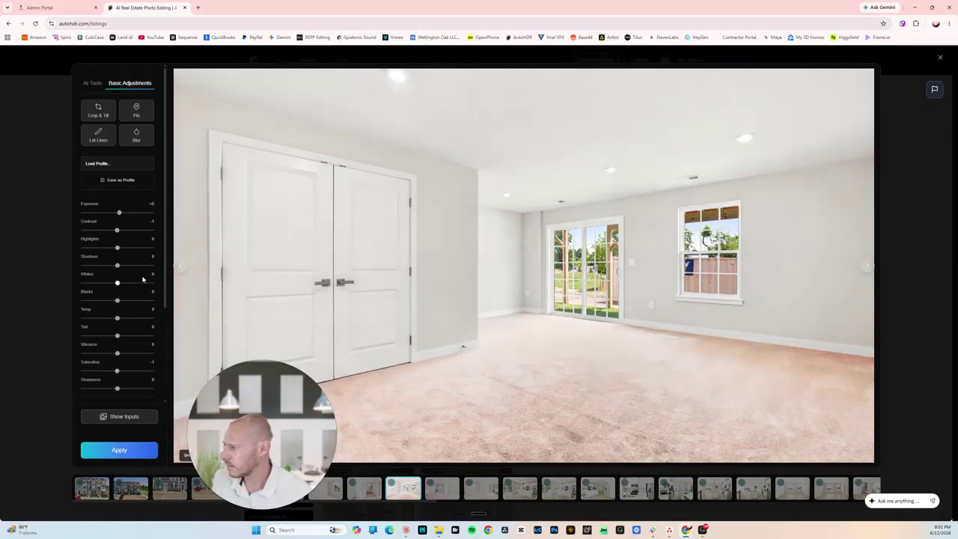
{"action": "left_click_drag", "start_coordinate": [251, 413], "coordinate": [101, 405]}
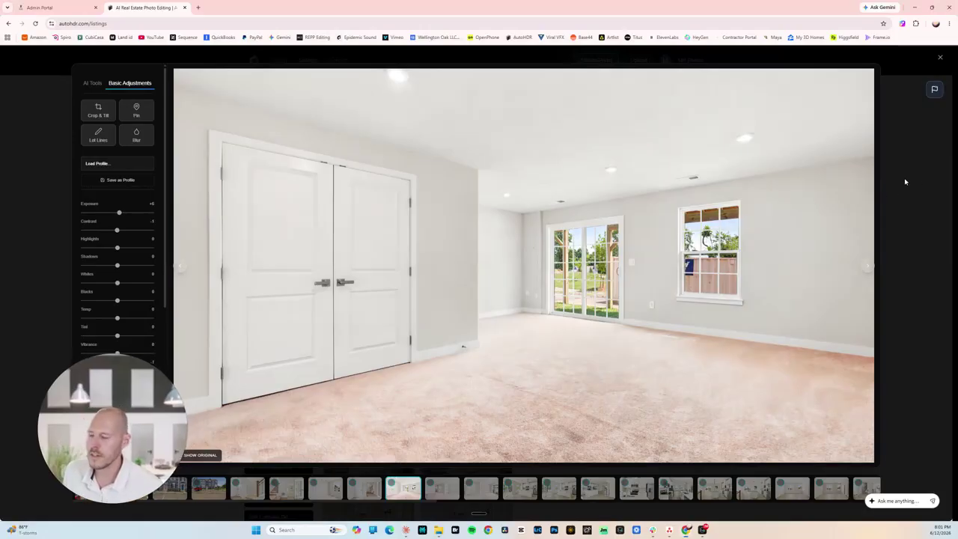
{"action": "left_click", "coordinate": [905, 181]}
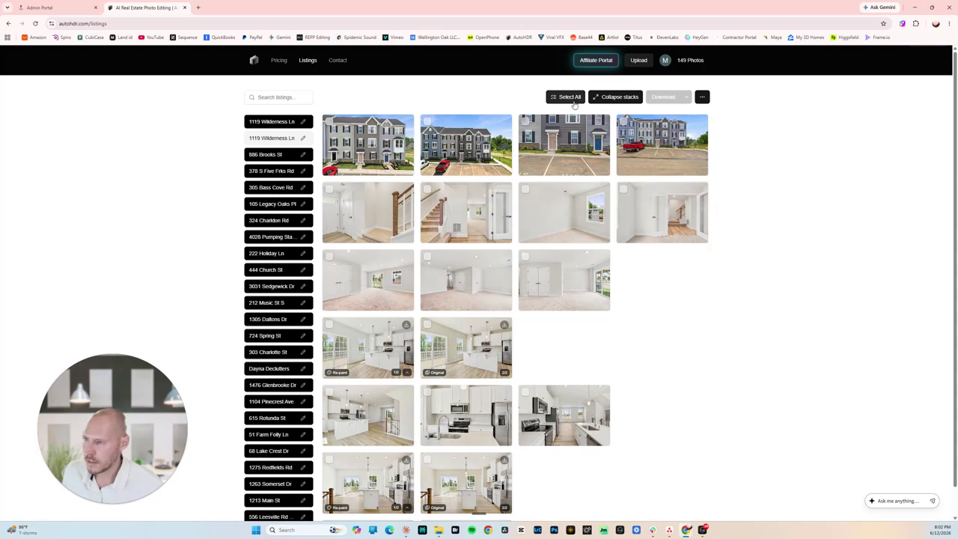
{"action": "left_click", "coordinate": [565, 97]}
{"action": "left_click", "coordinate": [511, 97]}
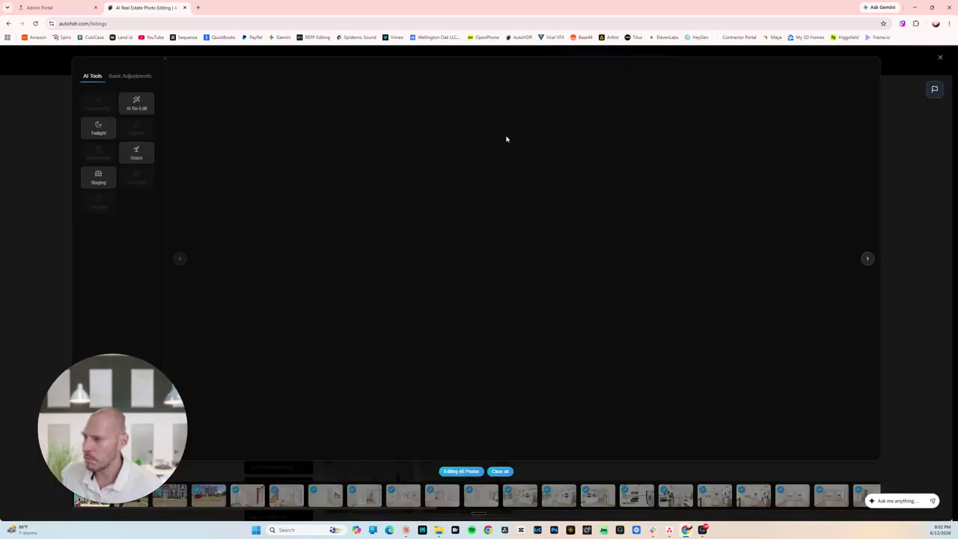
{"action": "left_click", "coordinate": [129, 109]}
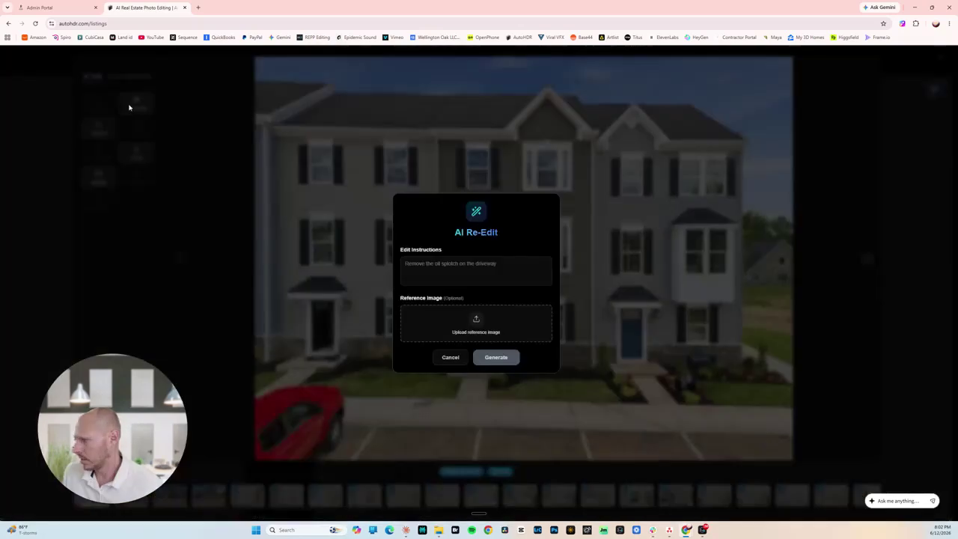
{"action": "left_click", "coordinate": [450, 358]}
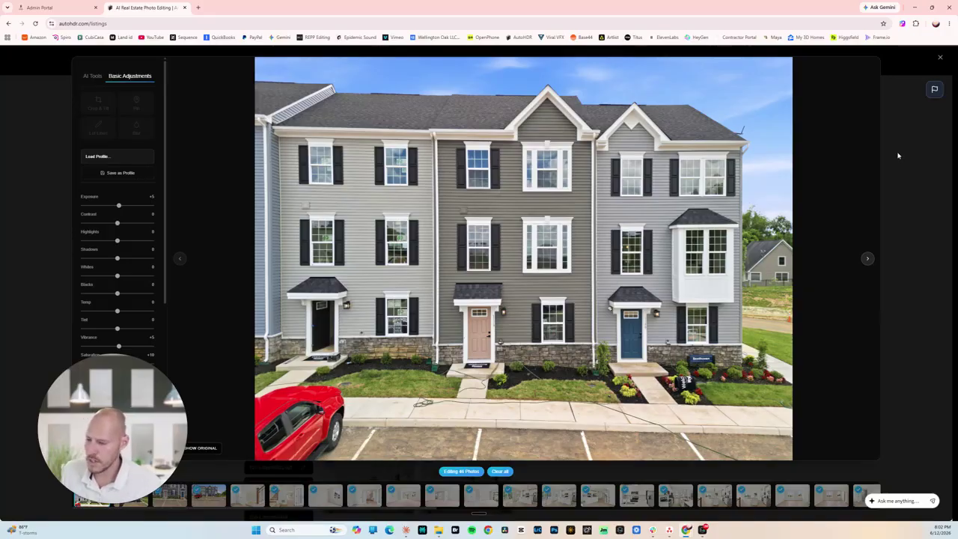
{"action": "left_click", "coordinate": [910, 155]}
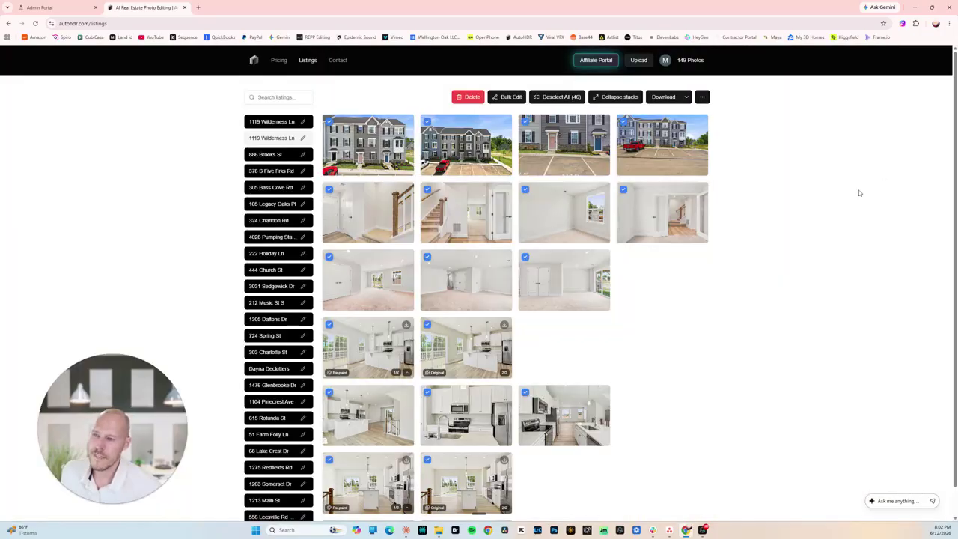
{"action": "left_click", "coordinate": [563, 97]}
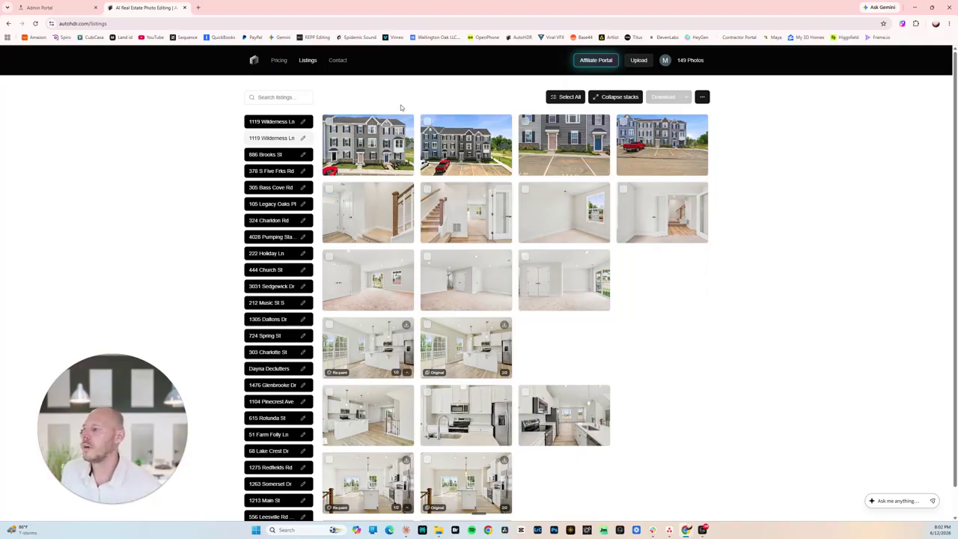
Open Account settings and view the Exterior style values (Exposure +5, Vibrance +5, Saturation +10).
{"action": "left_click", "coordinate": [665, 60]}
{"action": "left_click", "coordinate": [628, 79]}
{"action": "scroll", "coordinate": [658, 249], "scroll_direction": "down", "scroll_amount": 2}
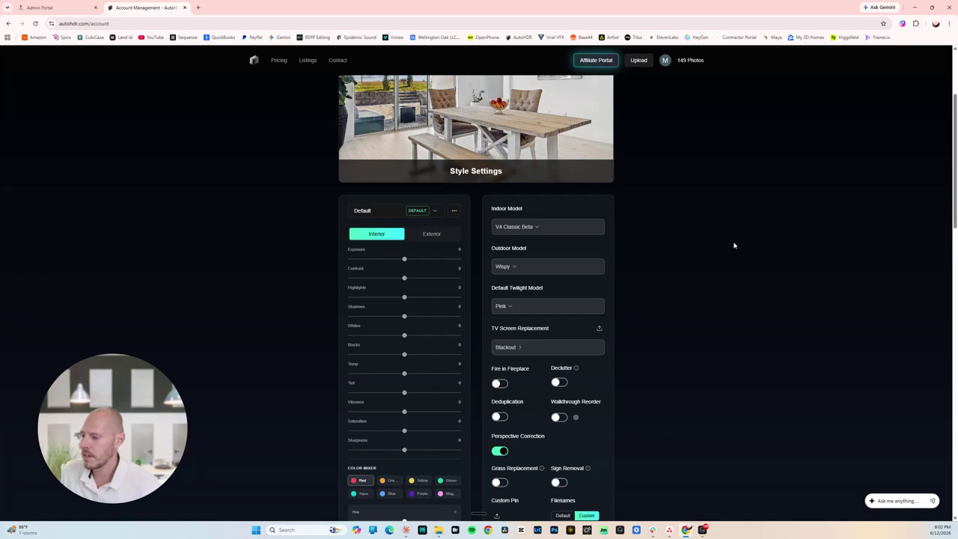
{"action": "scroll", "coordinate": [650, 271], "scroll_direction": "down", "scroll_amount": 1}
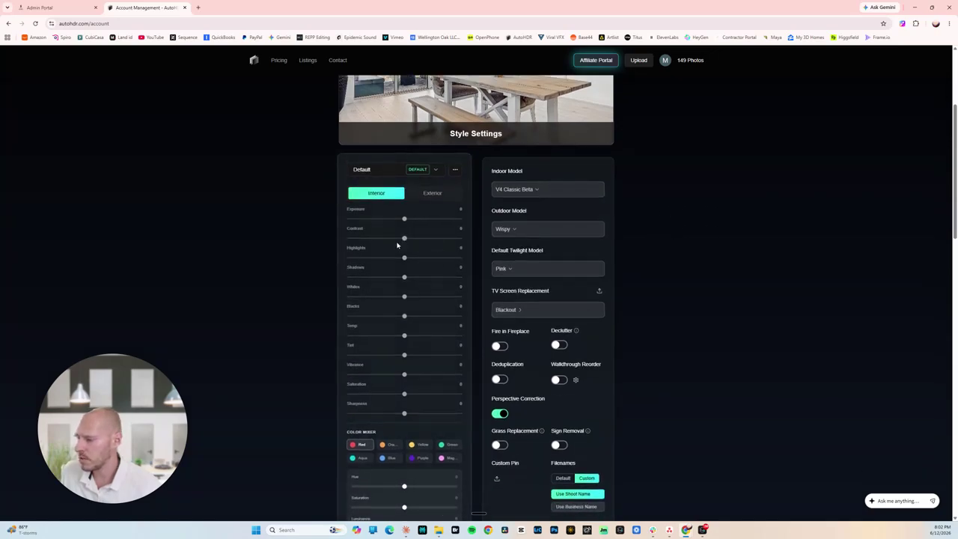
{"action": "left_click", "coordinate": [431, 196]}
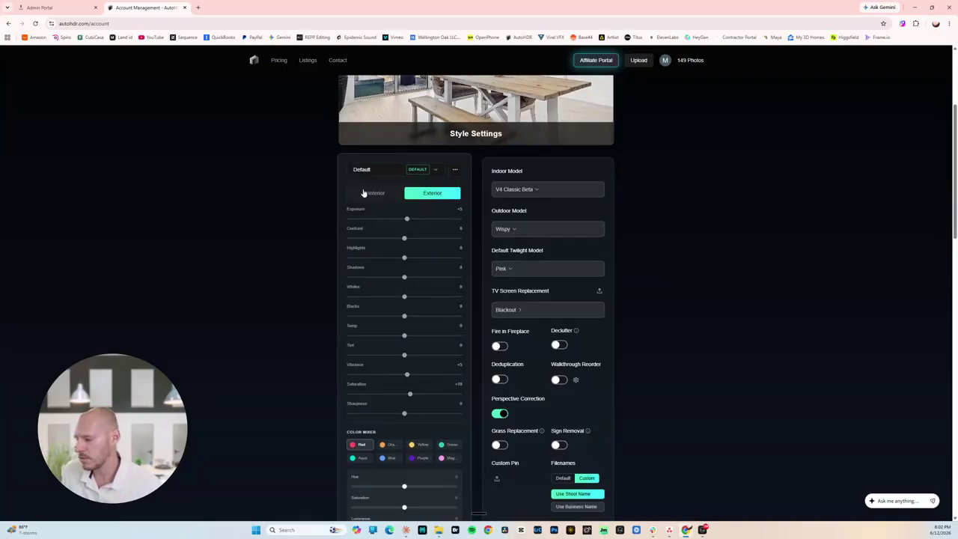
Review TV screen replacement options keeping Blackout, and compare Interior with Exterior adjustment values.
{"action": "scroll", "coordinate": [345, 206], "scroll_direction": "down", "scroll_amount": 1}
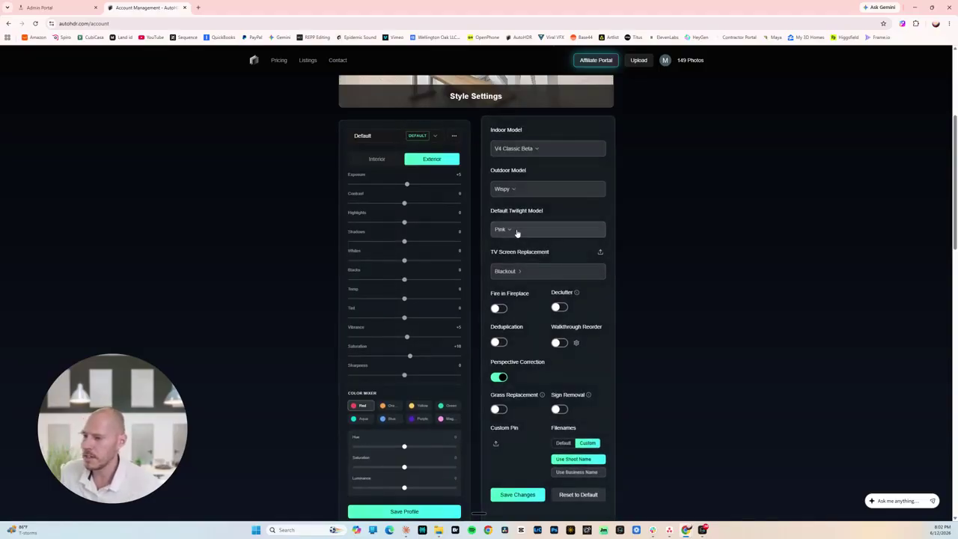
{"action": "left_click", "coordinate": [535, 272]}
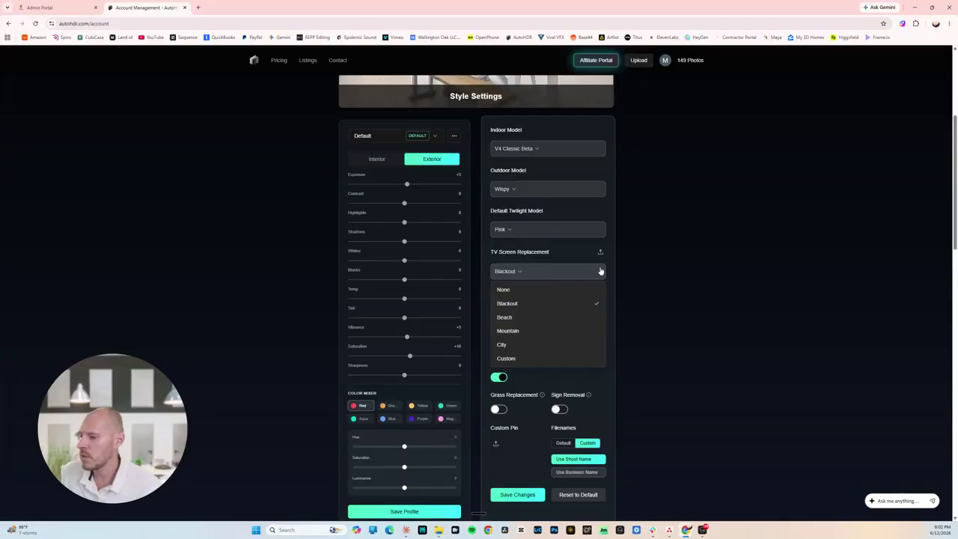
{"action": "left_click", "coordinate": [541, 307]}
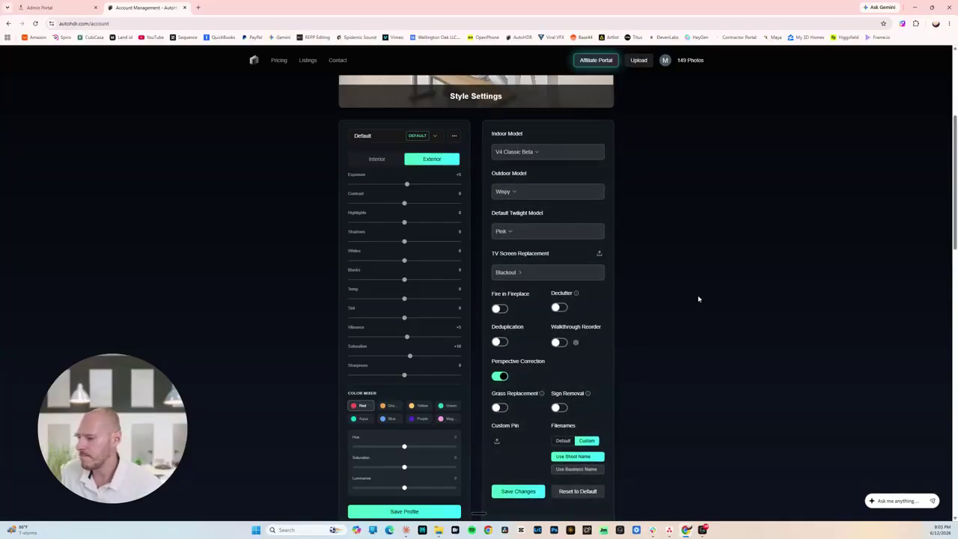
{"action": "left_click", "coordinate": [392, 160]}
{"action": "left_click", "coordinate": [432, 157]}
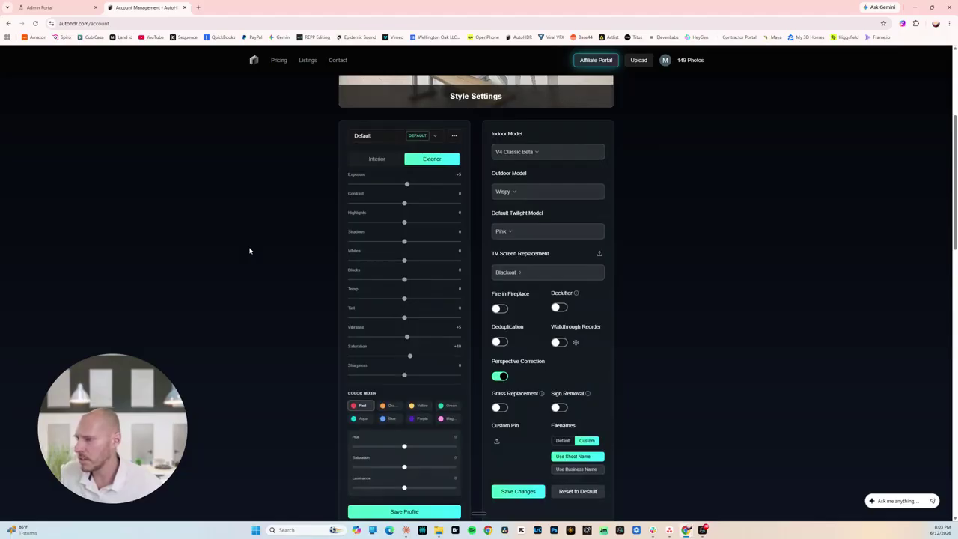
{"action": "left_click", "coordinate": [308, 59]}
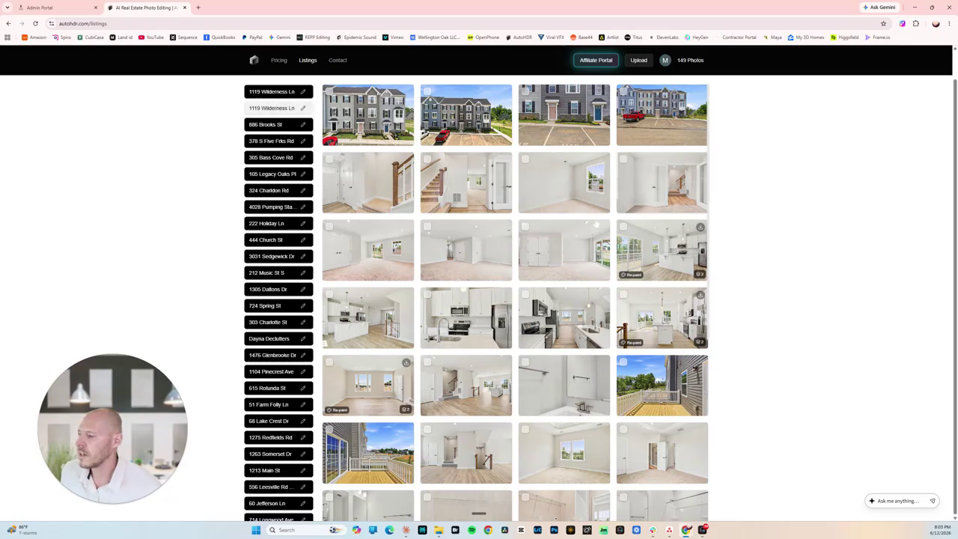
{"action": "scroll", "coordinate": [494, 307], "scroll_direction": "down", "scroll_amount": 3}
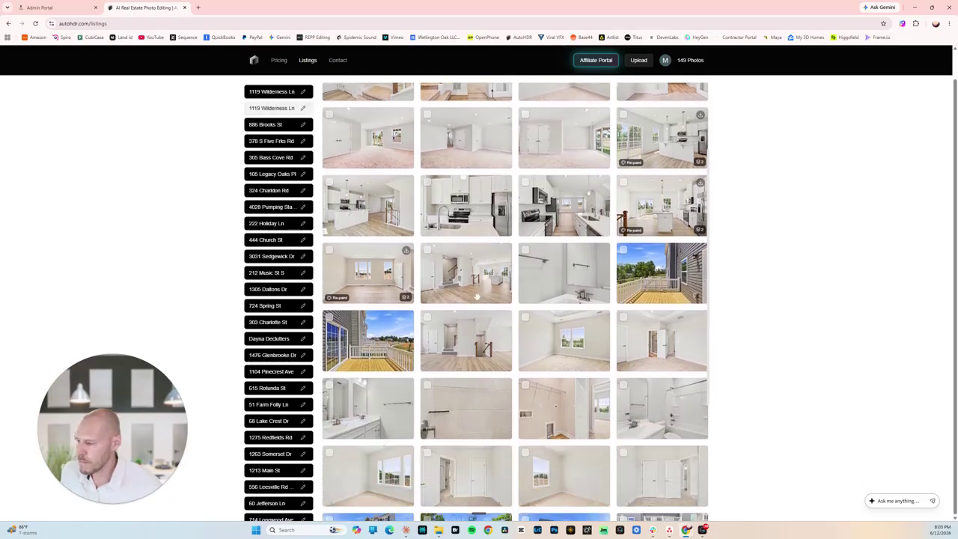
{"action": "scroll", "coordinate": [476, 297], "scroll_direction": "up", "scroll_amount": 3}
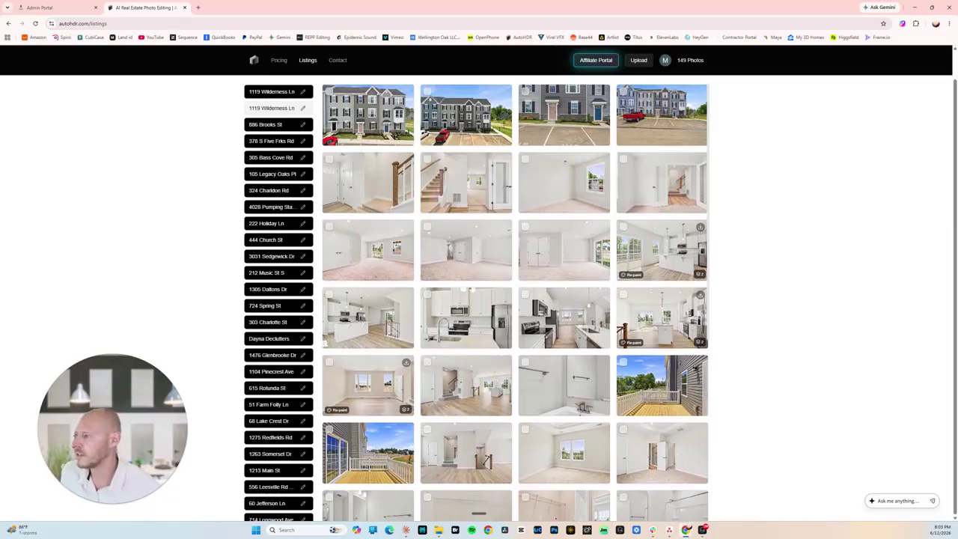
{"action": "scroll", "coordinate": [567, 255], "scroll_direction": "down", "scroll_amount": 4}
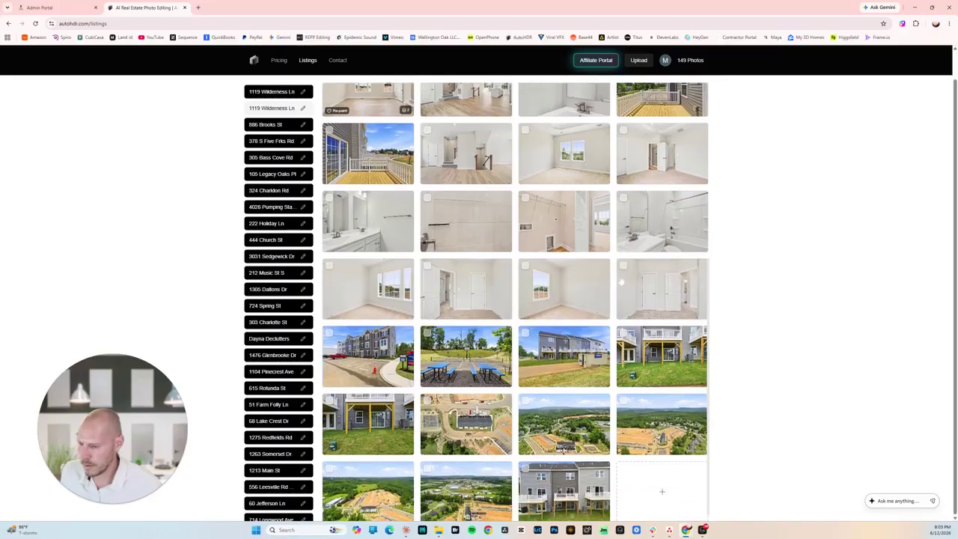
{"action": "scroll", "coordinate": [516, 300], "scroll_direction": "down", "scroll_amount": 1}
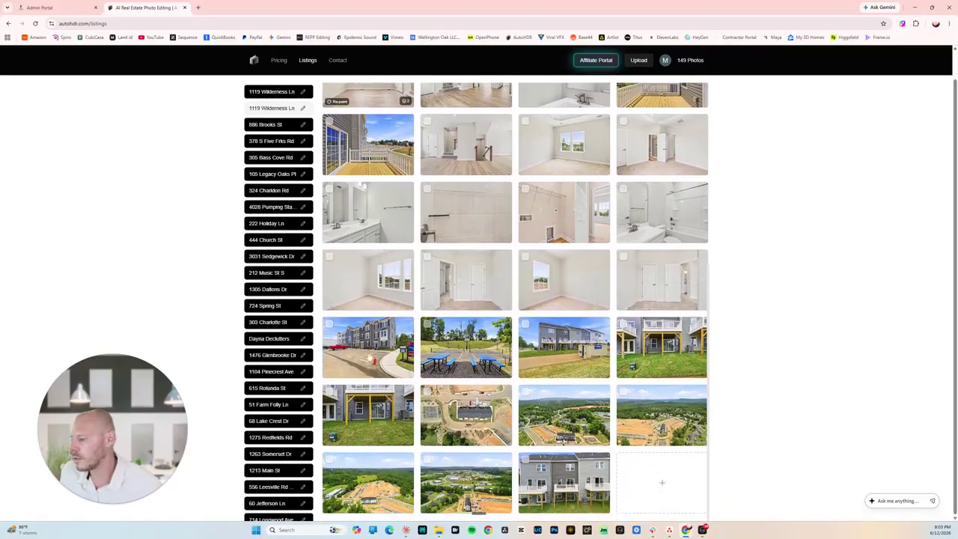
Open the red-truck exterior photo in AutoRemove with the 30px brush.
{"action": "left_click", "coordinate": [387, 355]}
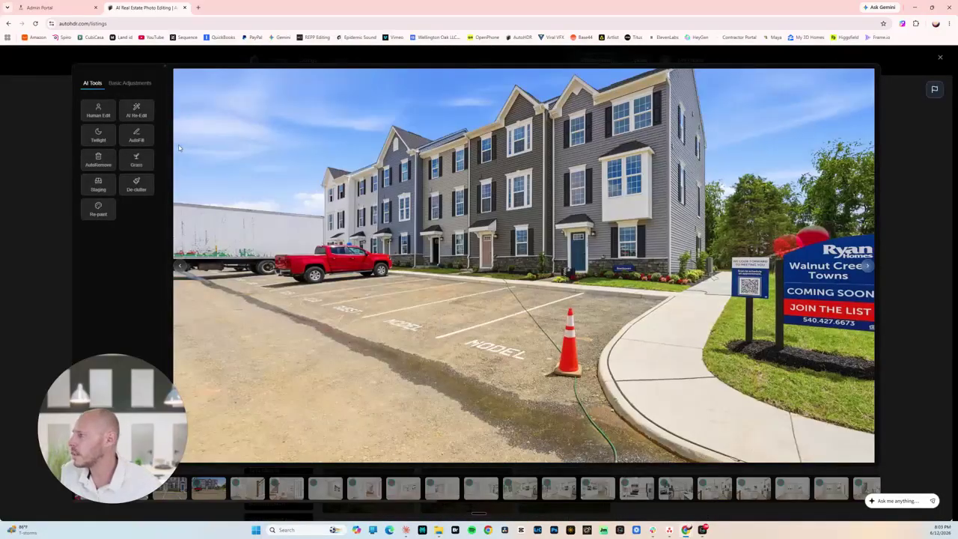
{"action": "left_click", "coordinate": [132, 119]}
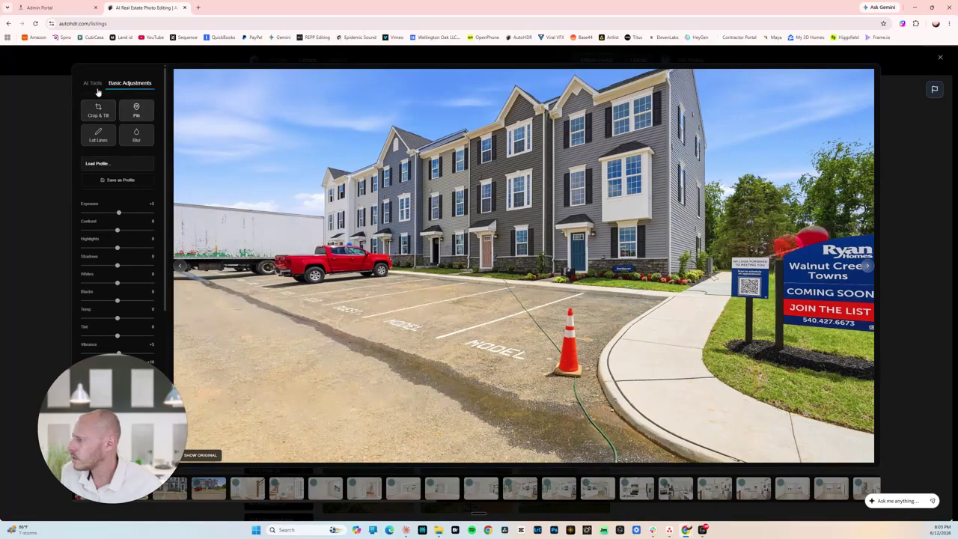
{"action": "left_click", "coordinate": [94, 87]}
{"action": "left_click", "coordinate": [98, 158]}
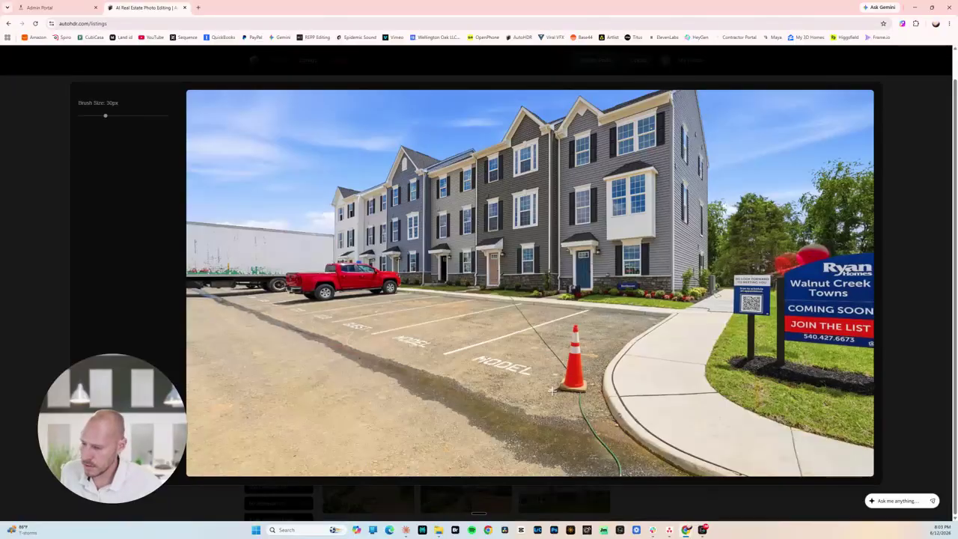
Erase the orange traffic cone from the parking lot using a 57px brush.
{"action": "left_click_drag", "start_coordinate": [124, 116], "coordinate": [158, 125]}
{"action": "mouse_move", "coordinate": [564, 390]}
{"action": "left_mouse_down"}
{"action": "mouse_move", "coordinate": [575, 322]}
{"action": "mouse_move", "coordinate": [588, 388]}
{"action": "mouse_move", "coordinate": [551, 388]}
{"action": "mouse_move", "coordinate": [575, 381]}
{"action": "mouse_move", "coordinate": [574, 361]}
{"action": "left_mouse_up"}
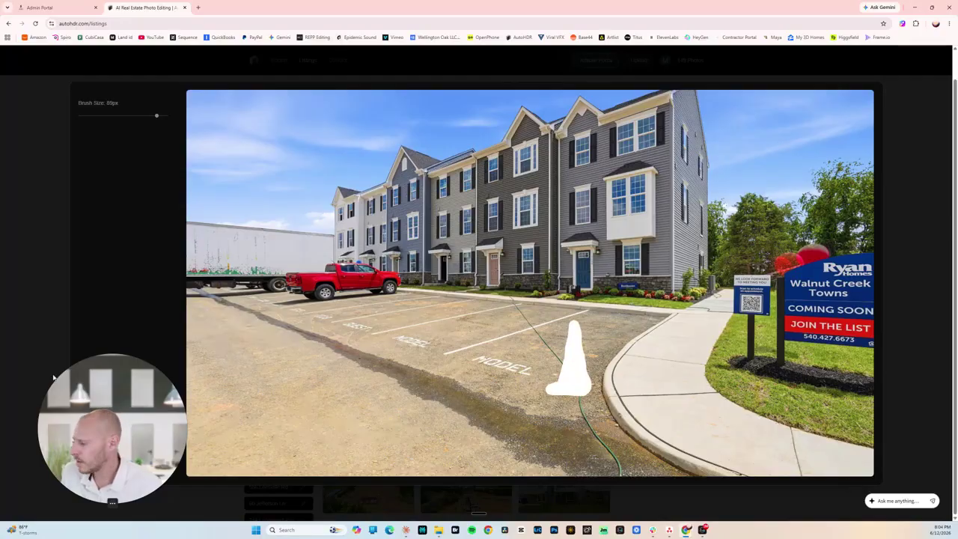
{"action": "left_click", "coordinate": [150, 459]}
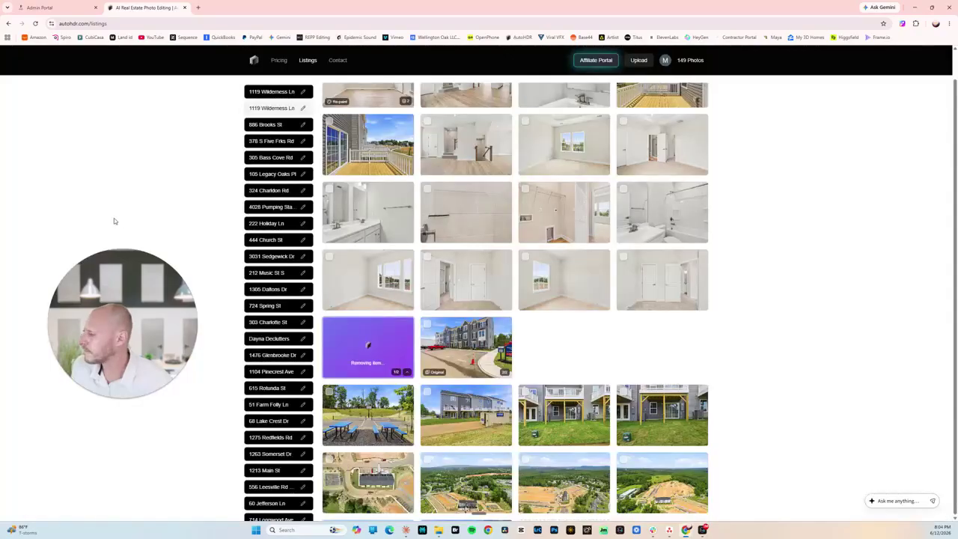
{"action": "left_click", "coordinate": [371, 348]}
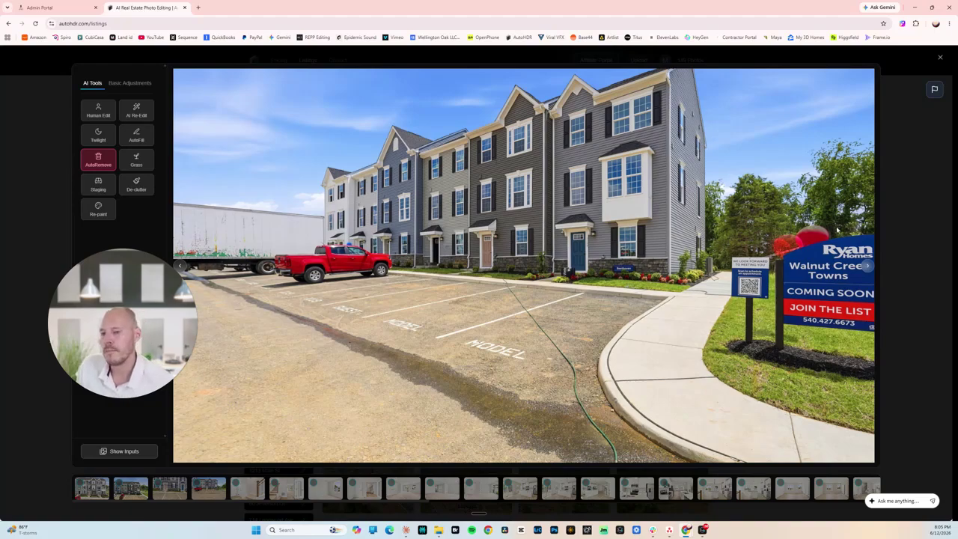
Close the editor and open the first townhouse front photo at the top of the grid.
{"action": "left_click", "coordinate": [910, 222]}
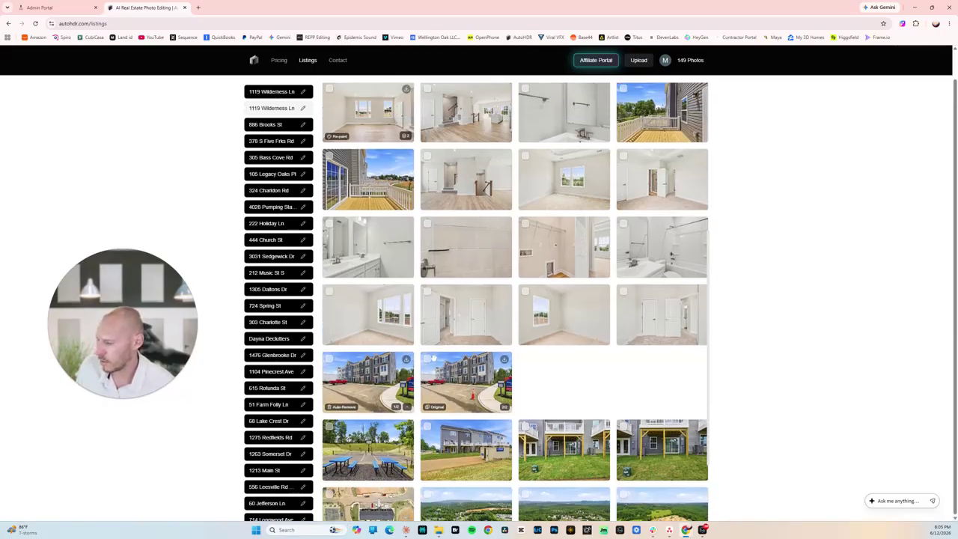
{"action": "scroll", "coordinate": [466, 509], "scroll_direction": "up", "scroll_amount": 5}
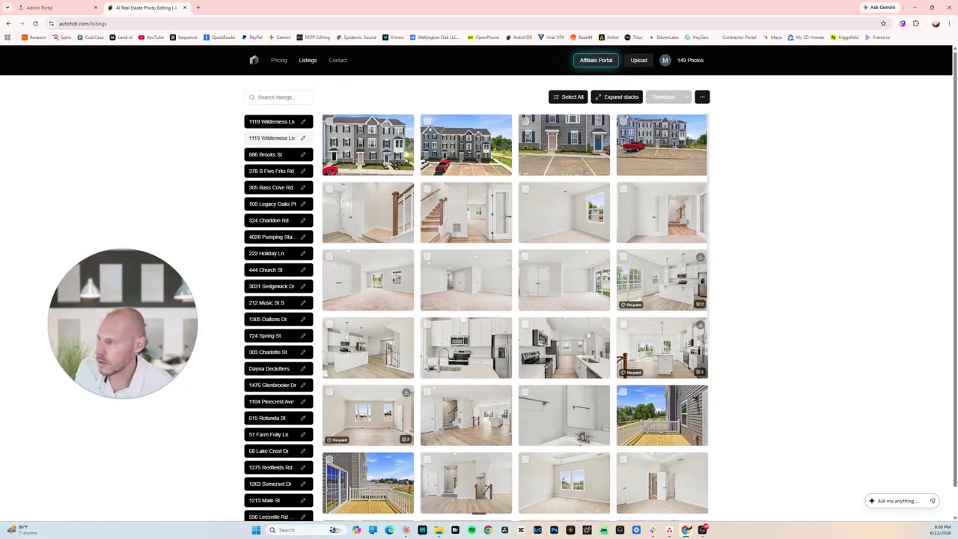
{"action": "left_click", "coordinate": [404, 159]}
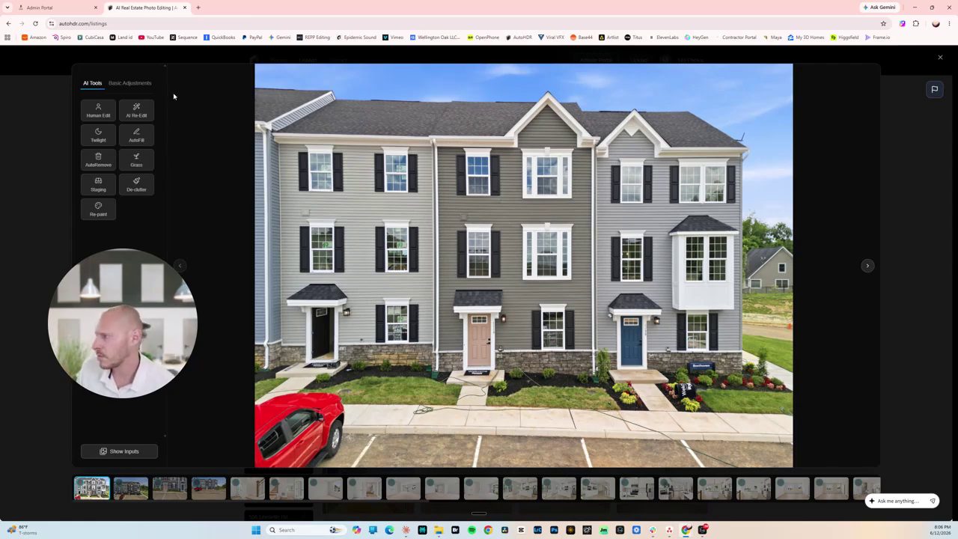
Generate an AI Re-Edit instructed to remove the hoses, left car and landscaping signage.
{"action": "left_click", "coordinate": [138, 115]}
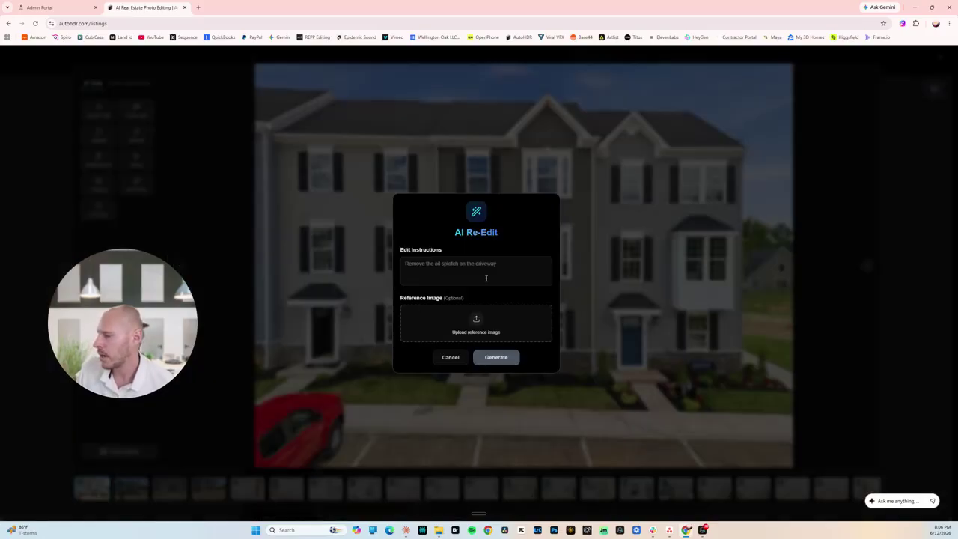
{"action": "left_click", "coordinate": [516, 270]}
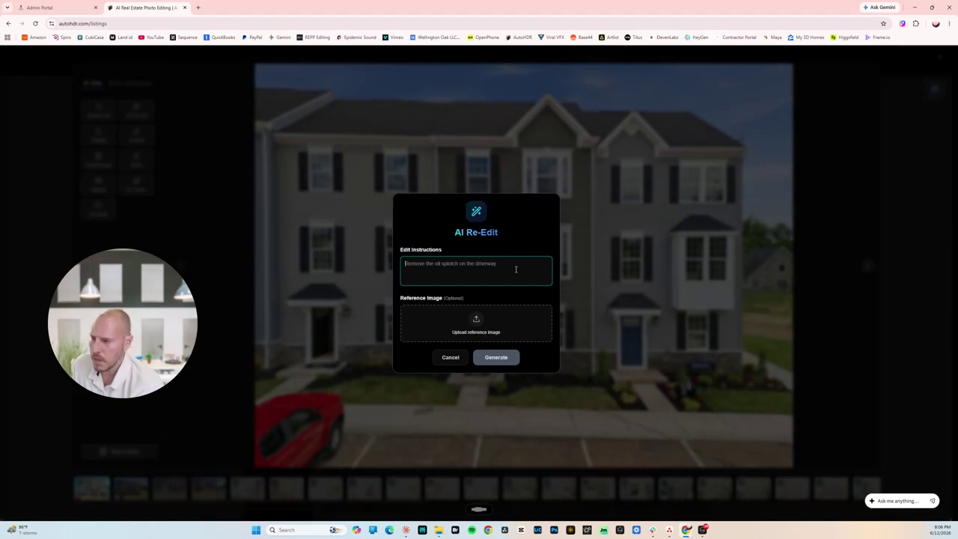
{"action": "scroll", "coordinate": [481, 279], "scroll_direction": "up", "scroll_amount": 2}
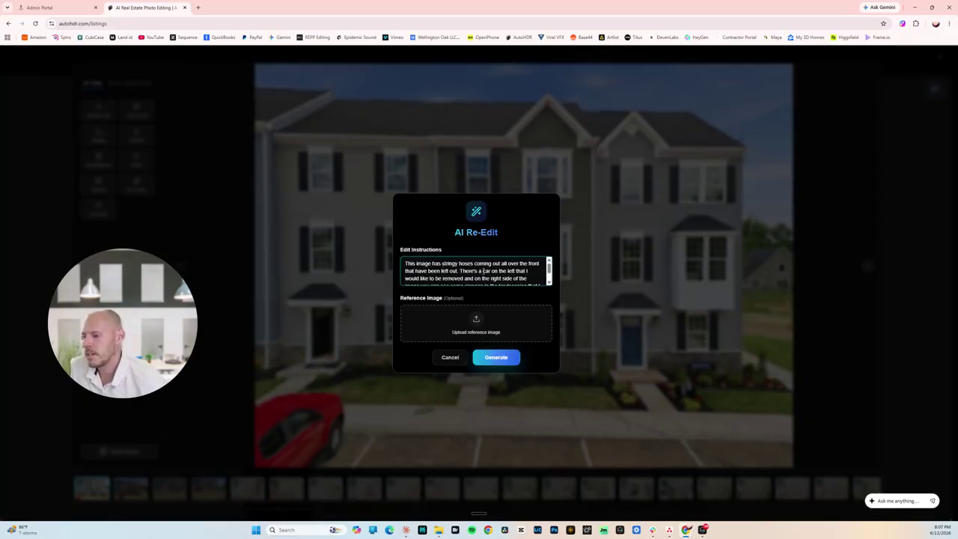
{"action": "scroll", "coordinate": [483, 272], "scroll_direction": "down", "scroll_amount": 2}
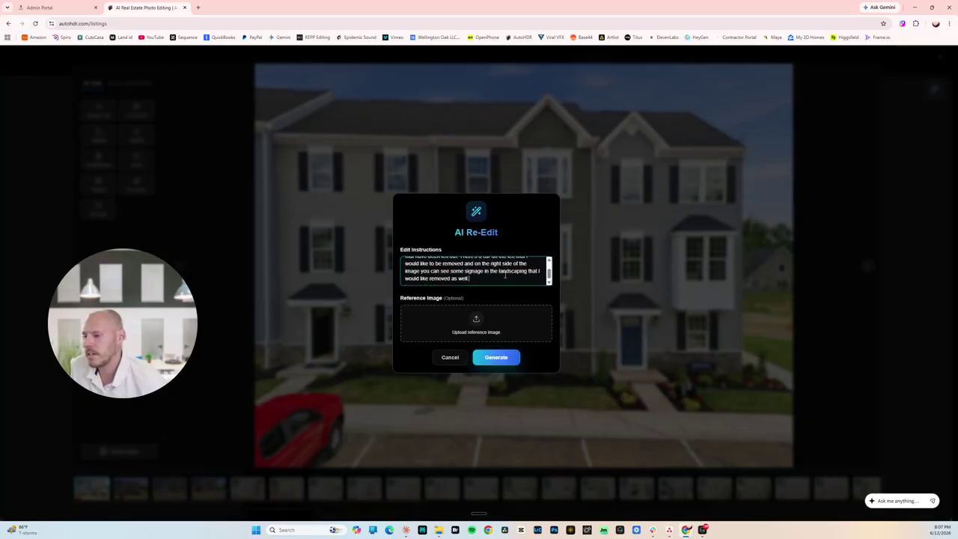
{"action": "left_click", "coordinate": [497, 358]}
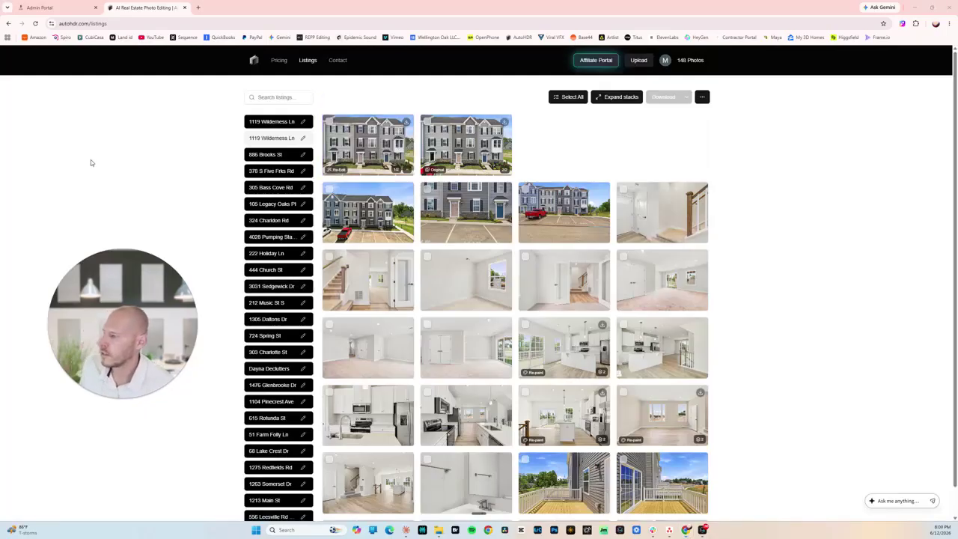
{"action": "left_click", "coordinate": [466, 144]}
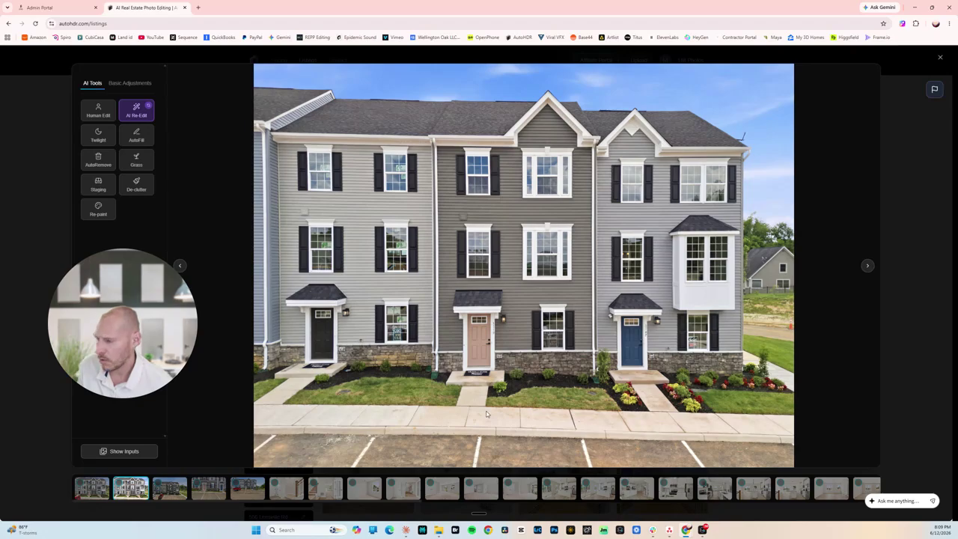
{"action": "left_click", "coordinate": [918, 125]}
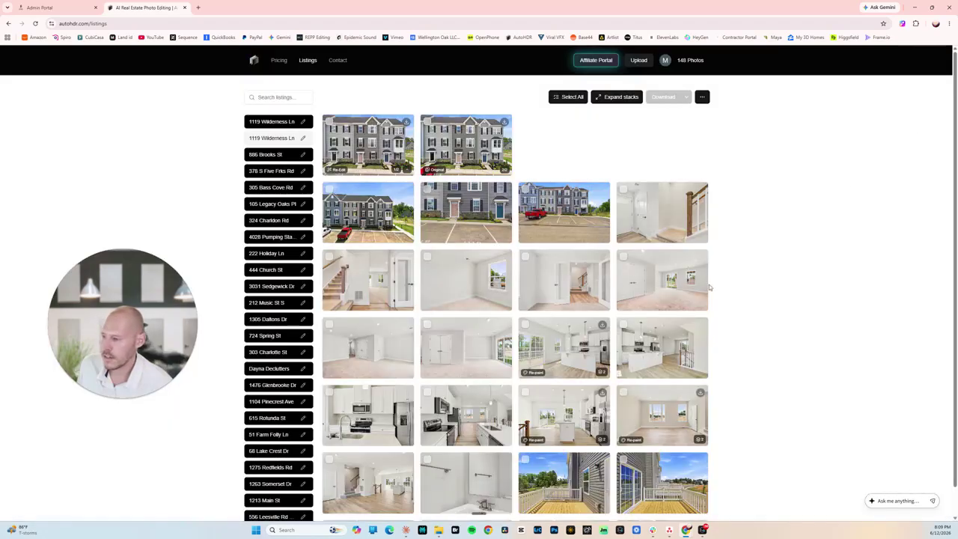
{"action": "left_click", "coordinate": [448, 146]}
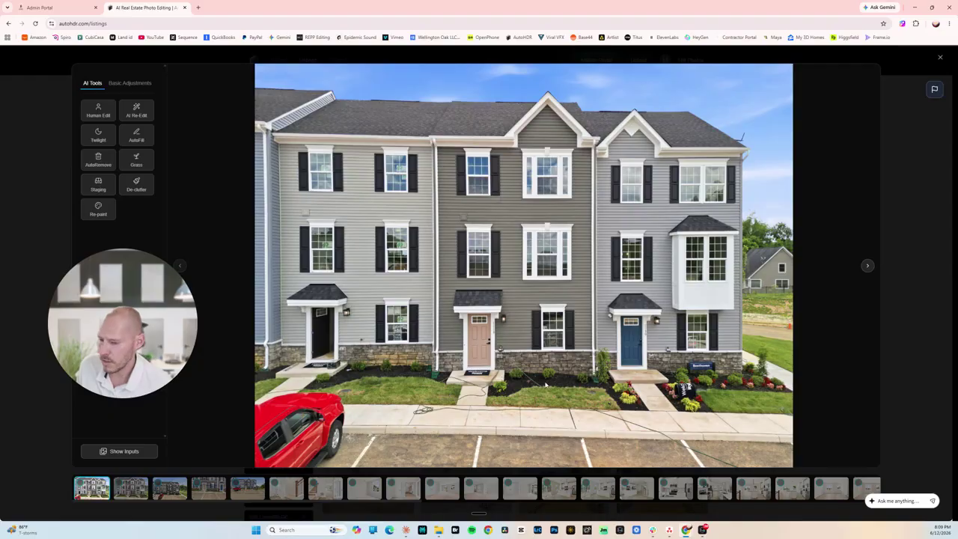
{"action": "left_click", "coordinate": [888, 320]}
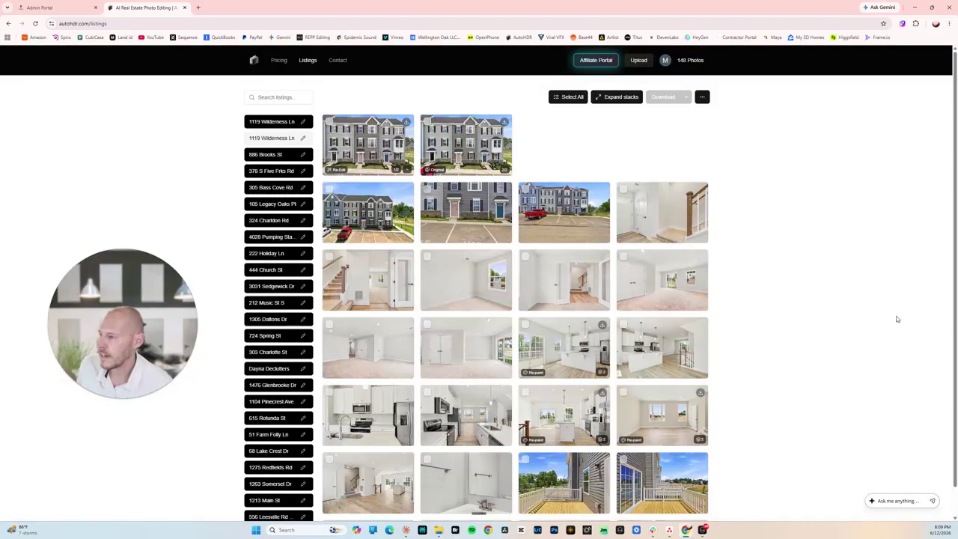
{"action": "left_click", "coordinate": [364, 153]}
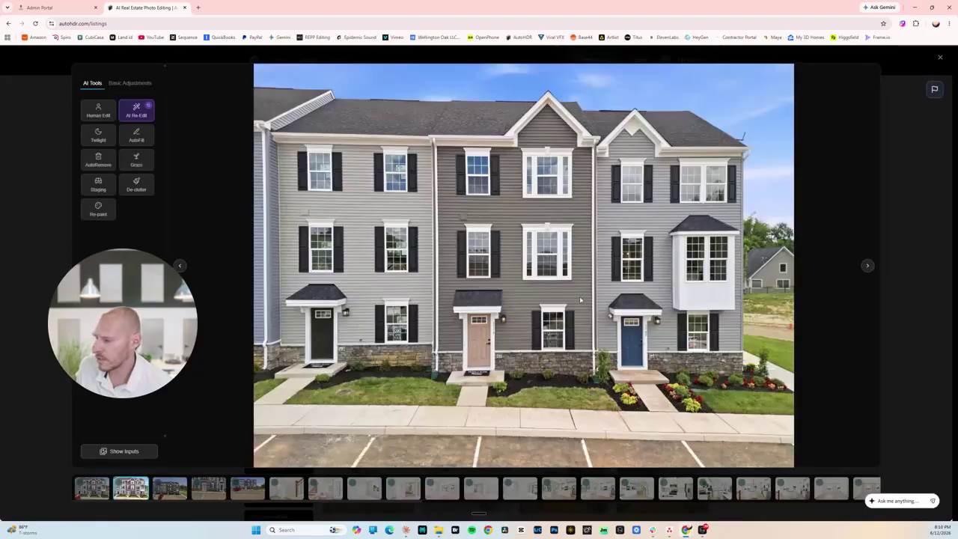
{"action": "left_click", "coordinate": [891, 213]}
{"action": "left_click", "coordinate": [367, 146]}
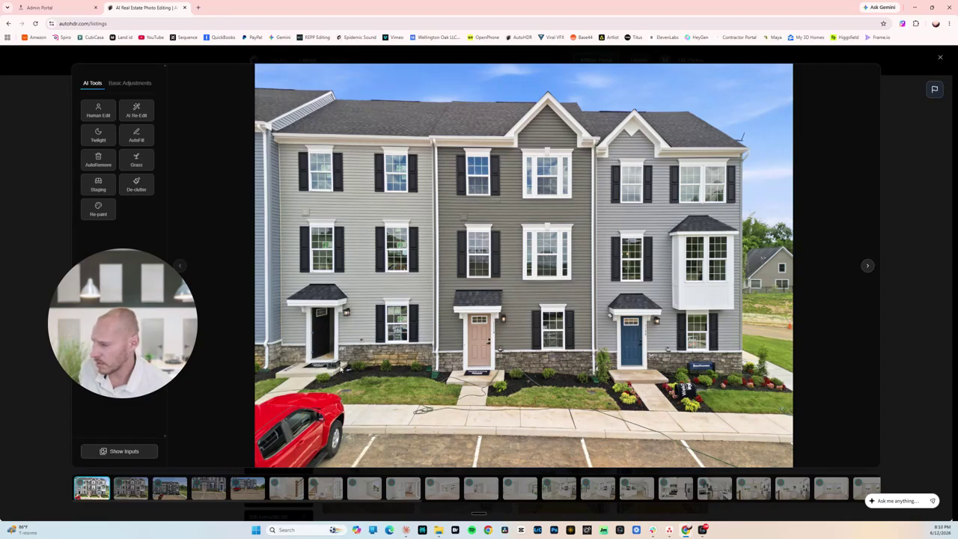
{"action": "left_click", "coordinate": [878, 236]}
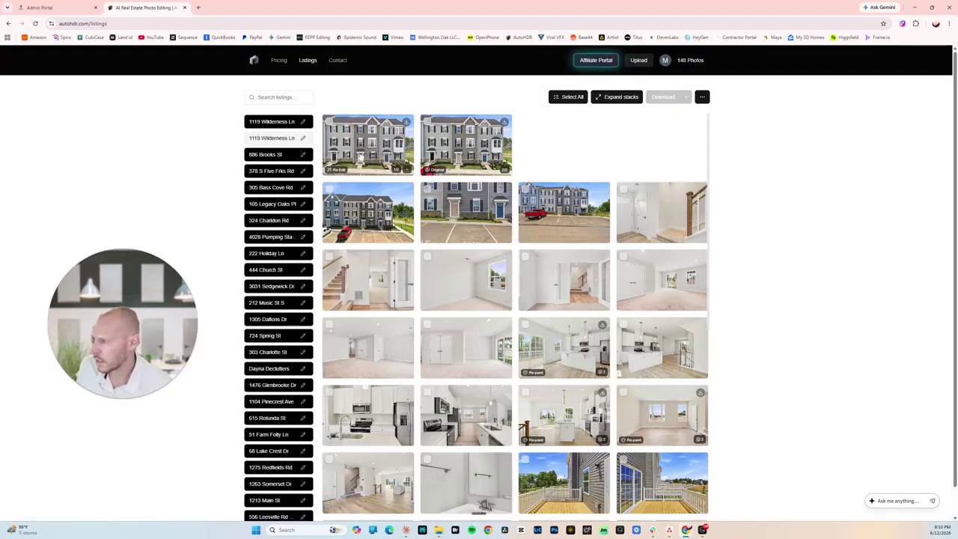
{"action": "left_click", "coordinate": [366, 167]}
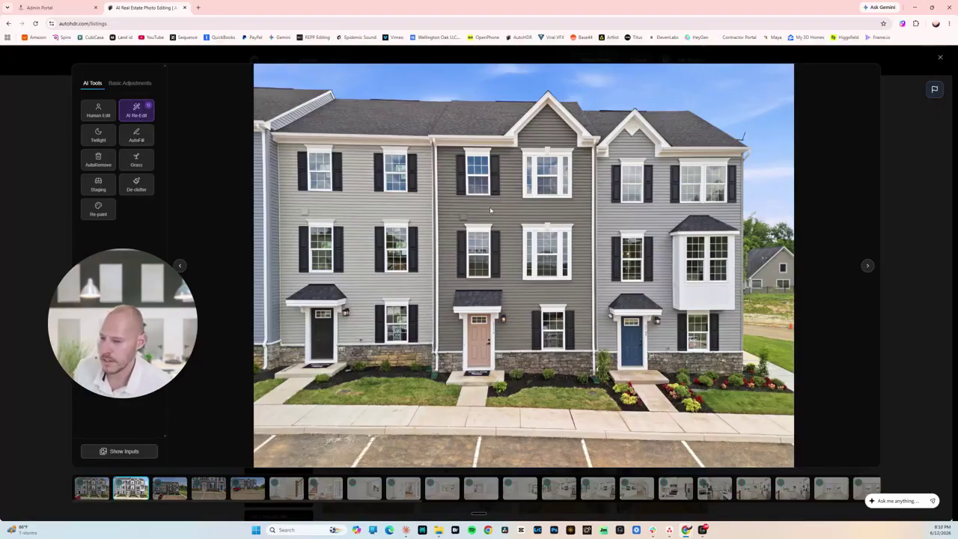
{"action": "left_click", "coordinate": [896, 193]}
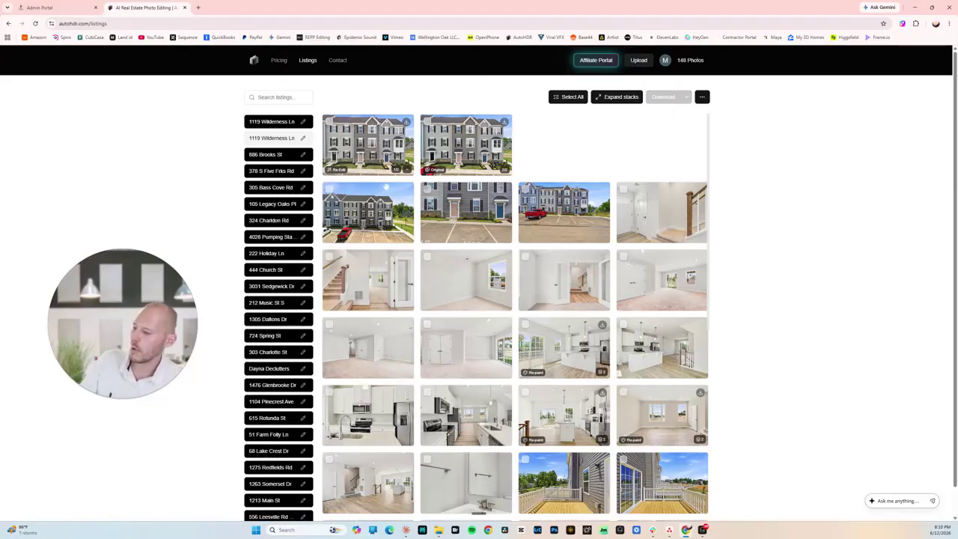
{"action": "scroll", "coordinate": [370, 161], "scroll_direction": "down", "scroll_amount": 2}
{"action": "scroll", "coordinate": [429, 252], "scroll_direction": "down", "scroll_amount": 3}
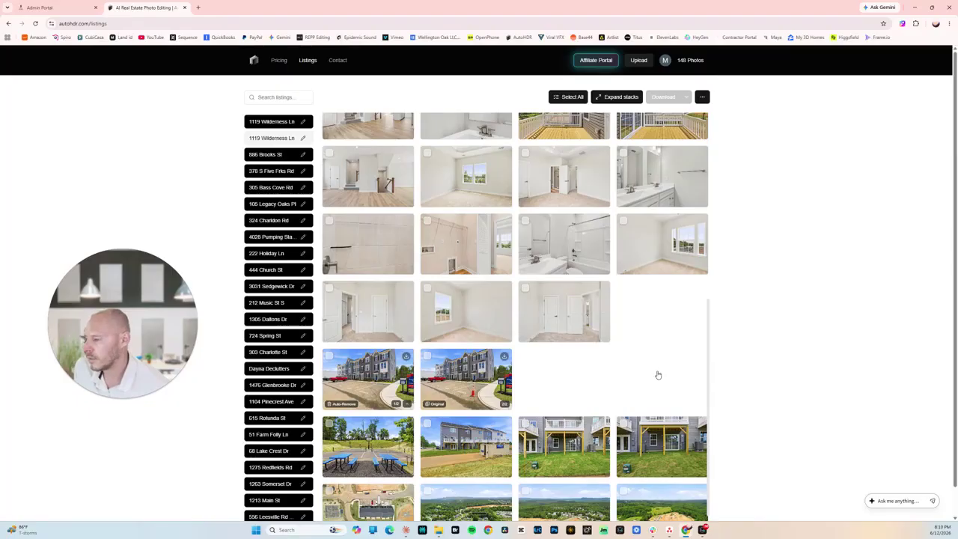
{"action": "scroll", "coordinate": [659, 371], "scroll_direction": "down", "scroll_amount": 3}
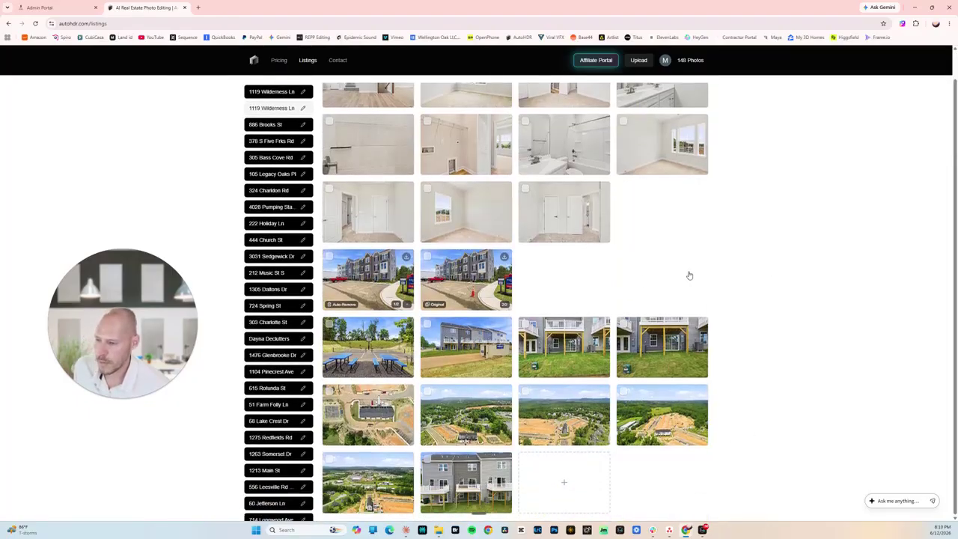
{"action": "scroll", "coordinate": [704, 272], "scroll_direction": "up", "scroll_amount": 15}
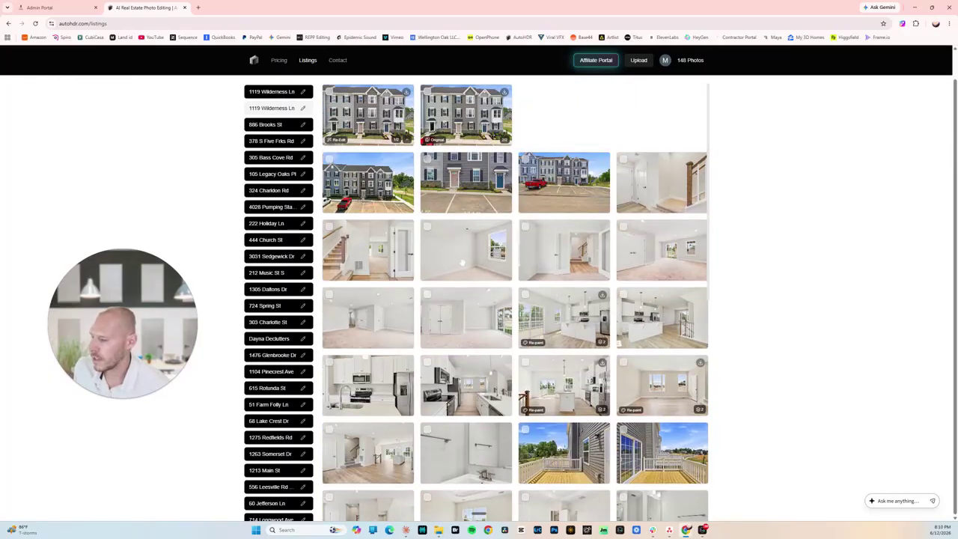
{"action": "scroll", "coordinate": [458, 262], "scroll_direction": "down", "scroll_amount": 3}
{"action": "scroll", "coordinate": [443, 203], "scroll_direction": "down", "scroll_amount": 3}
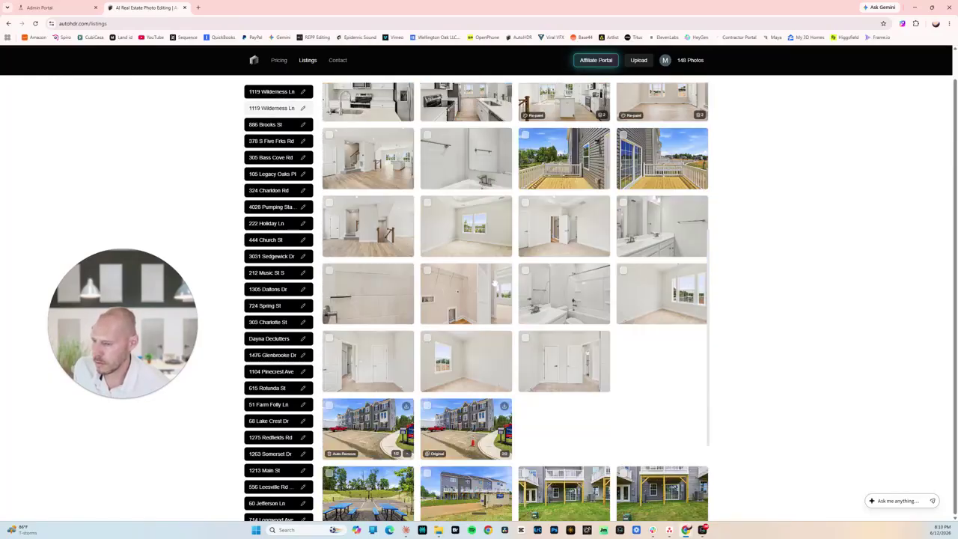
{"action": "scroll", "coordinate": [346, 349], "scroll_direction": "down", "scroll_amount": 1}
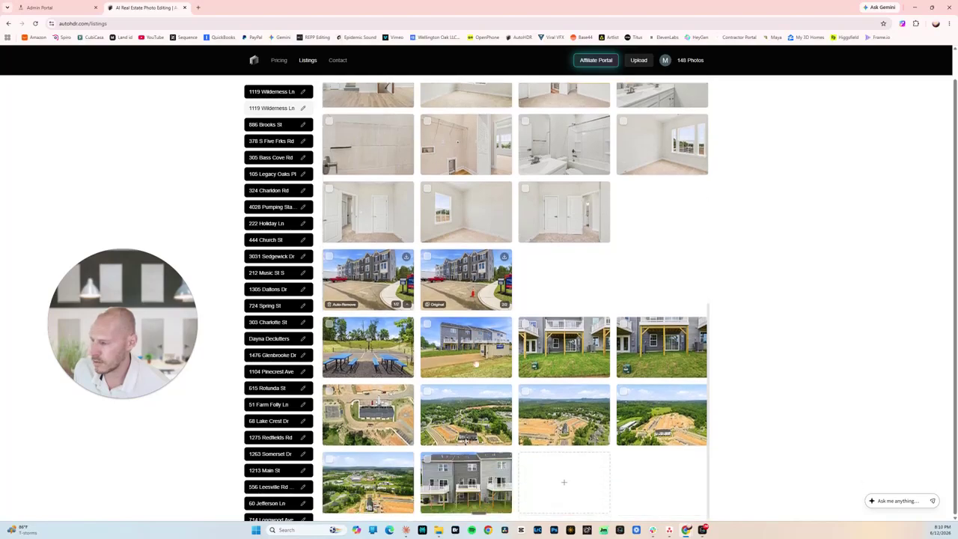
{"action": "scroll", "coordinate": [389, 158], "scroll_direction": "up", "scroll_amount": 4}
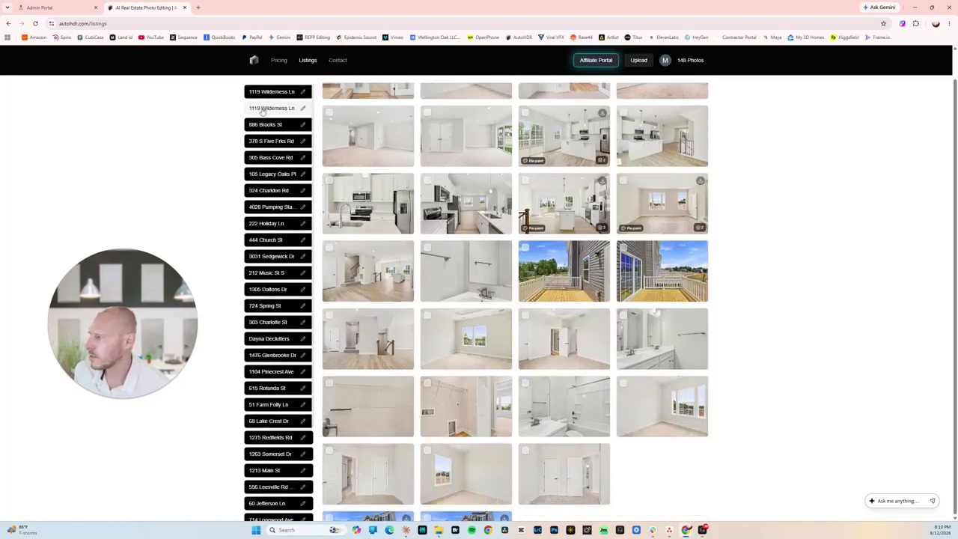
{"action": "left_click", "coordinate": [260, 126]}
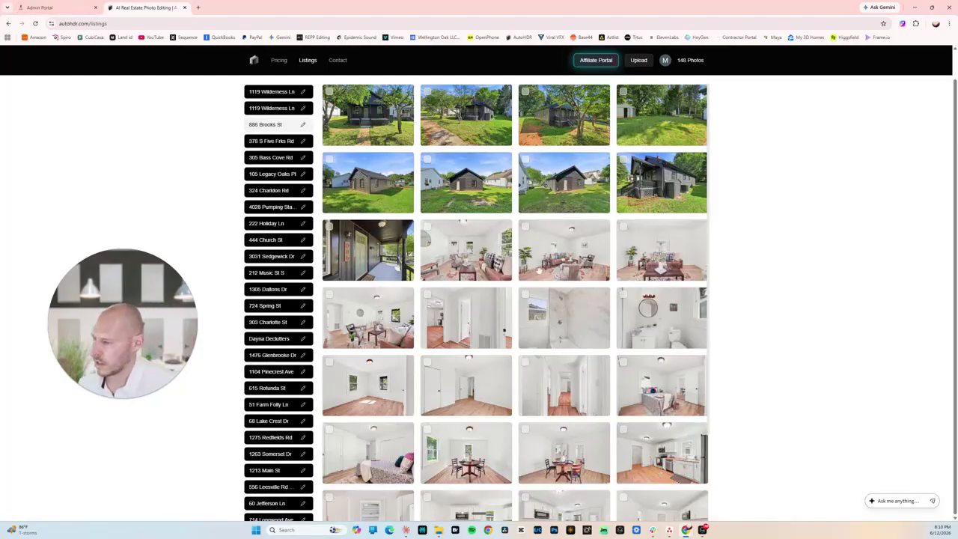
{"action": "scroll", "coordinate": [530, 260], "scroll_direction": "down", "scroll_amount": 2}
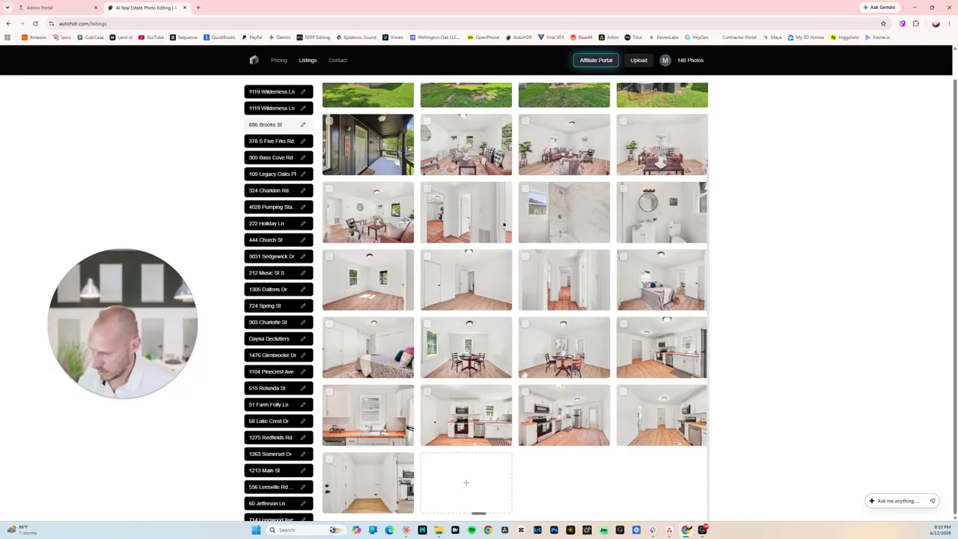
{"action": "scroll", "coordinate": [524, 389], "scroll_direction": "up", "scroll_amount": 1}
{"action": "scroll", "coordinate": [524, 383], "scroll_direction": "up", "scroll_amount": 1}
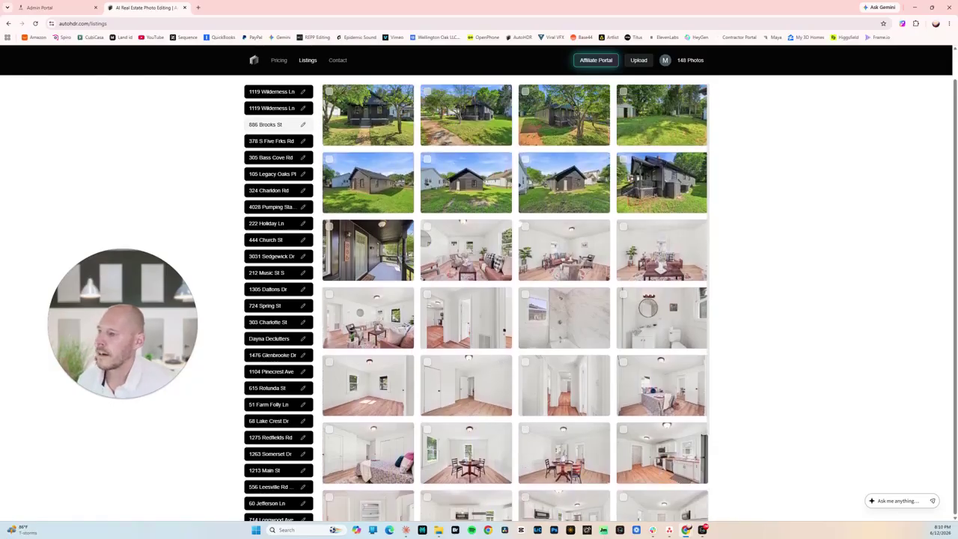
{"action": "scroll", "coordinate": [516, 224], "scroll_direction": "down", "scroll_amount": 2}
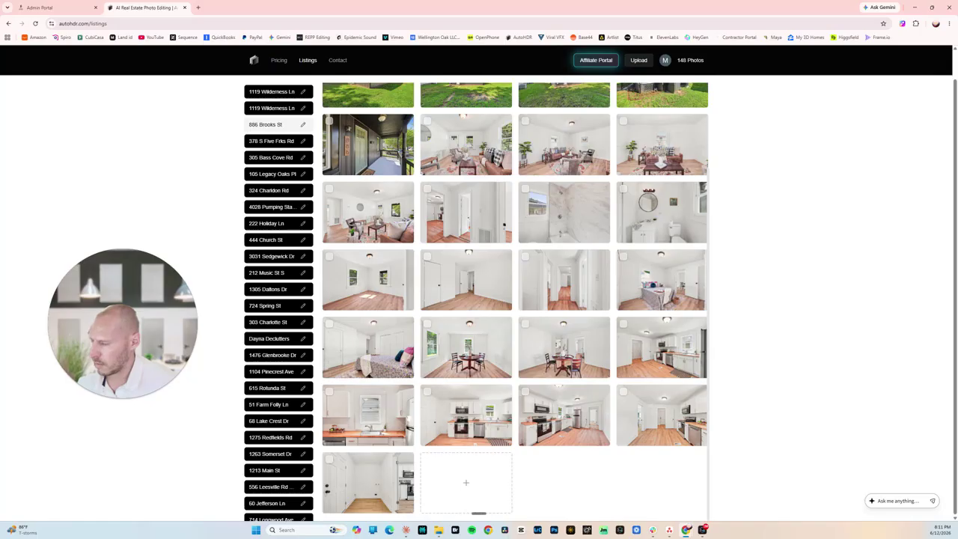
{"action": "scroll", "coordinate": [580, 369], "scroll_direction": "up", "scroll_amount": 1}
{"action": "scroll", "coordinate": [633, 321], "scroll_direction": "up", "scroll_amount": 2}
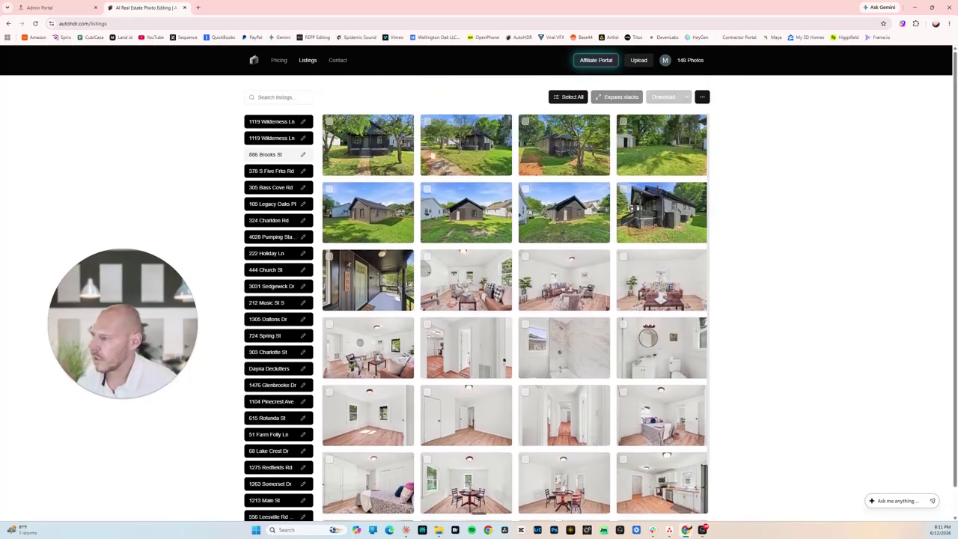
{"action": "left_click", "coordinate": [343, 155]}
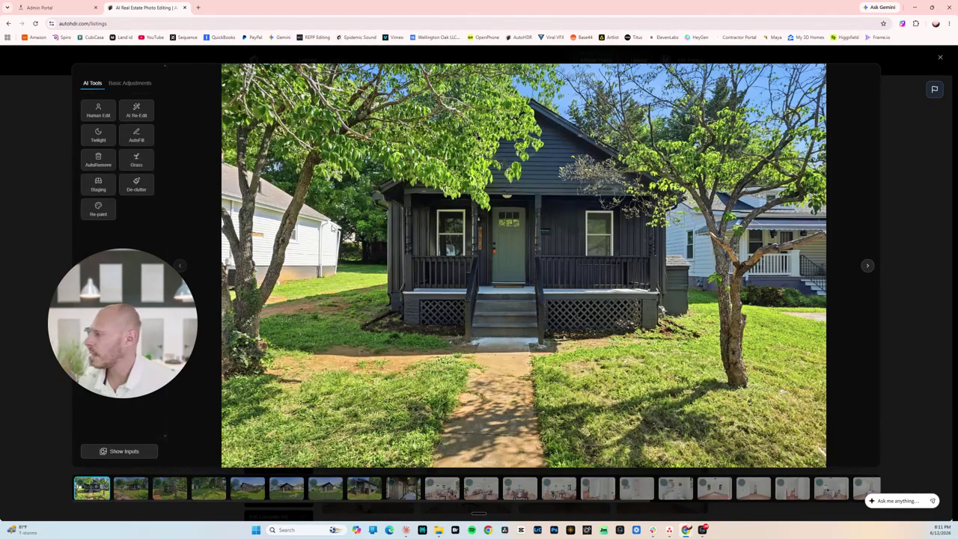
{"action": "left_click", "coordinate": [137, 160]}
{"action": "left_click", "coordinate": [512, 394]}
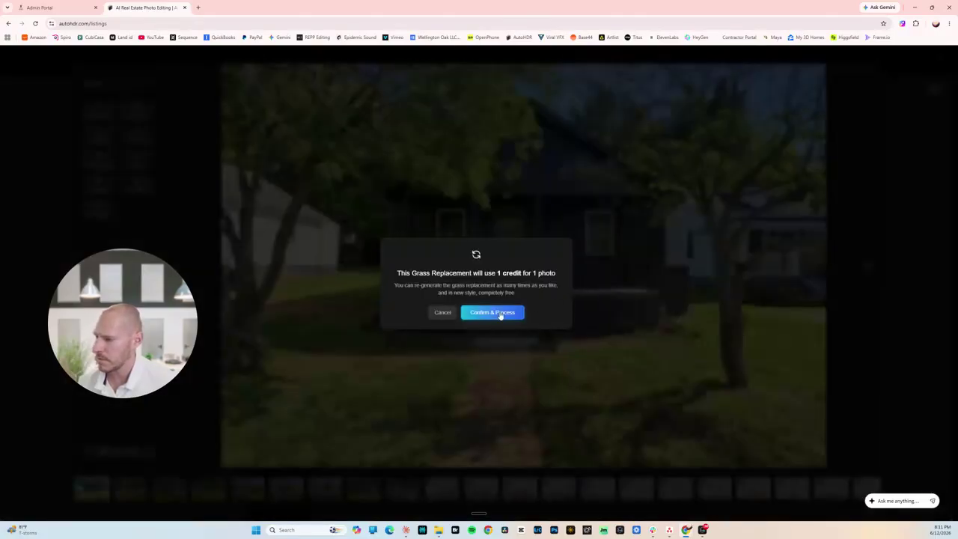
{"action": "left_click", "coordinate": [490, 312]}
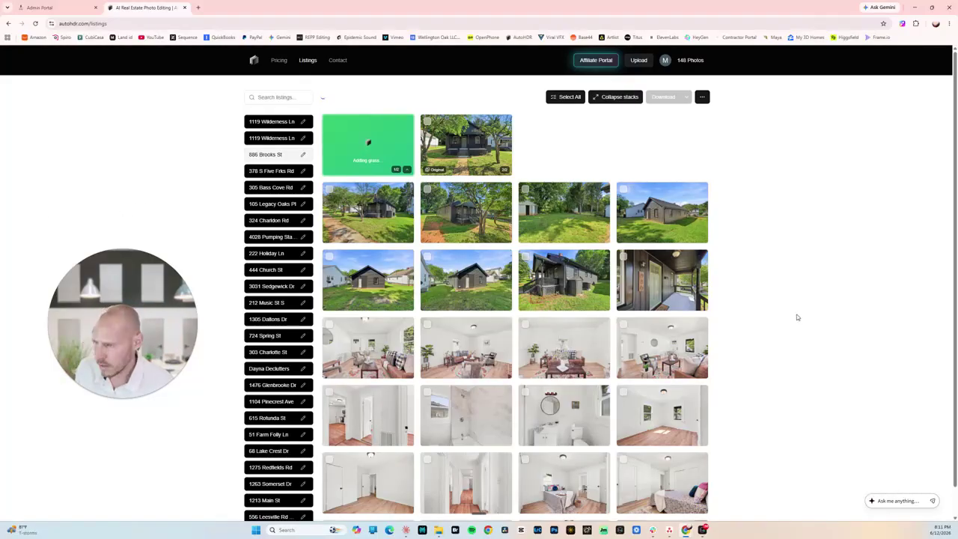
Apply Replace Grass to the second-row yard photo for another credit.
{"action": "left_click", "coordinate": [462, 220]}
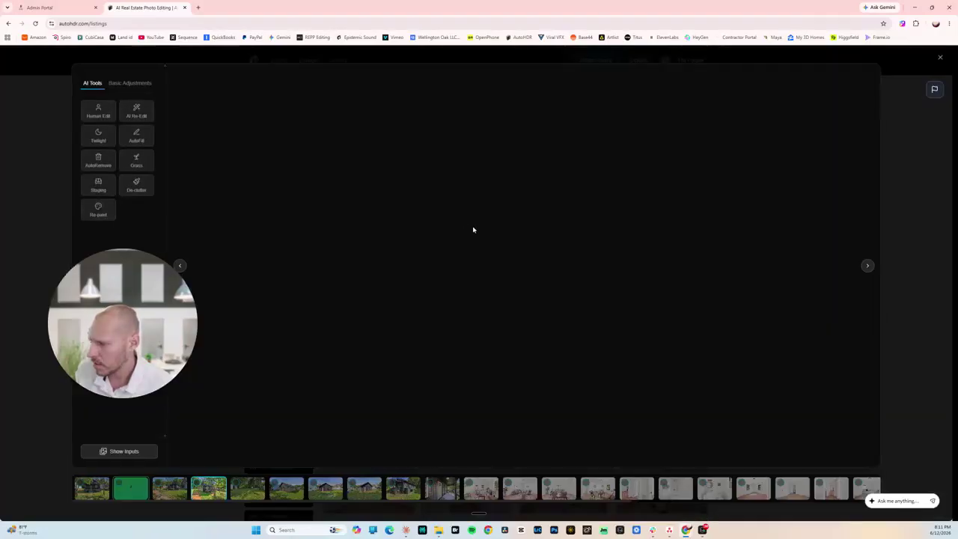
{"action": "left_click", "coordinate": [141, 160]}
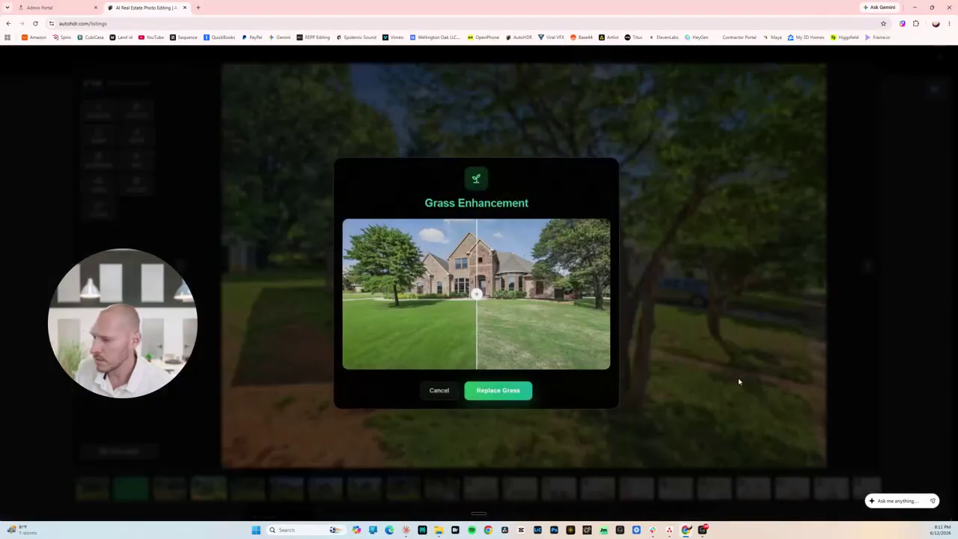
{"action": "left_click", "coordinate": [509, 391]}
{"action": "left_click", "coordinate": [493, 313]}
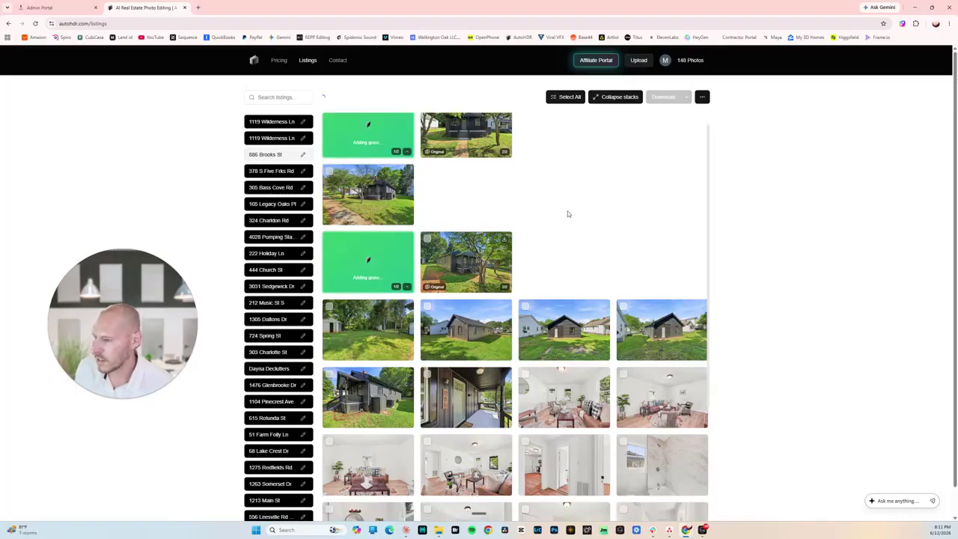
{"action": "scroll", "coordinate": [567, 212], "scroll_direction": "down", "scroll_amount": 1}
{"action": "scroll", "coordinate": [689, 287], "scroll_direction": "down", "scroll_amount": 1}
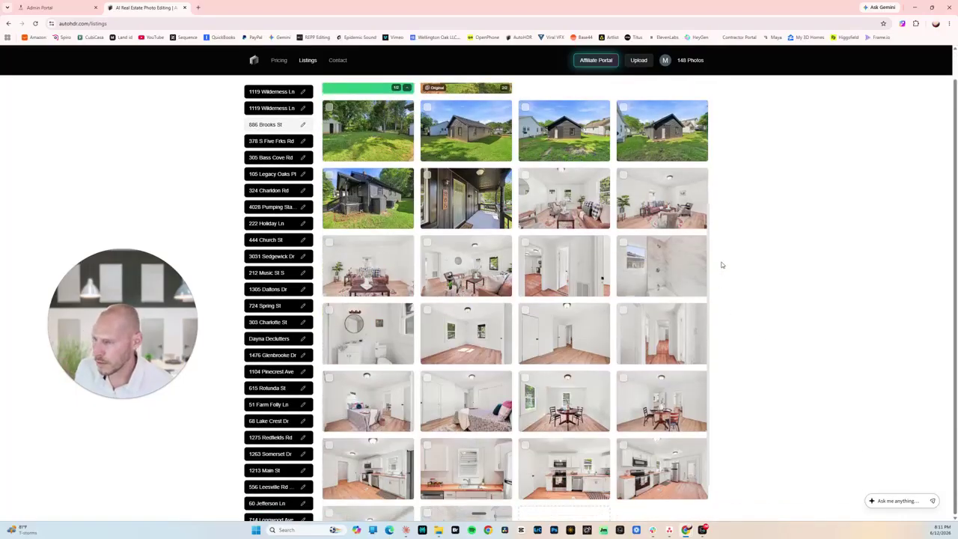
Inspect the hallway photo's three source brackets, then advance two photos to the vanity shot.
{"action": "scroll", "coordinate": [705, 223], "scroll_direction": "down", "scroll_amount": 1}
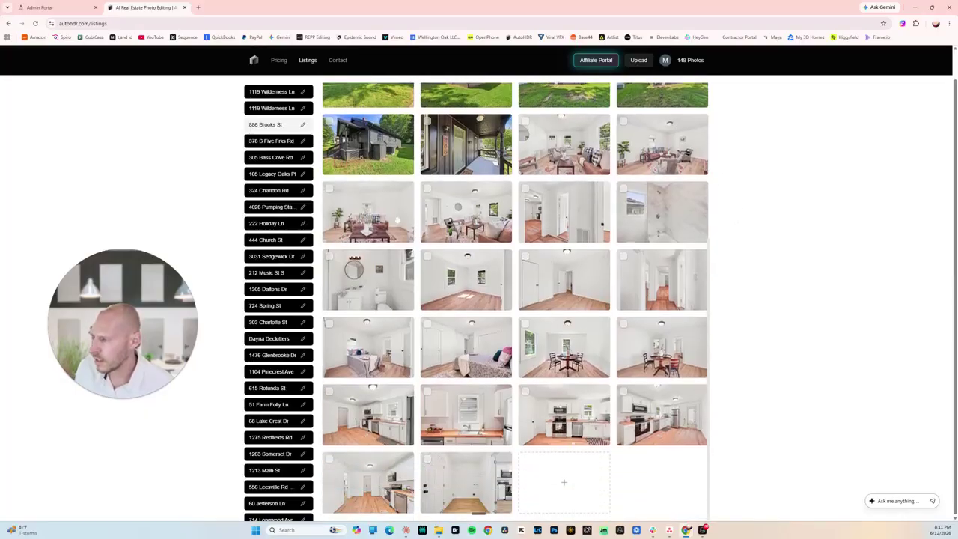
{"action": "left_click", "coordinate": [466, 210]}
{"action": "left_click", "coordinate": [867, 268]}
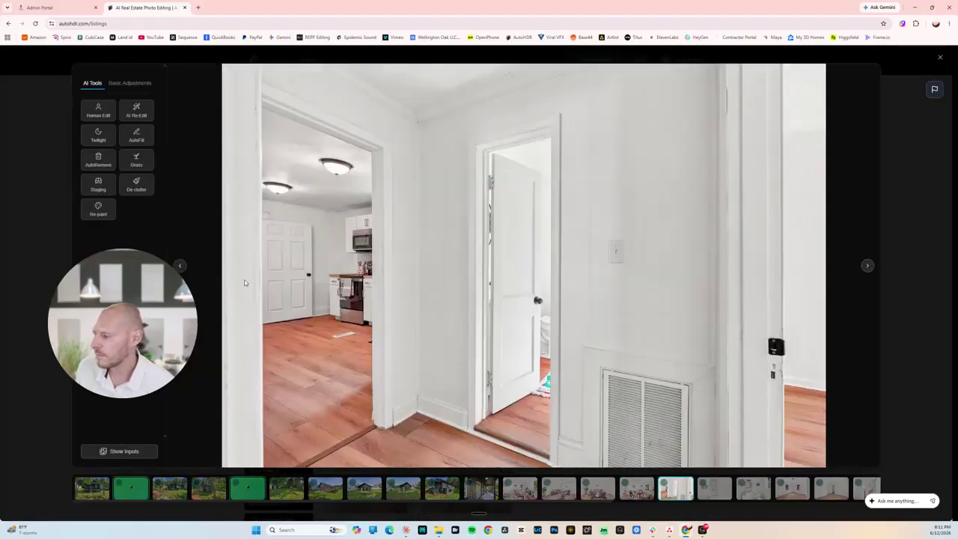
{"action": "left_click", "coordinate": [120, 452]}
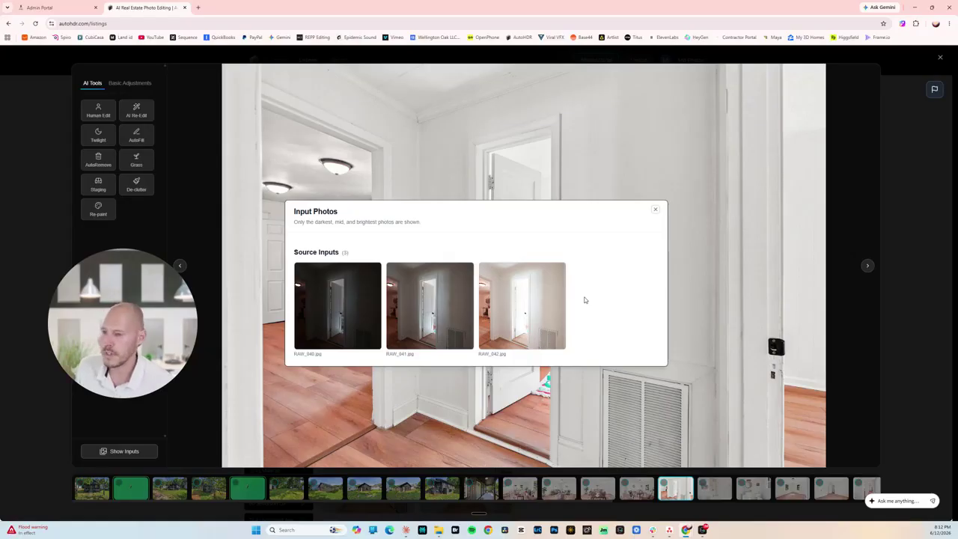
{"action": "left_click", "coordinate": [656, 210]}
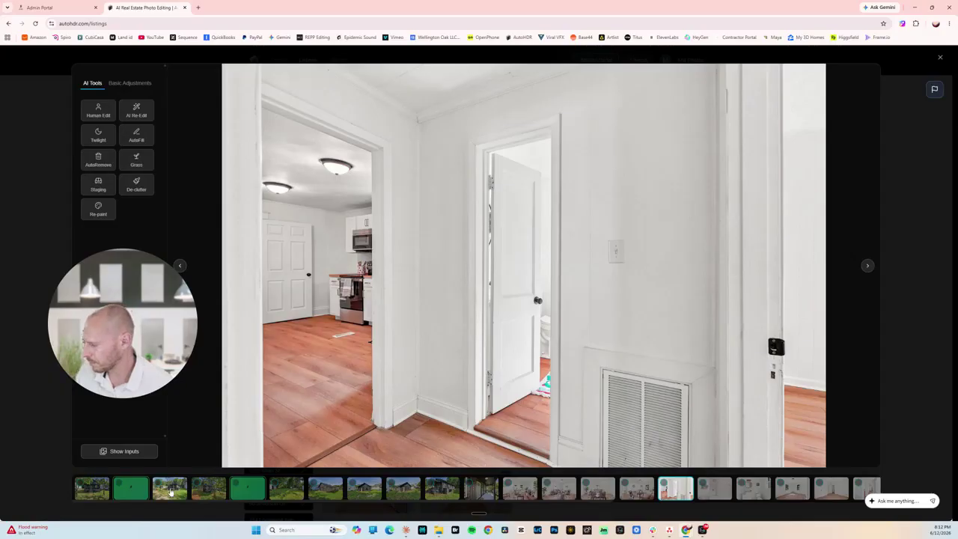
{"action": "left_click", "coordinate": [868, 266]}
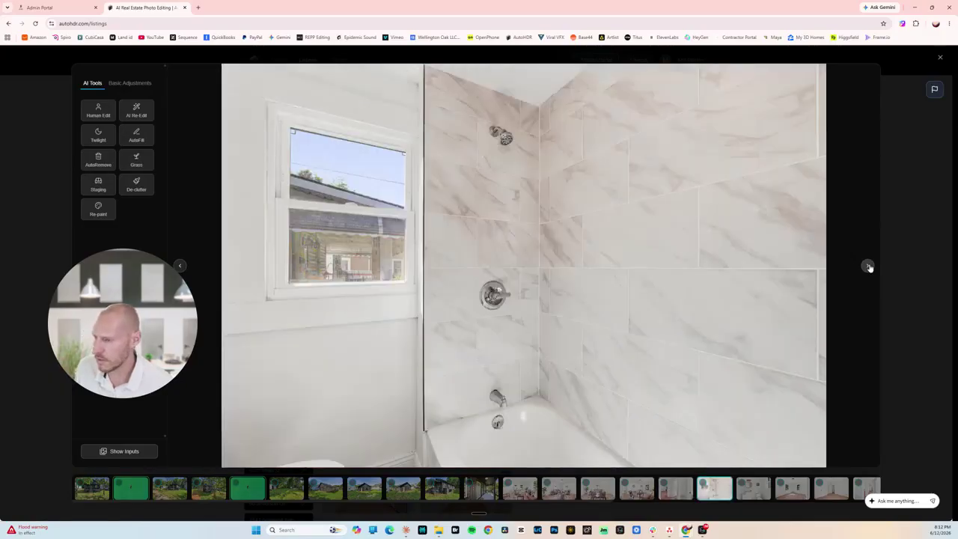
{"action": "left_click", "coordinate": [868, 266]}
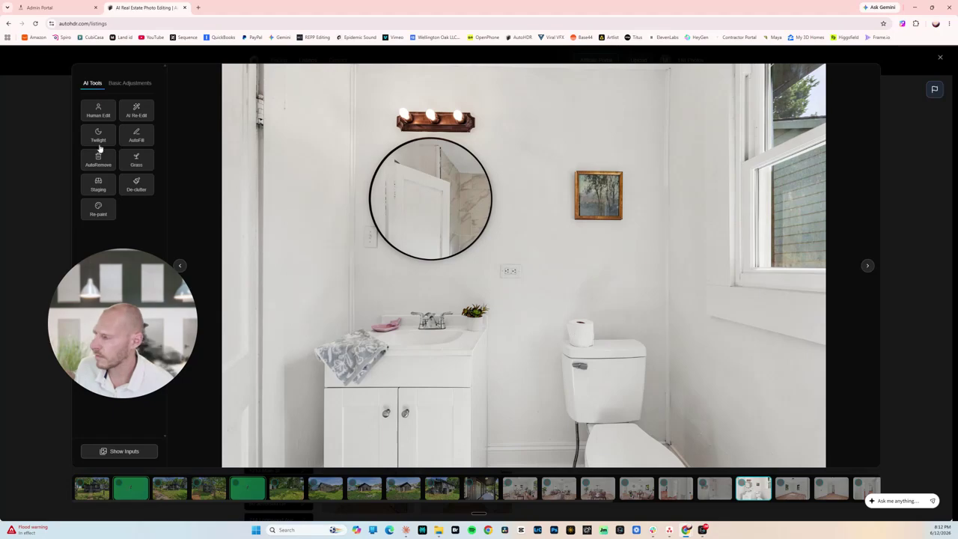
Remove the toilet-paper roll from the tank with a 60px AutoRemove brush.
{"action": "left_click", "coordinate": [96, 160]}
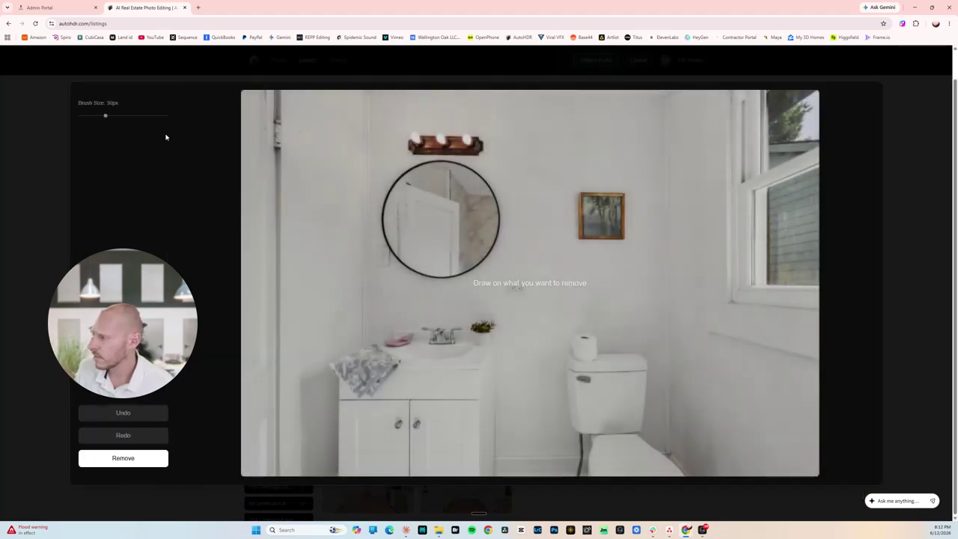
{"action": "left_click_drag", "start_coordinate": [106, 116], "coordinate": [139, 116]}
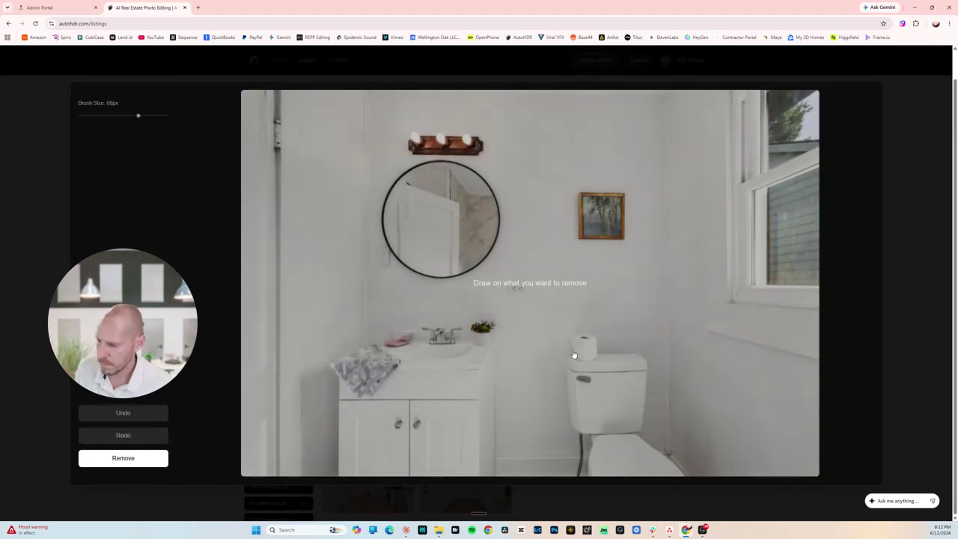
{"action": "mouse_move", "coordinate": [577, 354]}
{"action": "left_mouse_down"}
{"action": "mouse_move", "coordinate": [580, 334]}
{"action": "mouse_move", "coordinate": [596, 337]}
{"action": "mouse_move", "coordinate": [596, 362]}
{"action": "mouse_move", "coordinate": [580, 359]}
{"action": "mouse_move", "coordinate": [581, 343]}
{"action": "mouse_move", "coordinate": [586, 352]}
{"action": "left_mouse_up"}
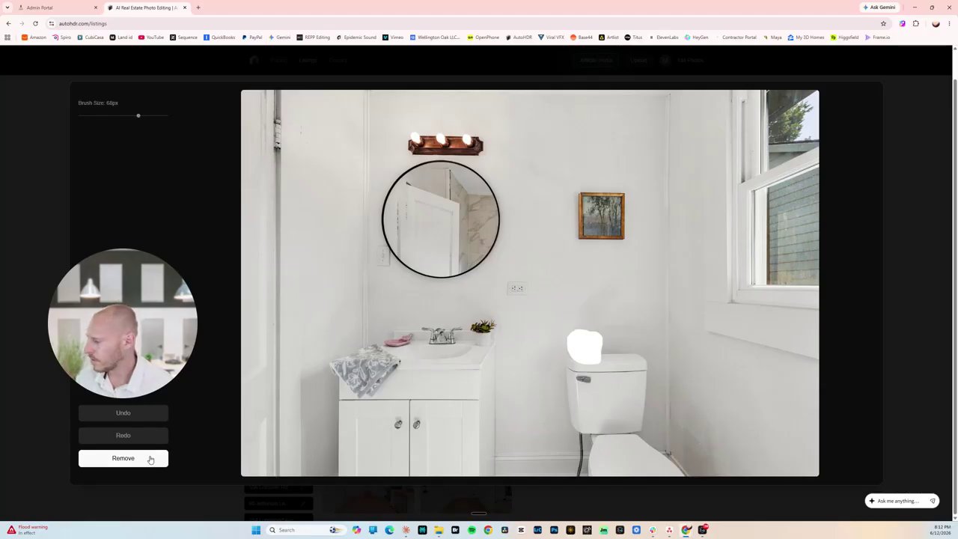
{"action": "left_click", "coordinate": [153, 457]}
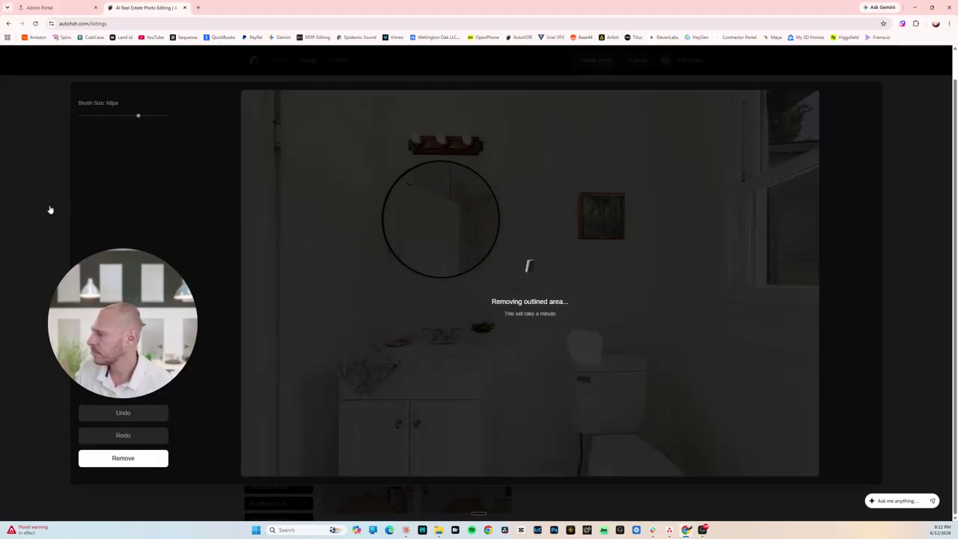
{"action": "left_click", "coordinate": [23, 215]}
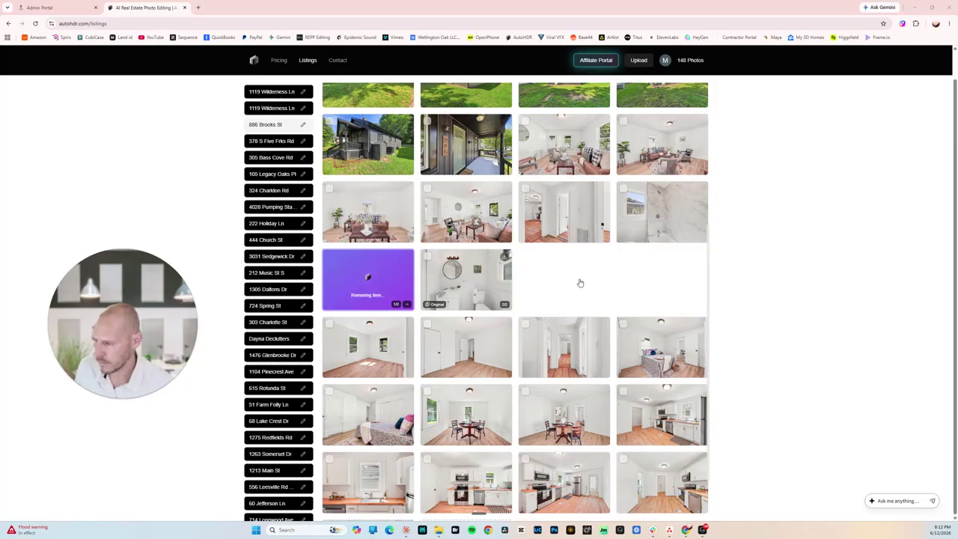
{"action": "scroll", "coordinate": [608, 284], "scroll_direction": "down", "scroll_amount": 1}
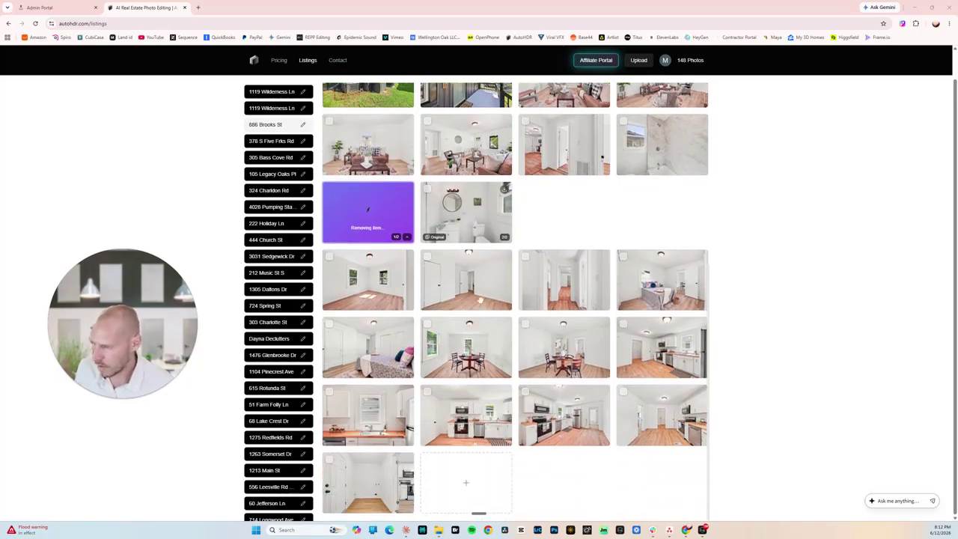
{"action": "left_click", "coordinate": [360, 287]}
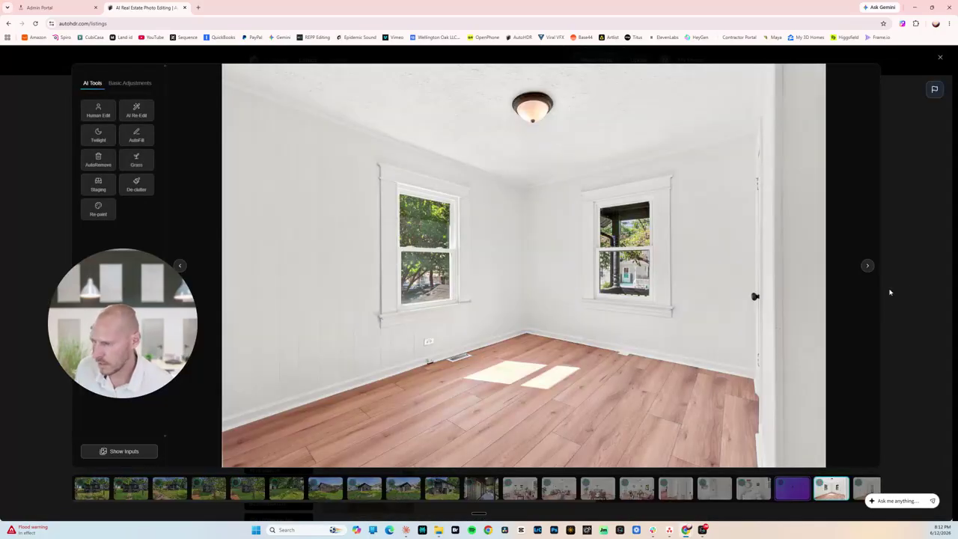
{"action": "left_click", "coordinate": [868, 268]}
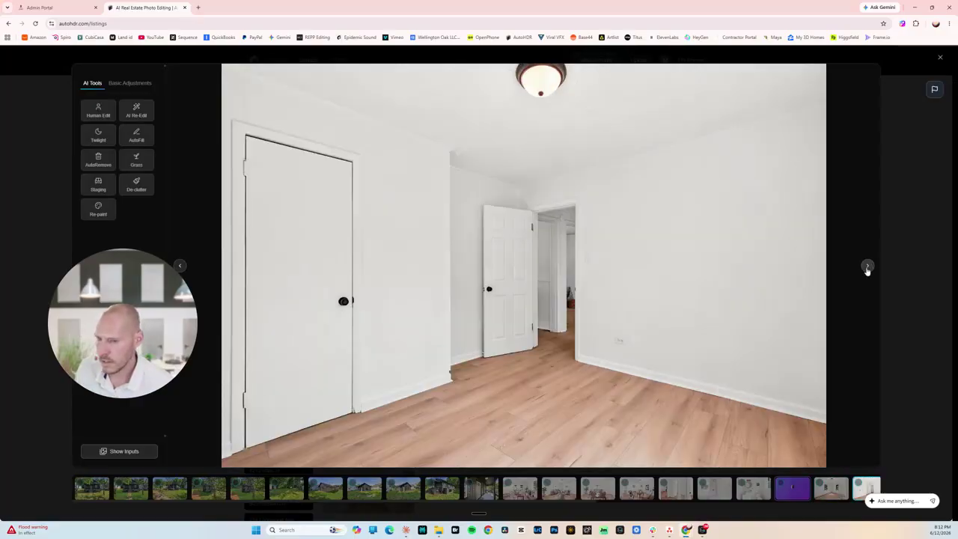
{"action": "left_click", "coordinate": [867, 268]}
{"action": "left_click", "coordinate": [867, 268]}
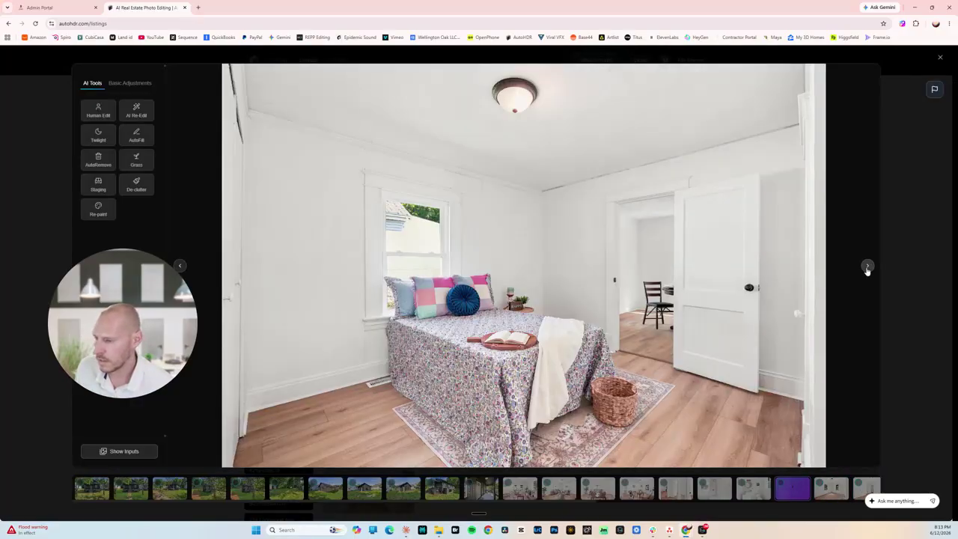
{"action": "left_click", "coordinate": [867, 268]}
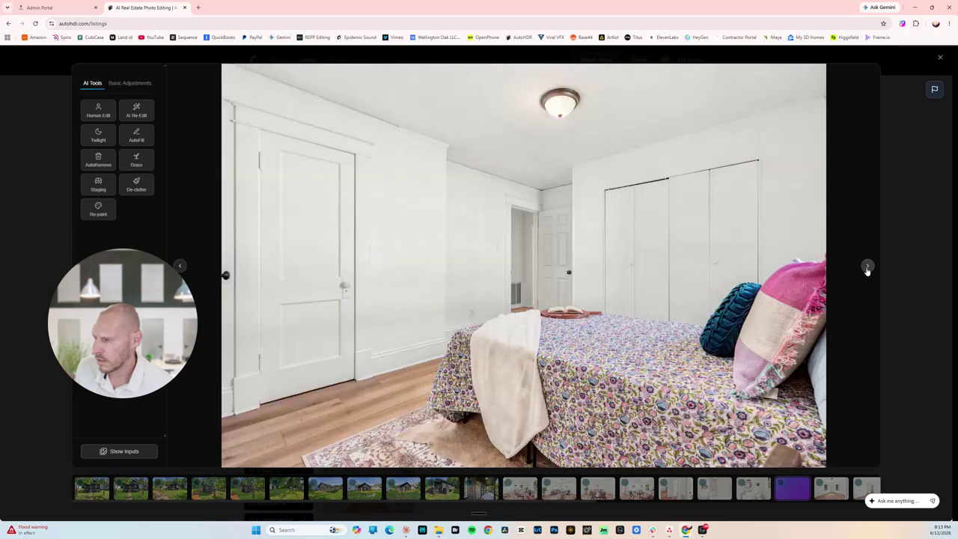
{"action": "left_click", "coordinate": [868, 268]}
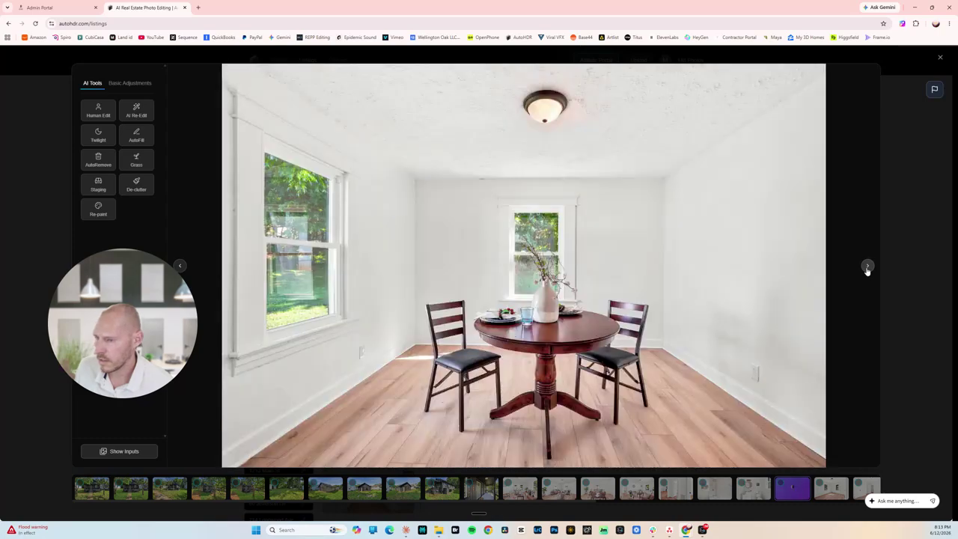
{"action": "left_click", "coordinate": [867, 268]}
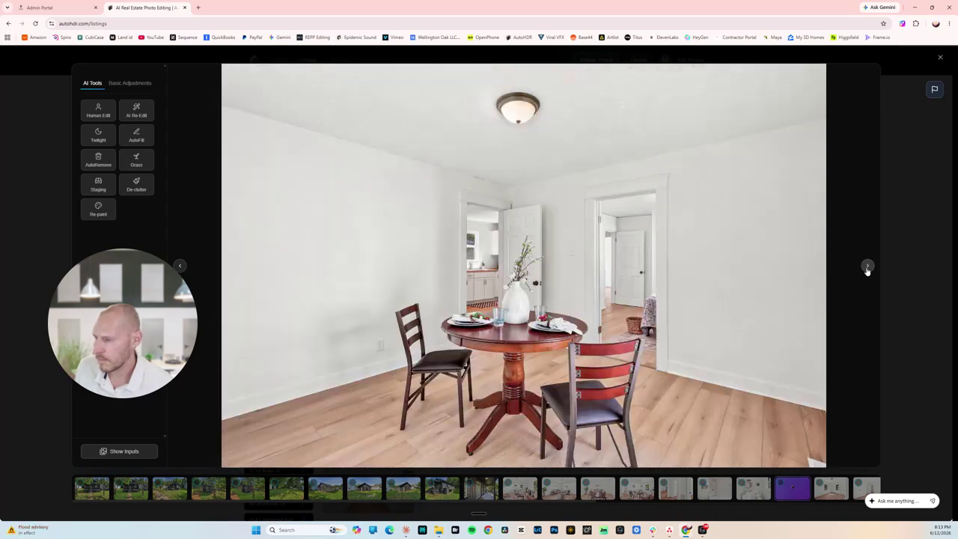
{"action": "left_click", "coordinate": [867, 268]}
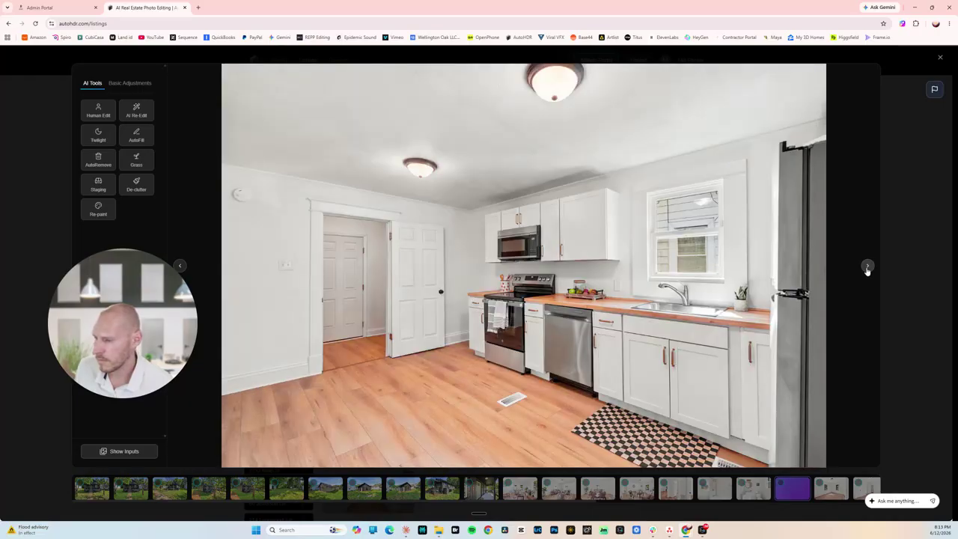
{"action": "left_click", "coordinate": [867, 268]}
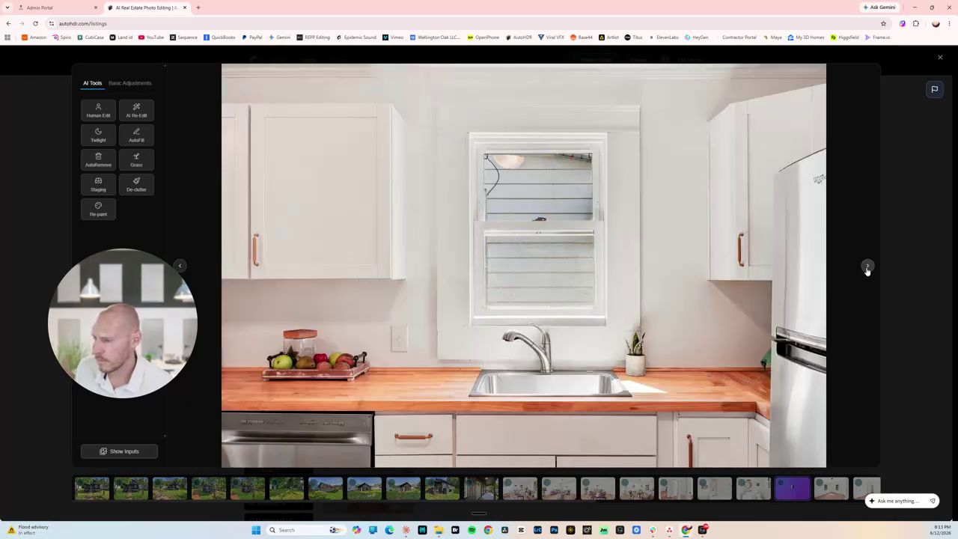
{"action": "left_click", "coordinate": [867, 268]}
{"action": "left_click", "coordinate": [868, 268]}
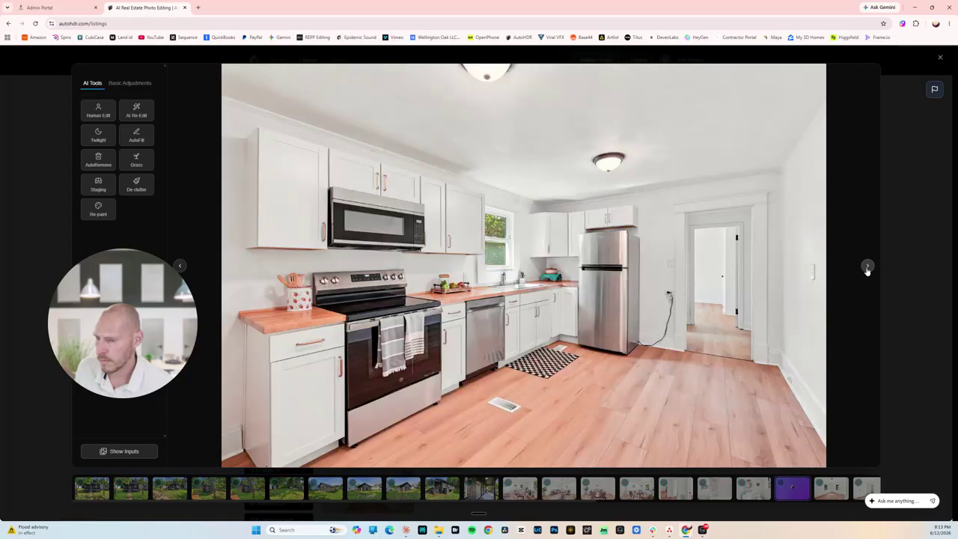
{"action": "left_click", "coordinate": [867, 268]}
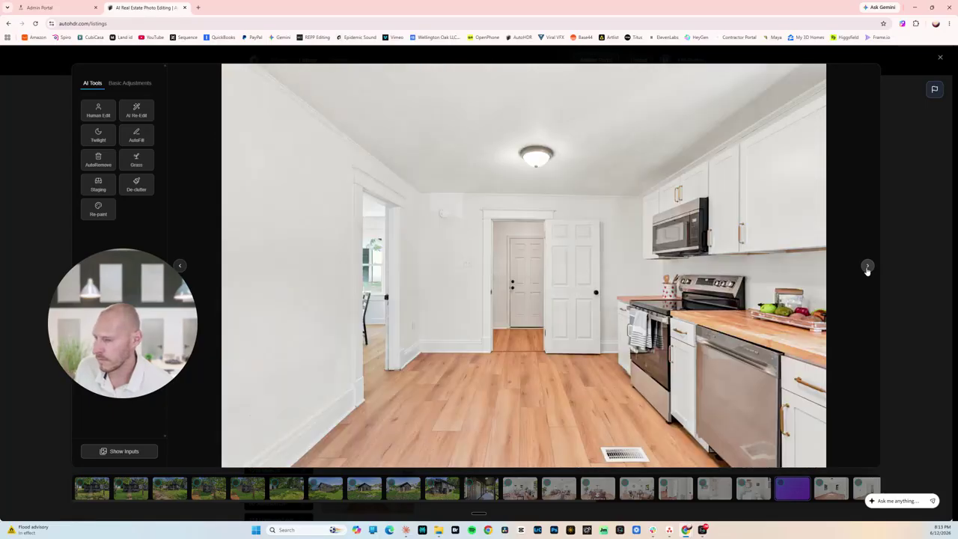
{"action": "left_click", "coordinate": [867, 268]}
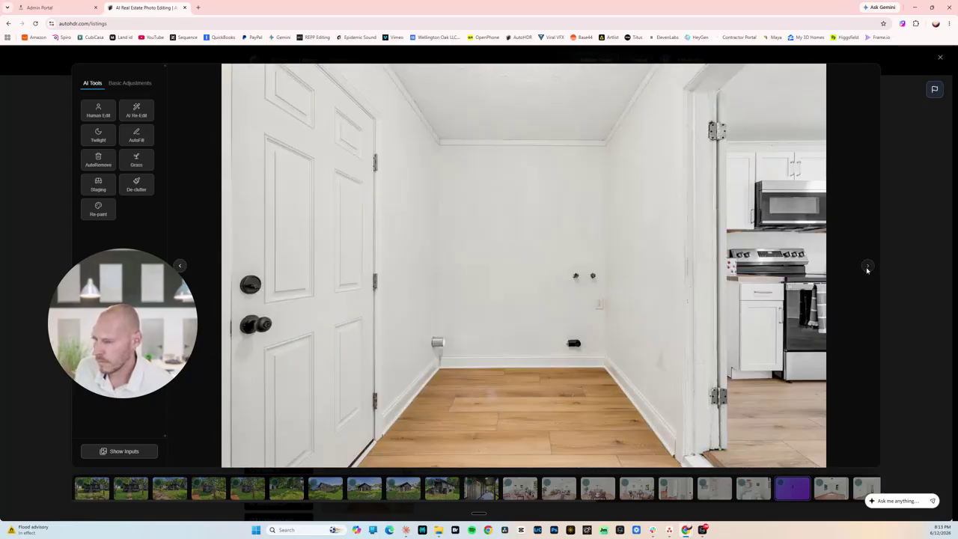
Close the viewer and check the finished Grass versions of both front exterior photos.
{"action": "key", "text": "Escape"}
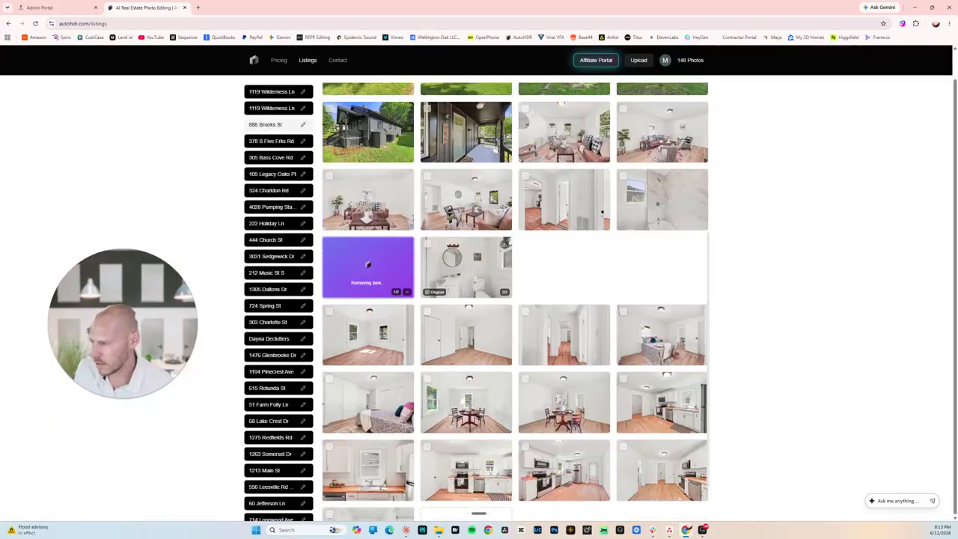
{"action": "scroll", "coordinate": [867, 270], "scroll_direction": "up", "scroll_amount": 5}
{"action": "scroll", "coordinate": [577, 251], "scroll_direction": "up", "scroll_amount": 1}
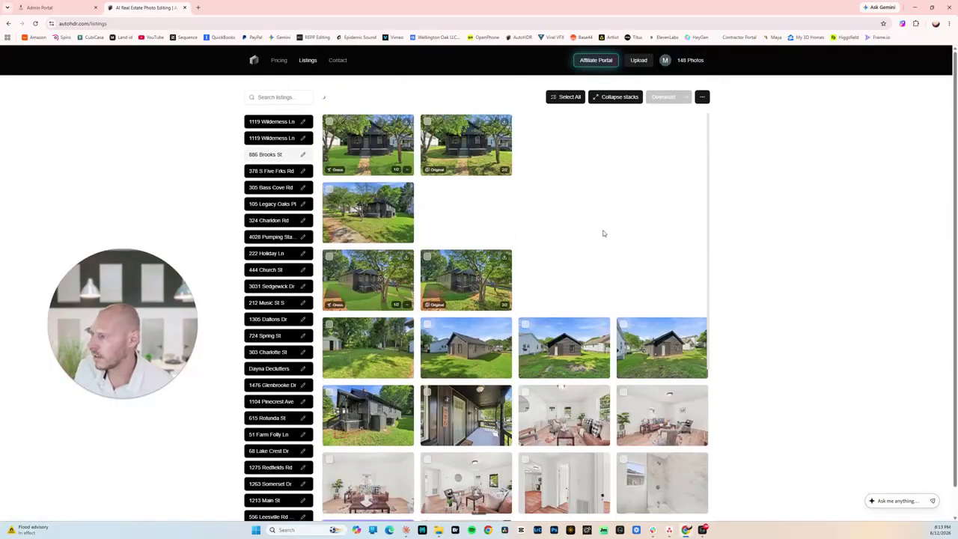
{"action": "left_click", "coordinate": [380, 156]}
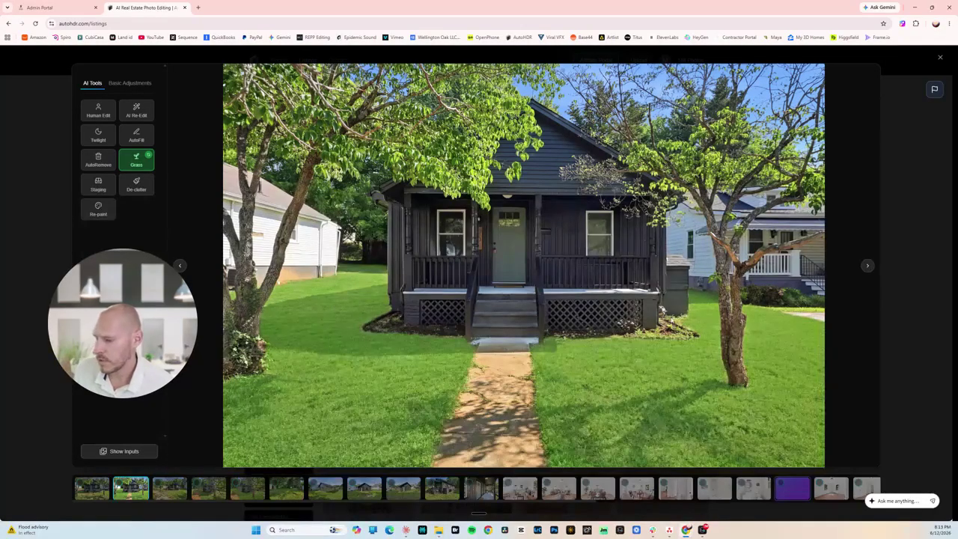
{"action": "left_click", "coordinate": [898, 309]}
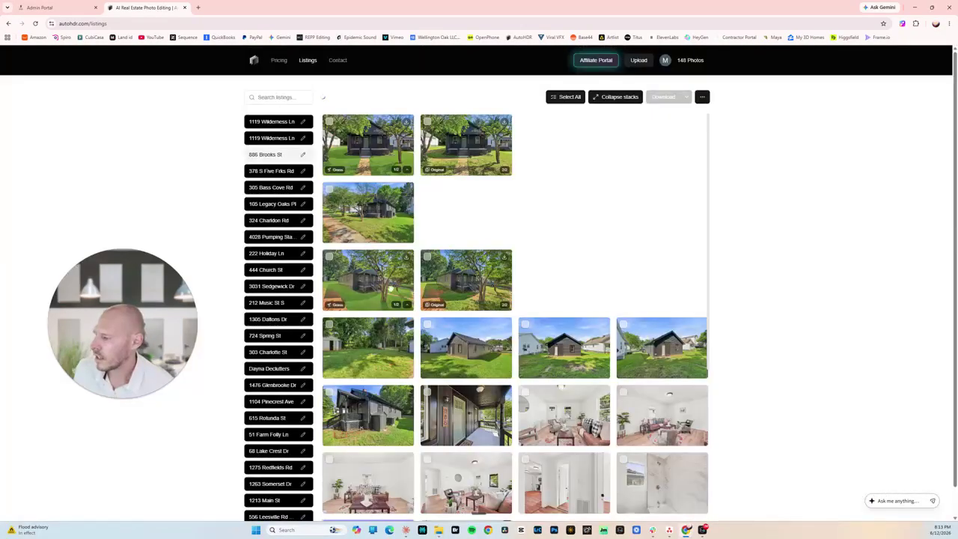
{"action": "left_click", "coordinate": [351, 291]}
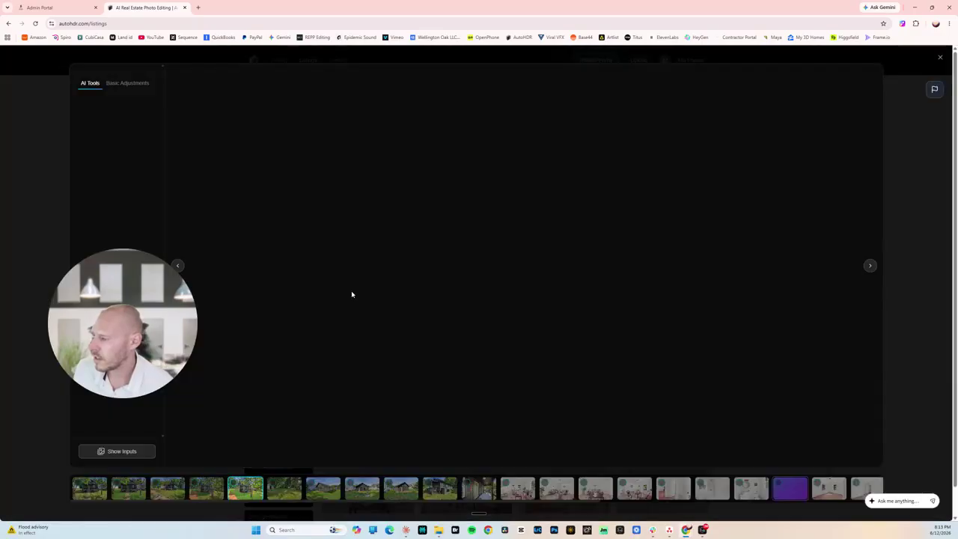
{"action": "left_click", "coordinate": [904, 260]}
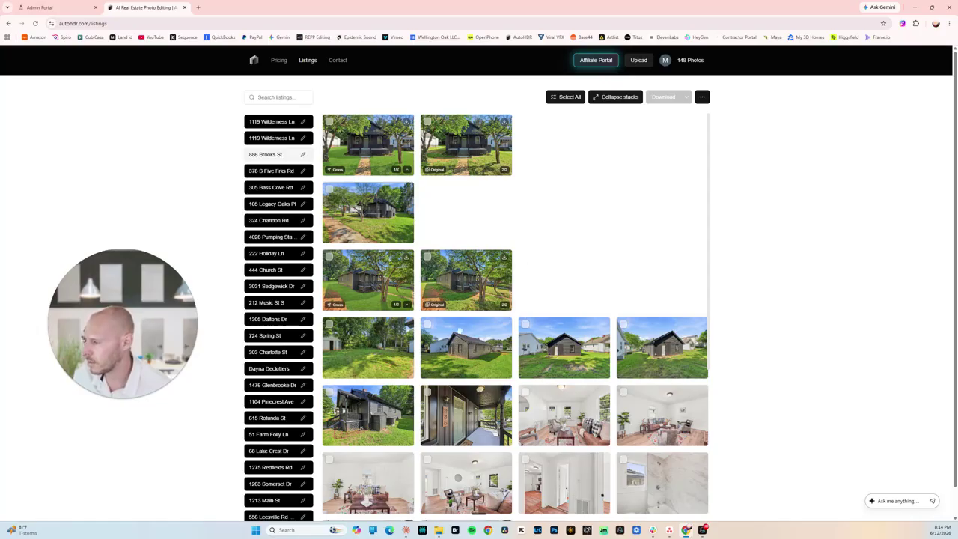
{"action": "left_click", "coordinate": [353, 285]}
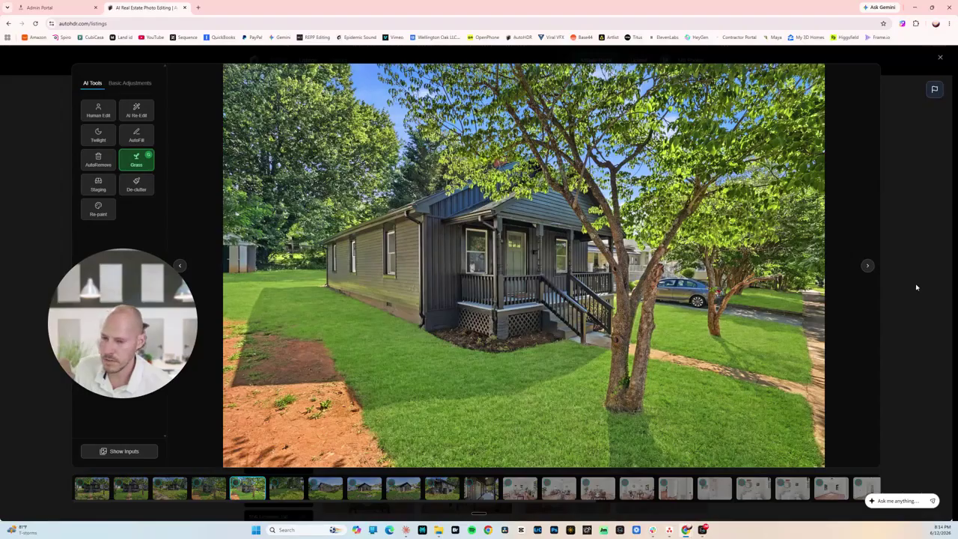
{"action": "left_click", "coordinate": [148, 156]}
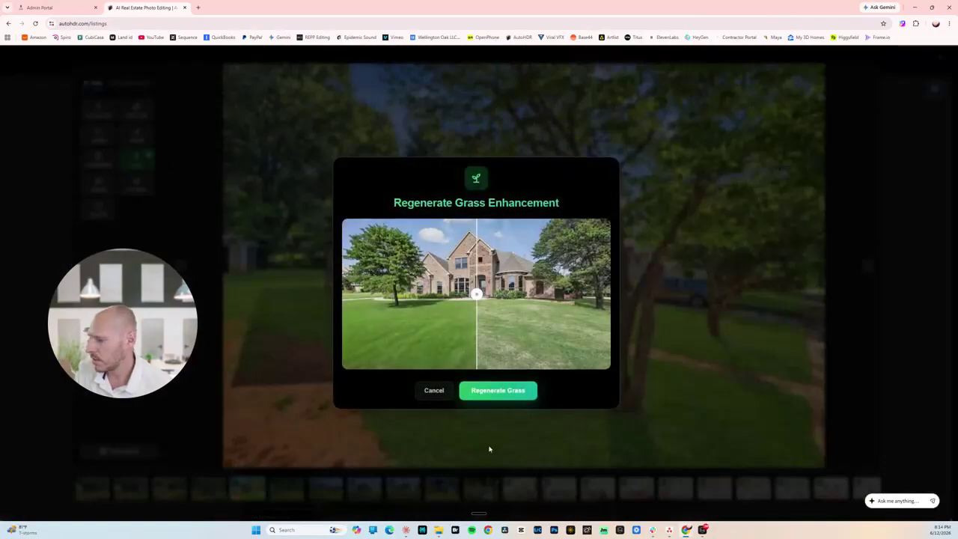
{"action": "left_click", "coordinate": [523, 391]}
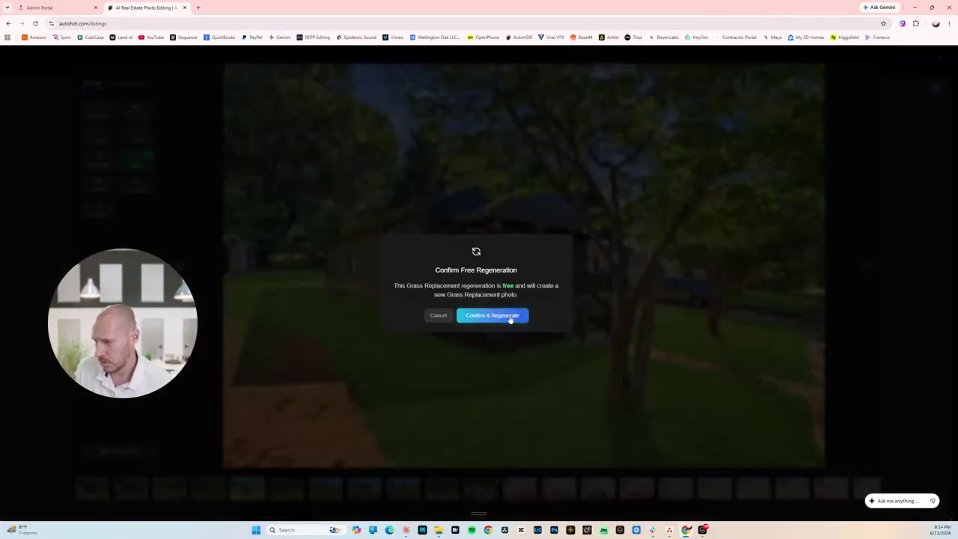
{"action": "left_click", "coordinate": [511, 317]}
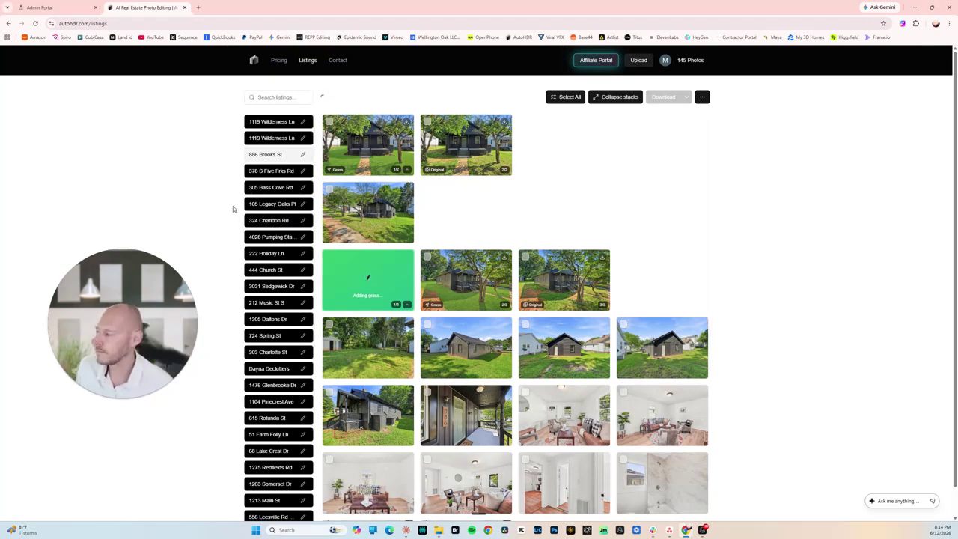
{"action": "left_click", "coordinate": [662, 483]}
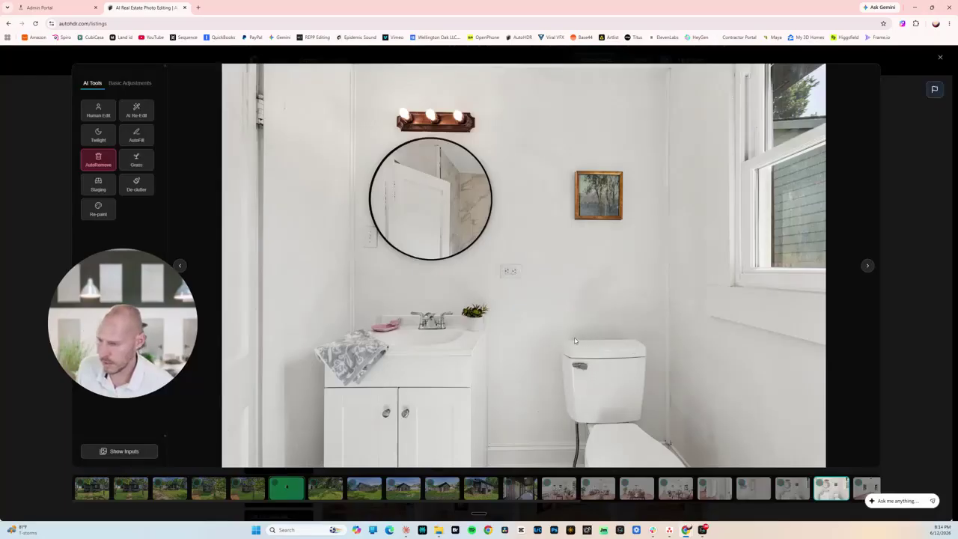
{"action": "left_click", "coordinate": [904, 215]}
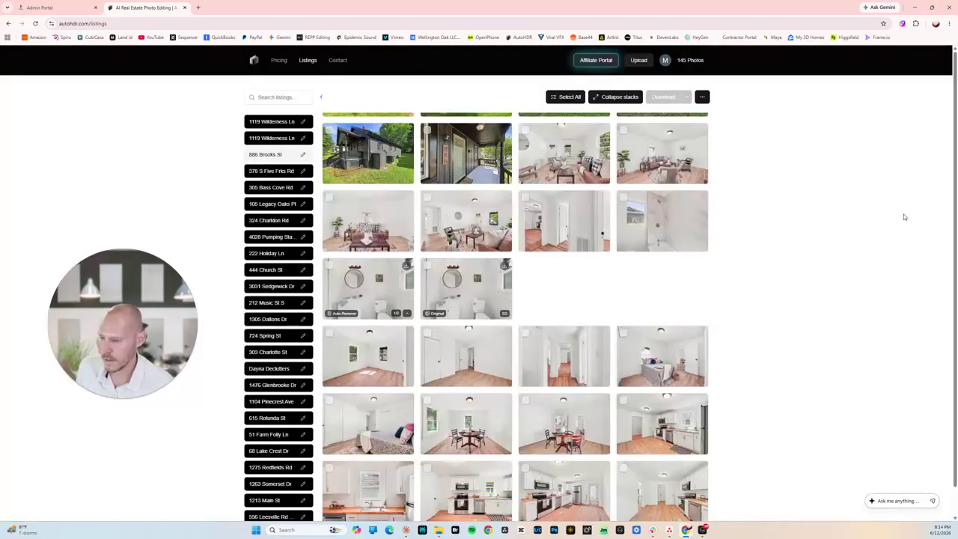
{"action": "scroll", "coordinate": [495, 358], "scroll_direction": "down", "scroll_amount": 1}
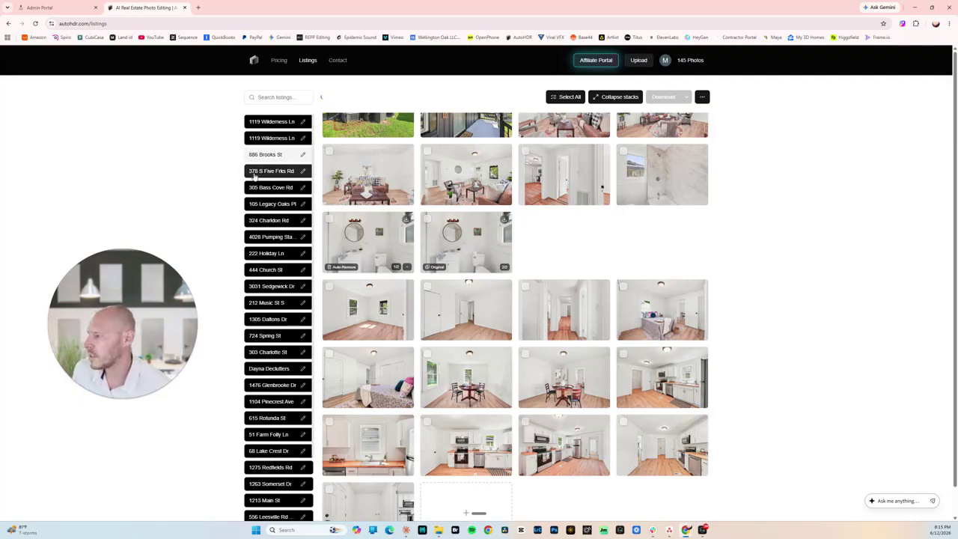
{"action": "left_click", "coordinate": [255, 172]}
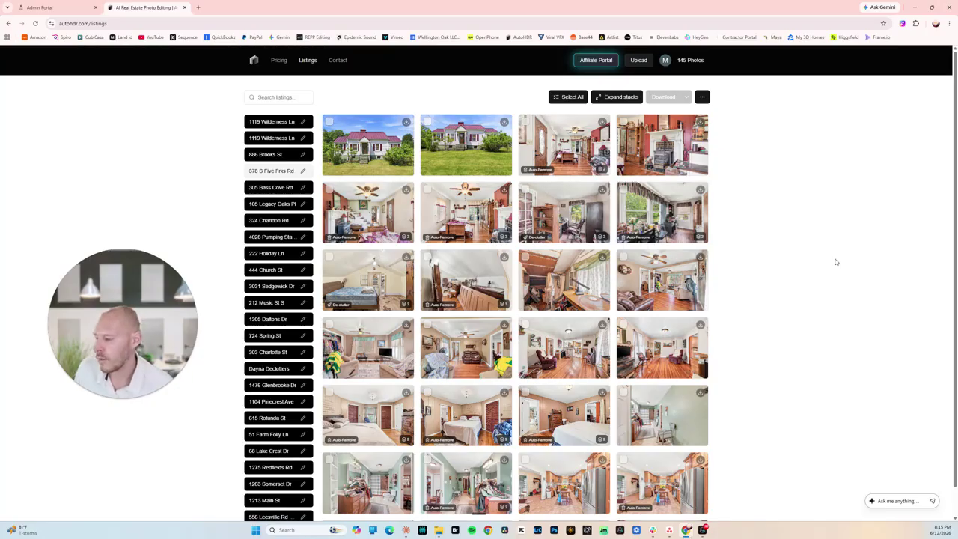
{"action": "scroll", "coordinate": [416, 360], "scroll_direction": "down", "scroll_amount": 1}
{"action": "scroll", "coordinate": [416, 360], "scroll_direction": "down", "scroll_amount": 3}
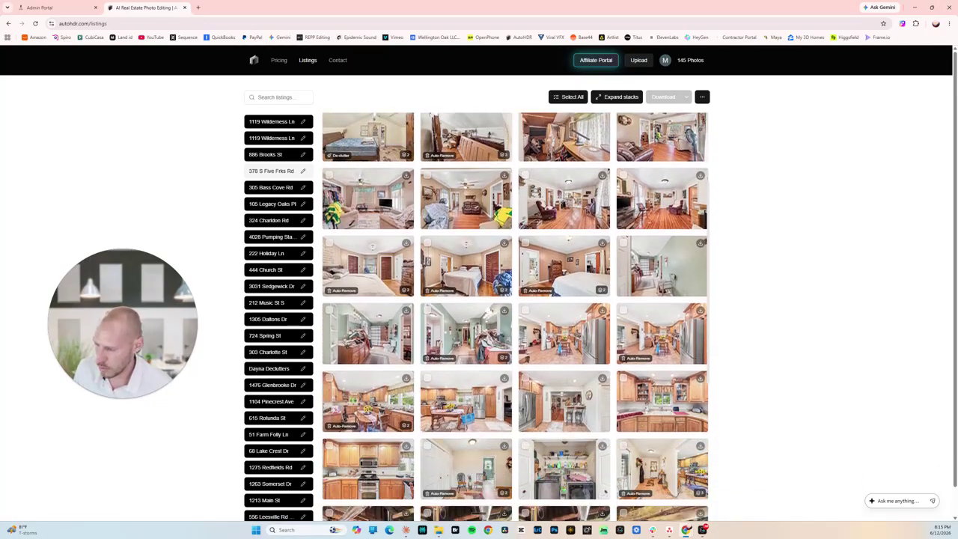
{"action": "scroll", "coordinate": [515, 315], "scroll_direction": "down", "scroll_amount": 2}
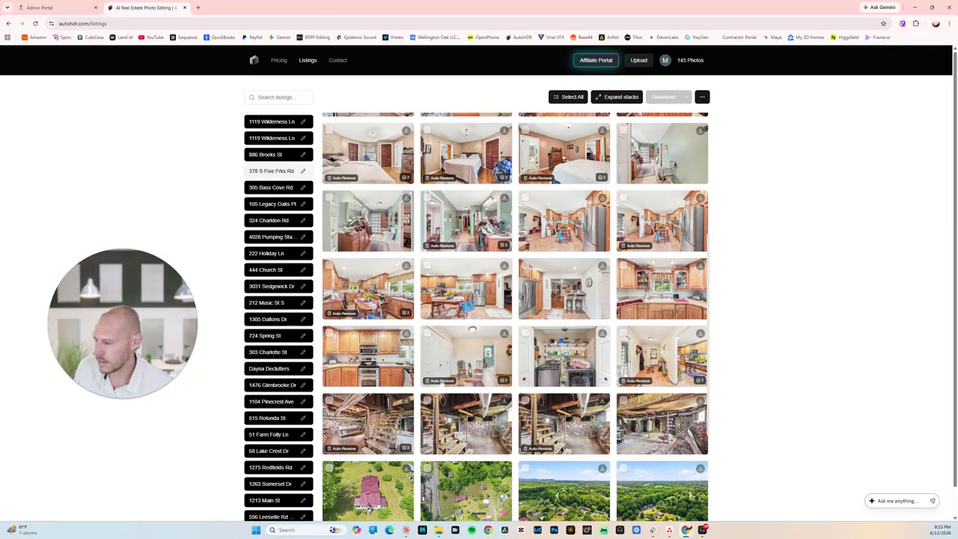
{"action": "scroll", "coordinate": [515, 316], "scroll_direction": "up", "scroll_amount": 1}
{"action": "scroll", "coordinate": [516, 226], "scroll_direction": "up", "scroll_amount": 1}
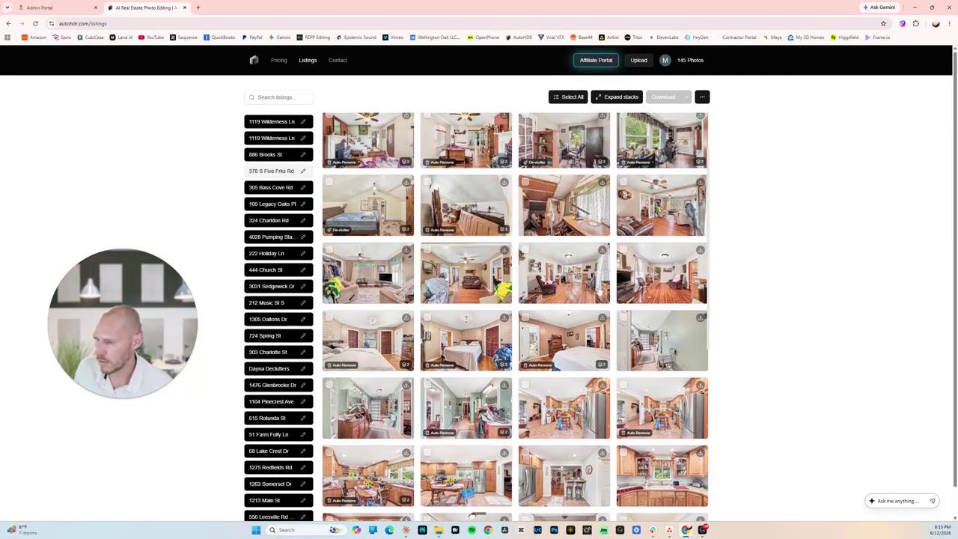
{"action": "scroll", "coordinate": [516, 226], "scroll_direction": "up", "scroll_amount": 1}
{"action": "scroll", "coordinate": [515, 226], "scroll_direction": "down", "scroll_amount": 1}
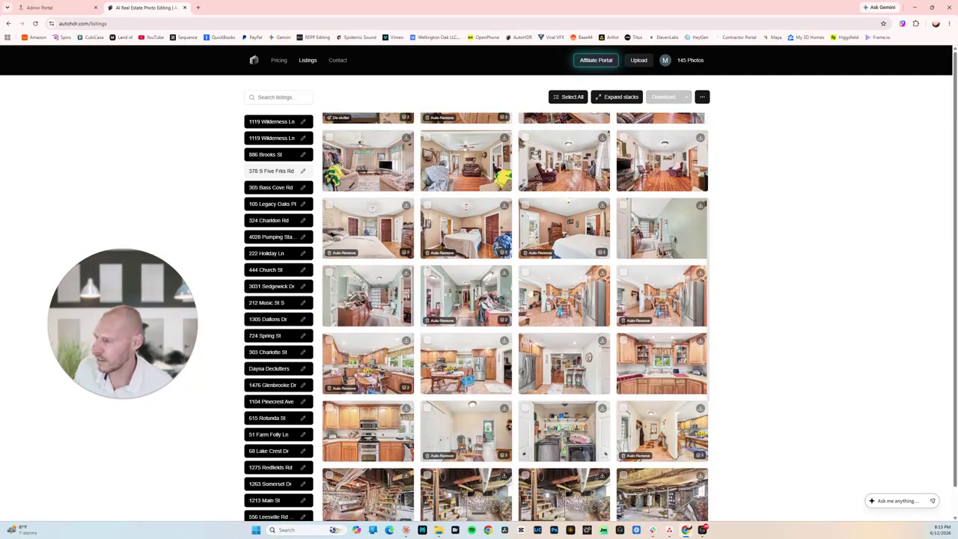
{"action": "scroll", "coordinate": [515, 226], "scroll_direction": "down", "scroll_amount": 1}
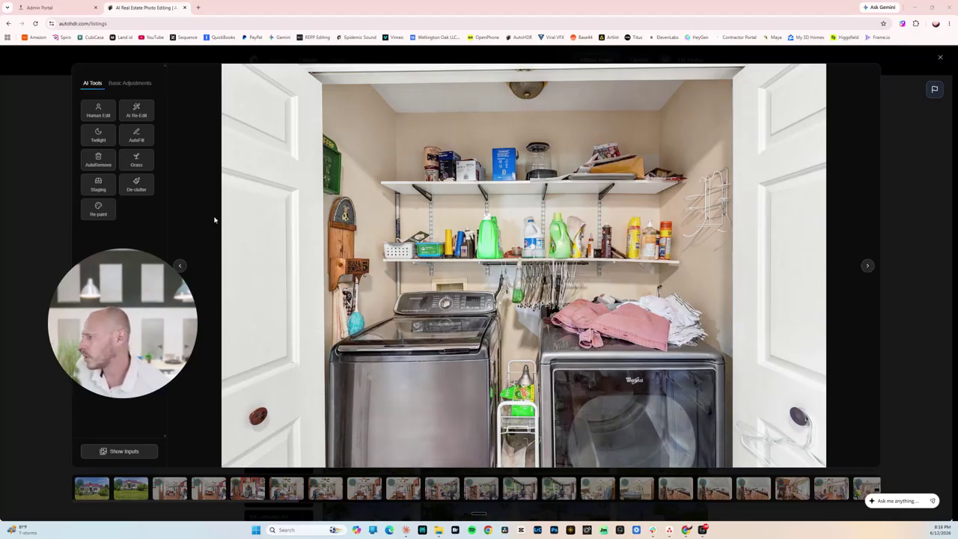
Declutter the laundry closet photo, accepting the 1-credit charge.
{"action": "left_click", "coordinate": [137, 187]}
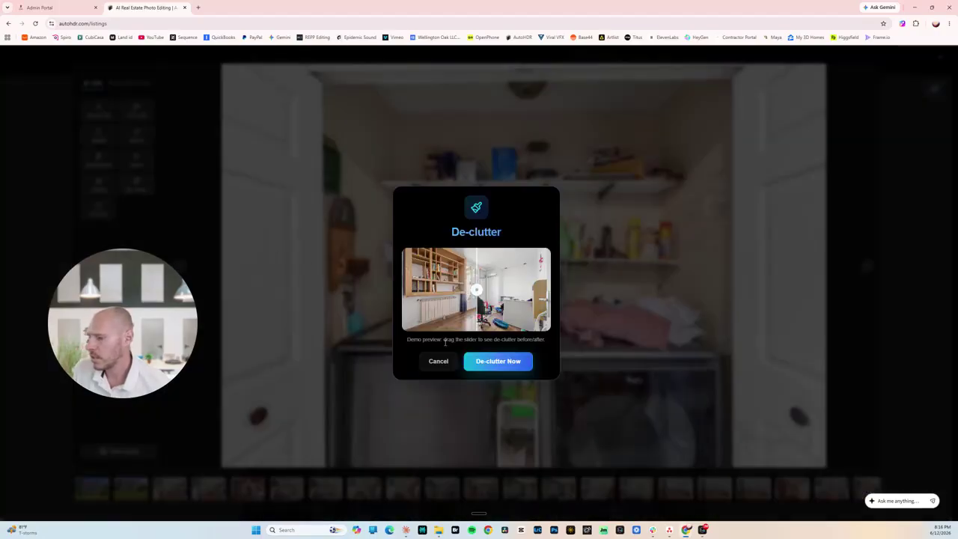
{"action": "left_click", "coordinate": [498, 361]}
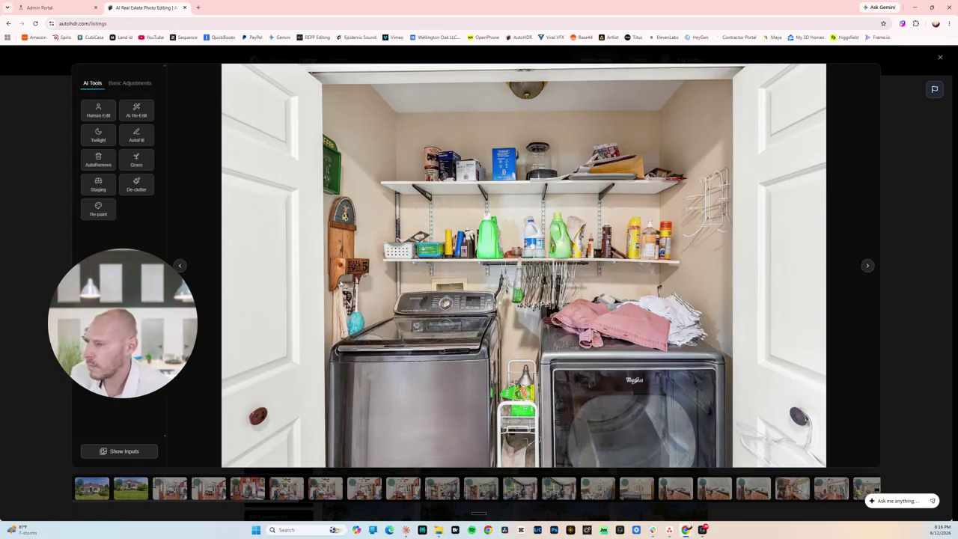
{"action": "left_click", "coordinate": [132, 184]}
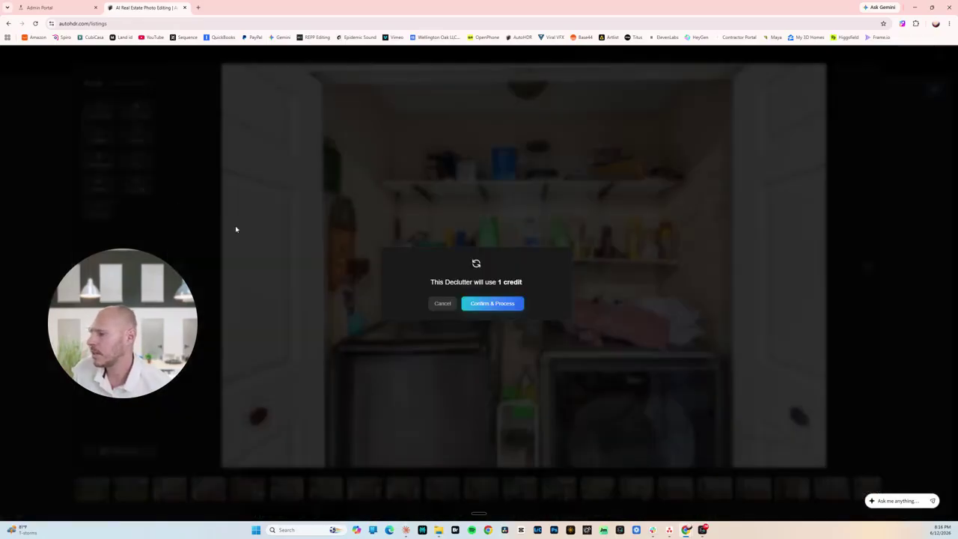
{"action": "left_click", "coordinate": [495, 304]}
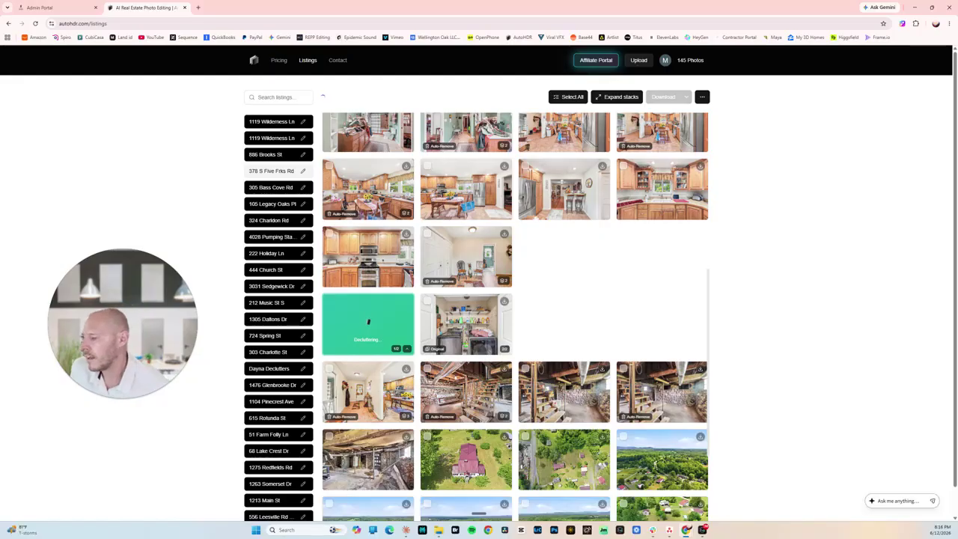
{"action": "scroll", "coordinate": [576, 325], "scroll_direction": "down", "scroll_amount": 3}
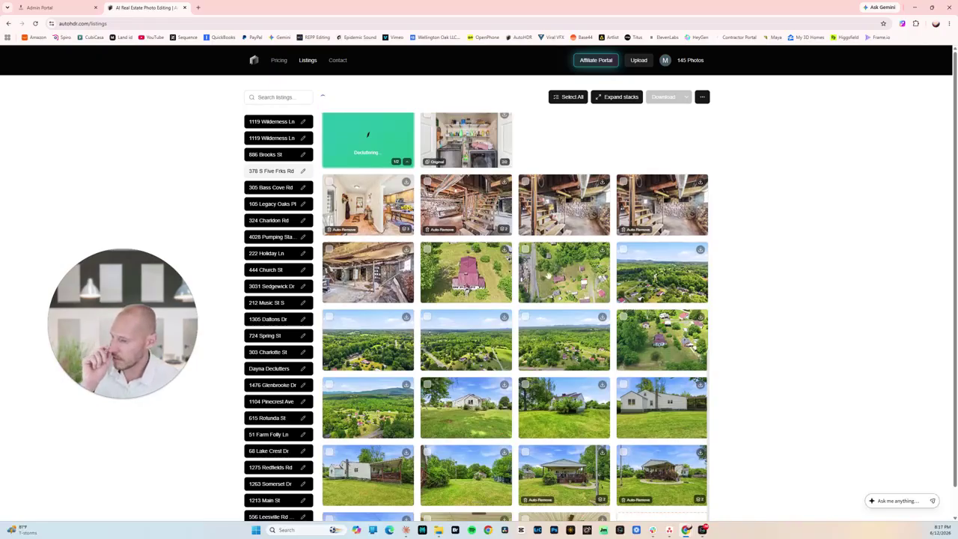
Draw a closed five-corner yellow lot-line outline around the property on the overhead aerial and apply it.
{"action": "left_click", "coordinate": [548, 275]}
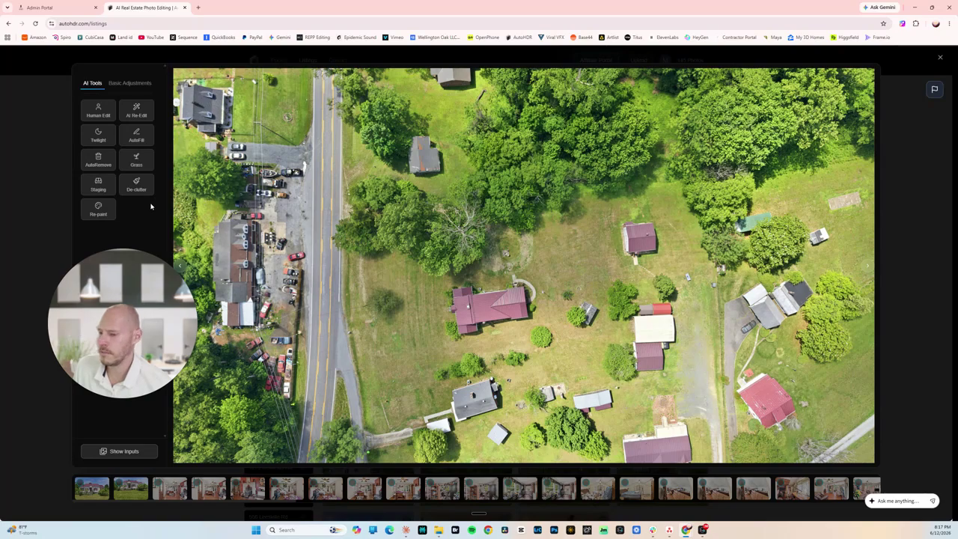
{"action": "left_click", "coordinate": [127, 84]}
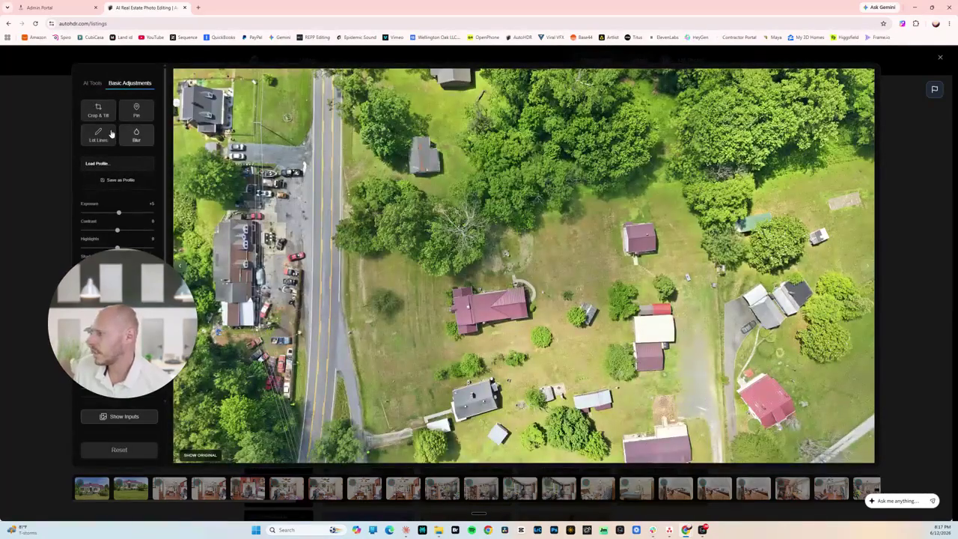
{"action": "left_click", "coordinate": [98, 135]}
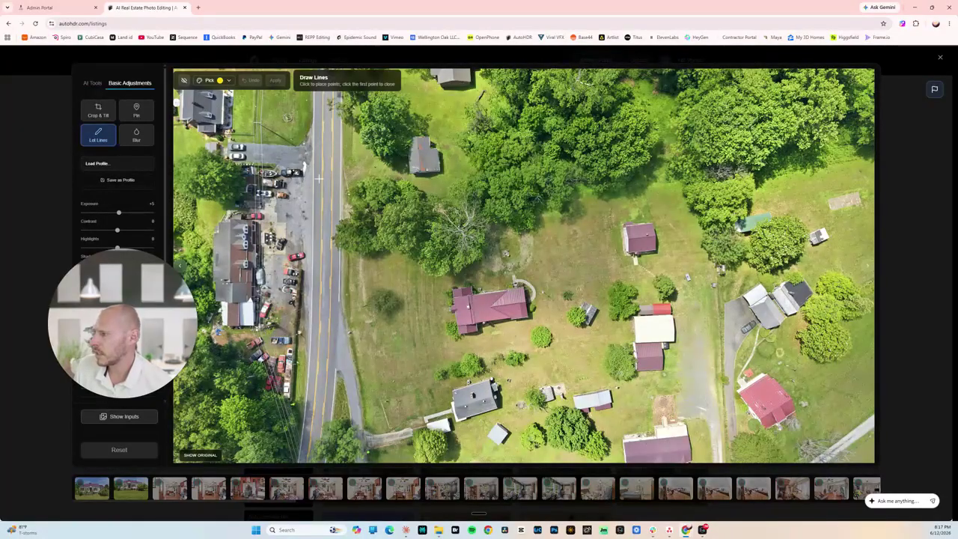
{"action": "left_click", "coordinate": [357, 372]}
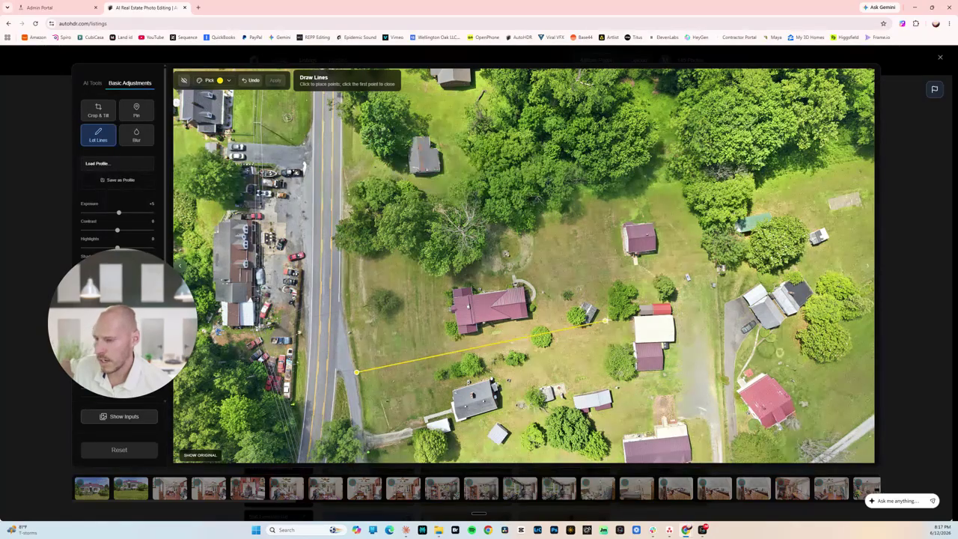
{"action": "left_click", "coordinate": [606, 329]}
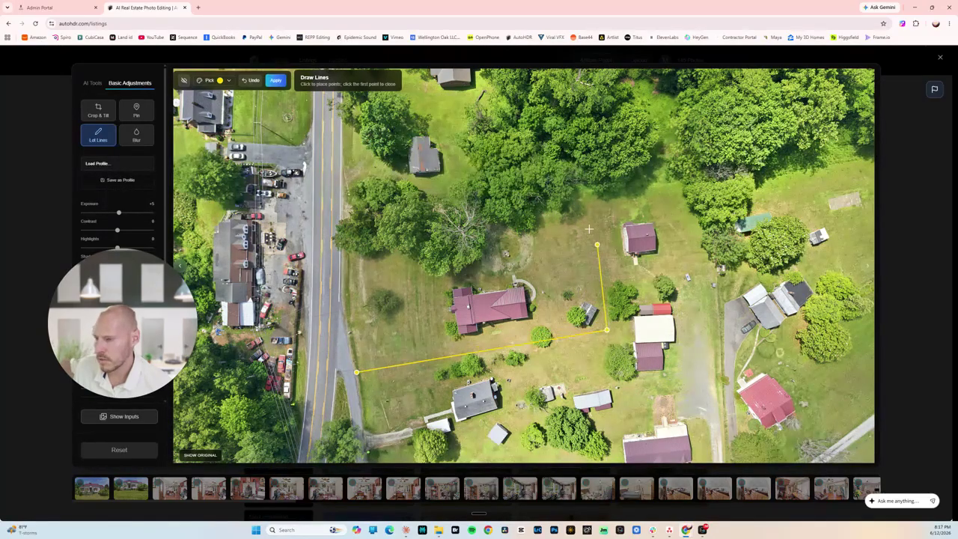
{"action": "left_click", "coordinate": [578, 185]}
{"action": "left_click", "coordinate": [343, 209]}
{"action": "left_click", "coordinate": [343, 296]}
{"action": "left_click", "coordinate": [355, 370]}
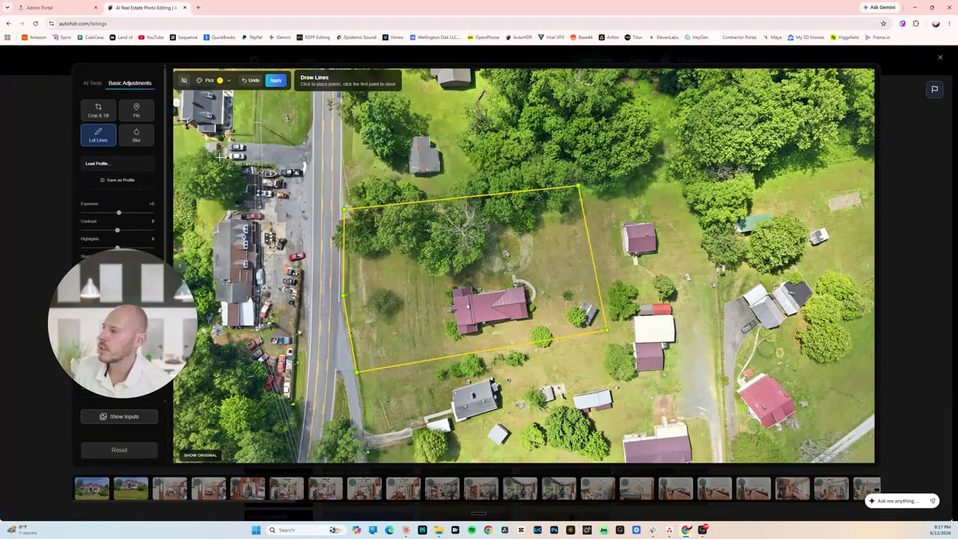
{"action": "left_click", "coordinate": [276, 81]}
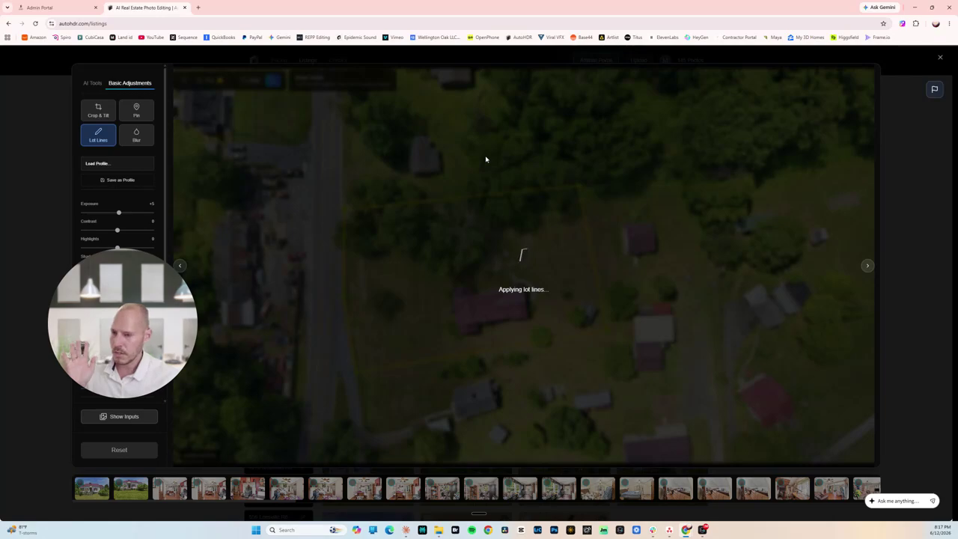
Review the lot-lined aerial, then open the wide aerial countryside photo.
{"action": "key", "text": "Escape"}
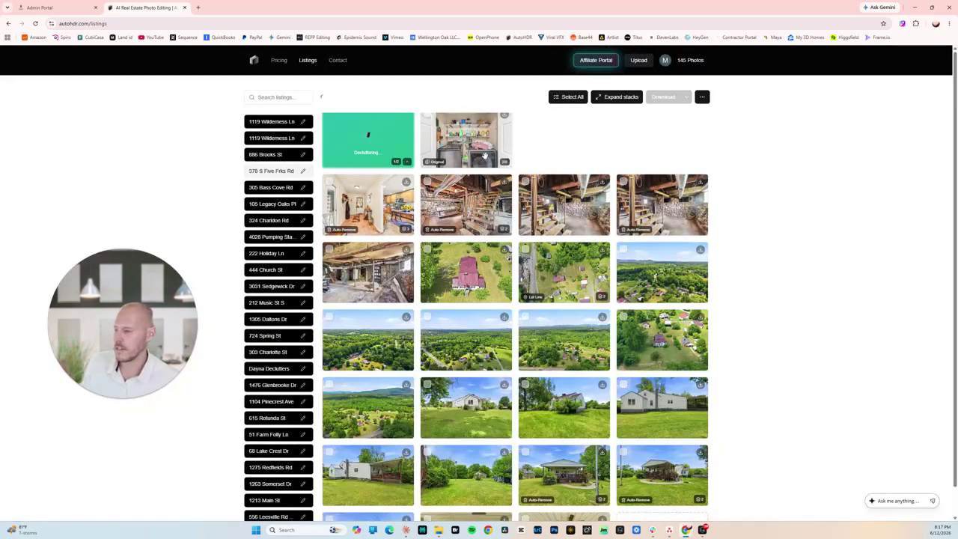
{"action": "left_click", "coordinate": [600, 293]}
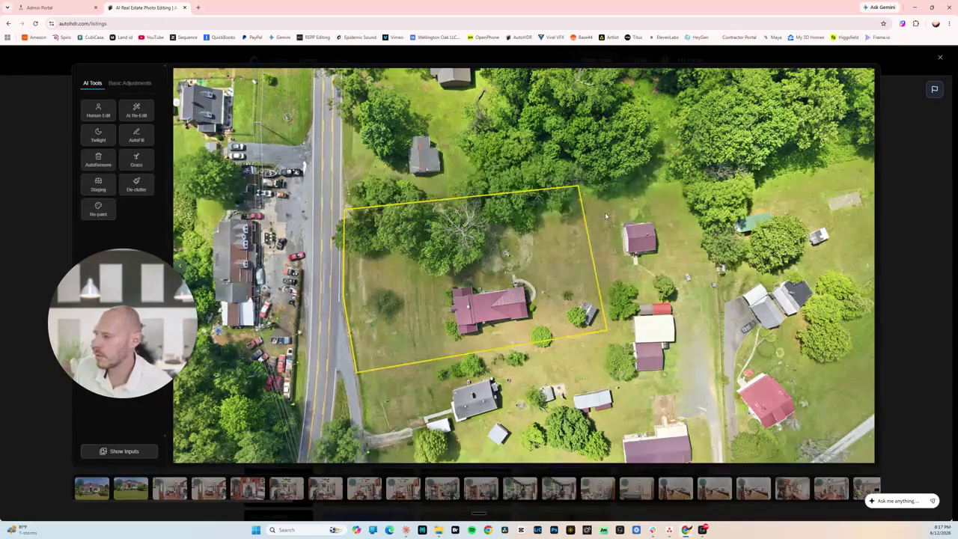
{"action": "key", "text": "Escape"}
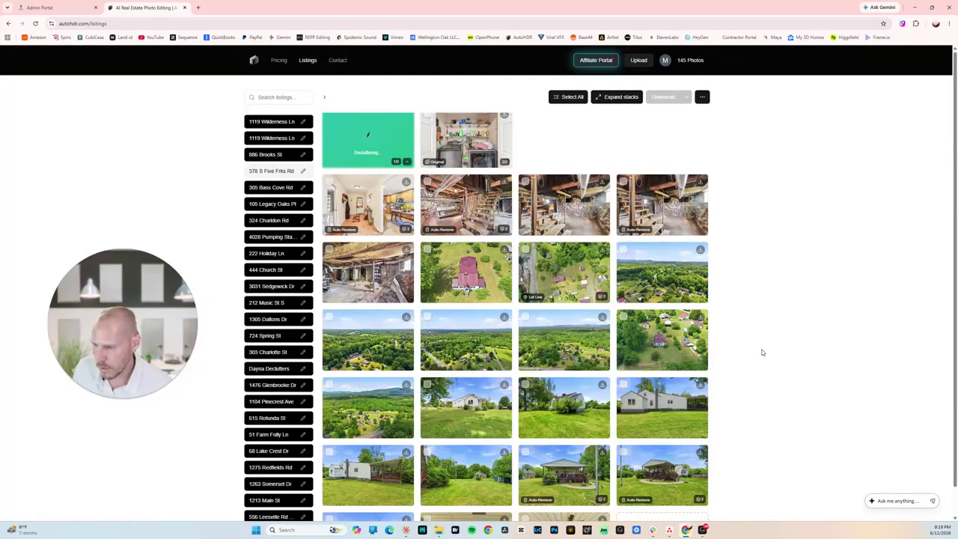
{"action": "left_click", "coordinate": [673, 283]}
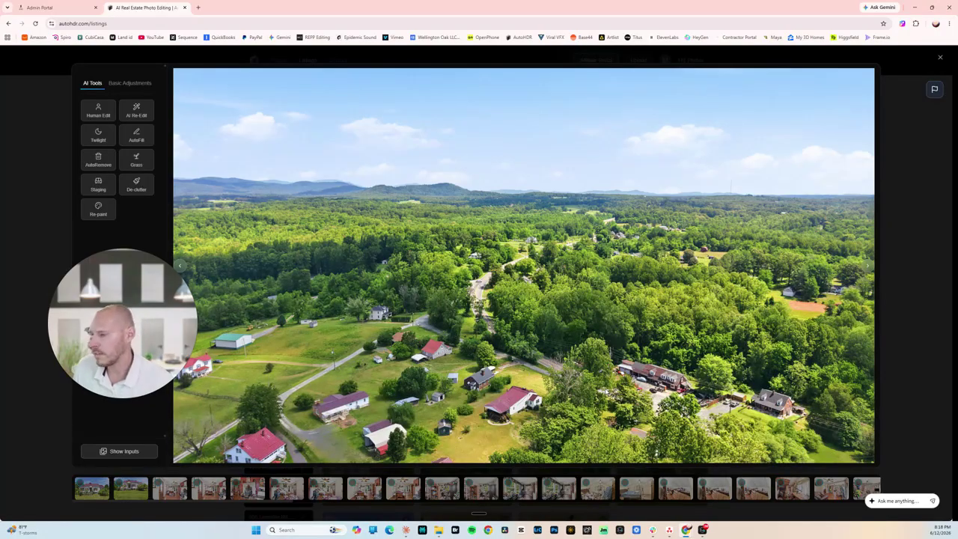
Place a location pin on the small white house in the wide aerial photo and apply it.
{"action": "left_click", "coordinate": [128, 83]}
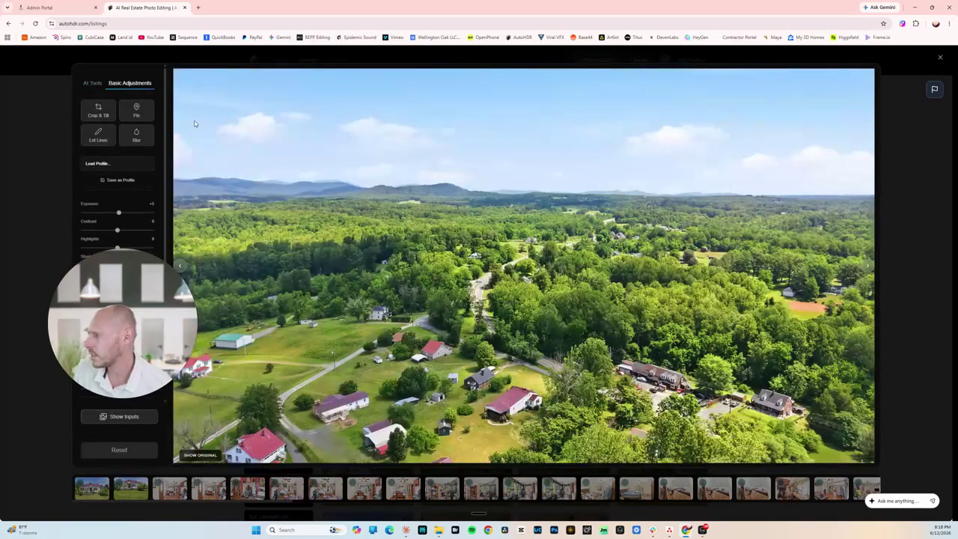
{"action": "left_click", "coordinate": [139, 112]}
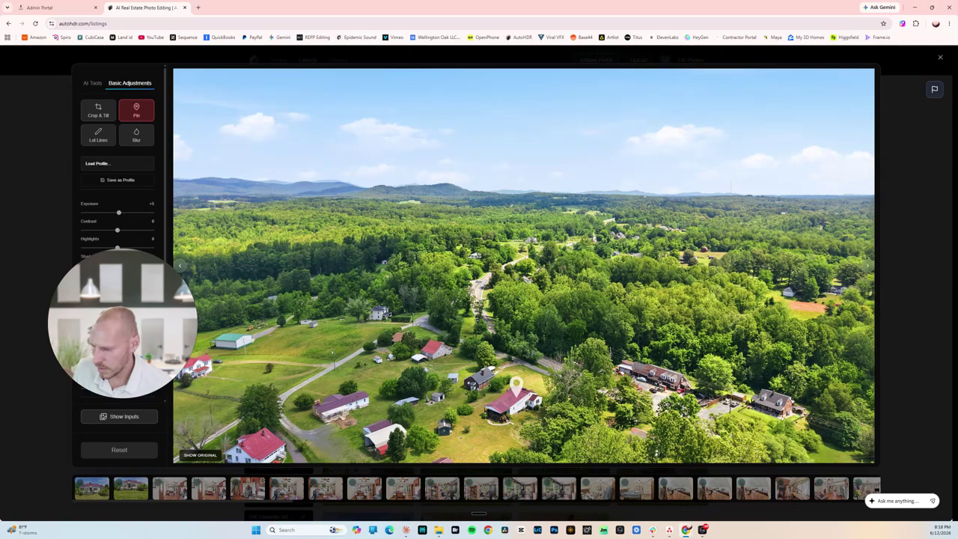
{"action": "left_click", "coordinate": [515, 388]}
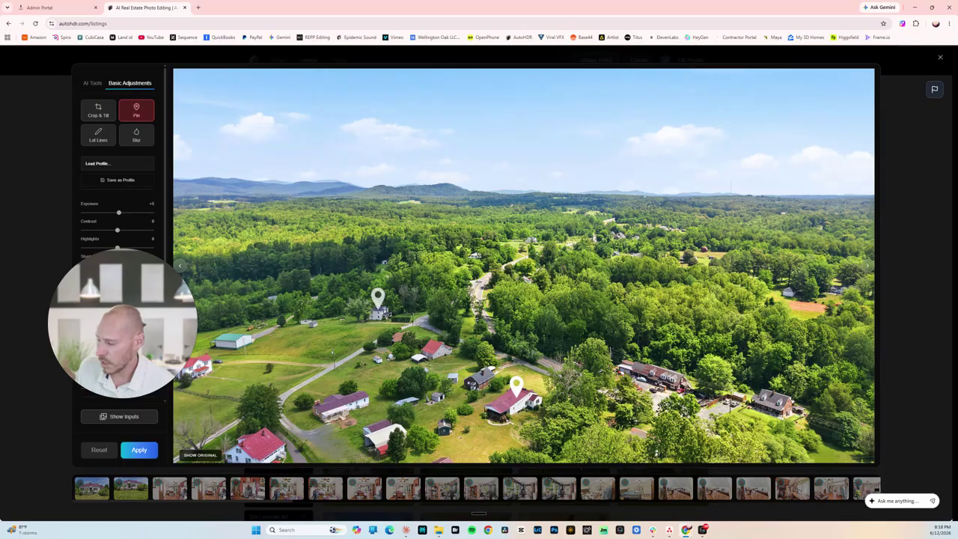
{"action": "left_click", "coordinate": [378, 299]}
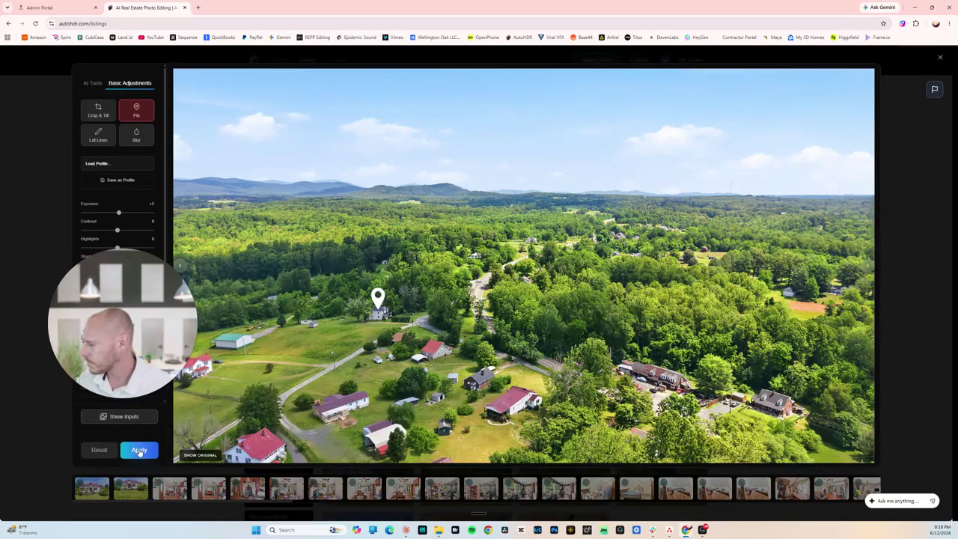
{"action": "left_click", "coordinate": [135, 452]}
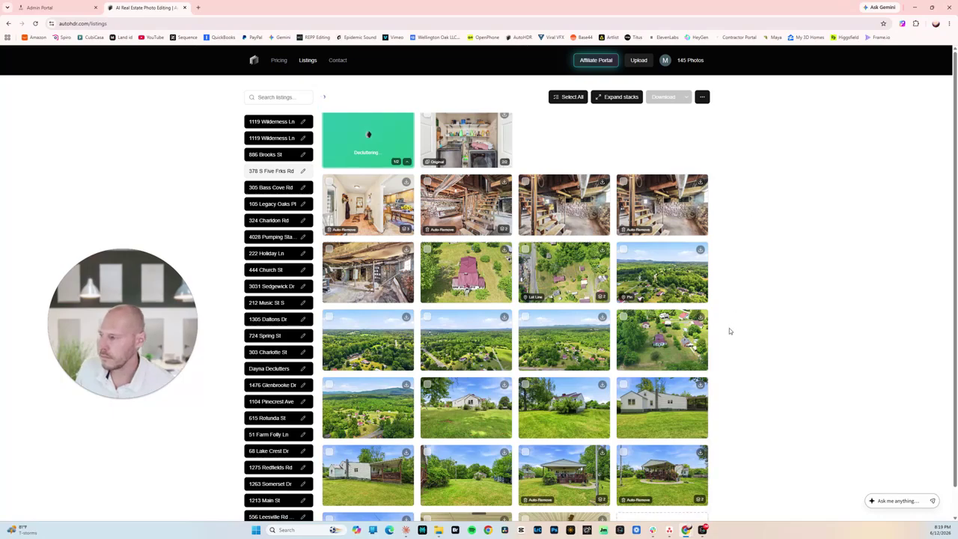
{"action": "scroll", "coordinate": [517, 314], "scroll_direction": "up", "scroll_amount": 10}
{"action": "left_click", "coordinate": [281, 159]}
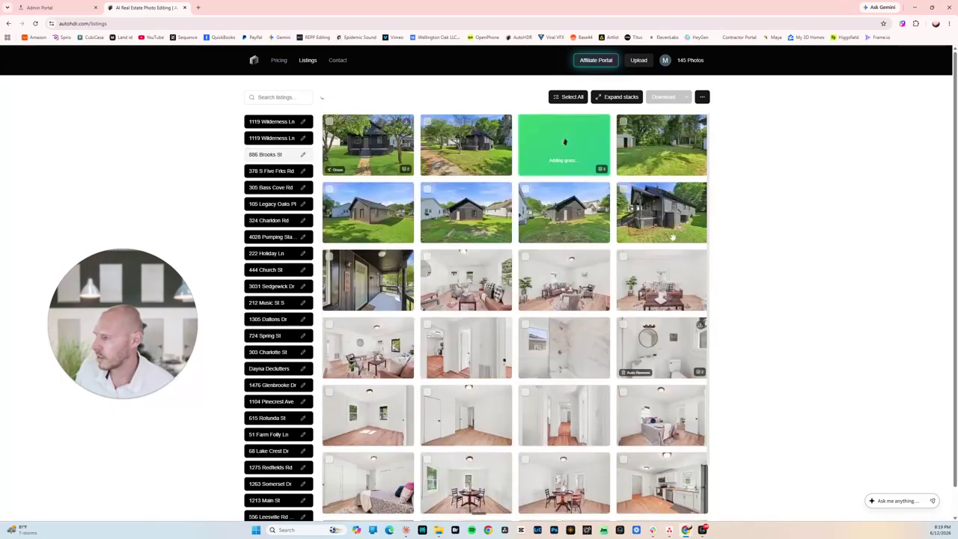
{"action": "left_click", "coordinate": [565, 153]}
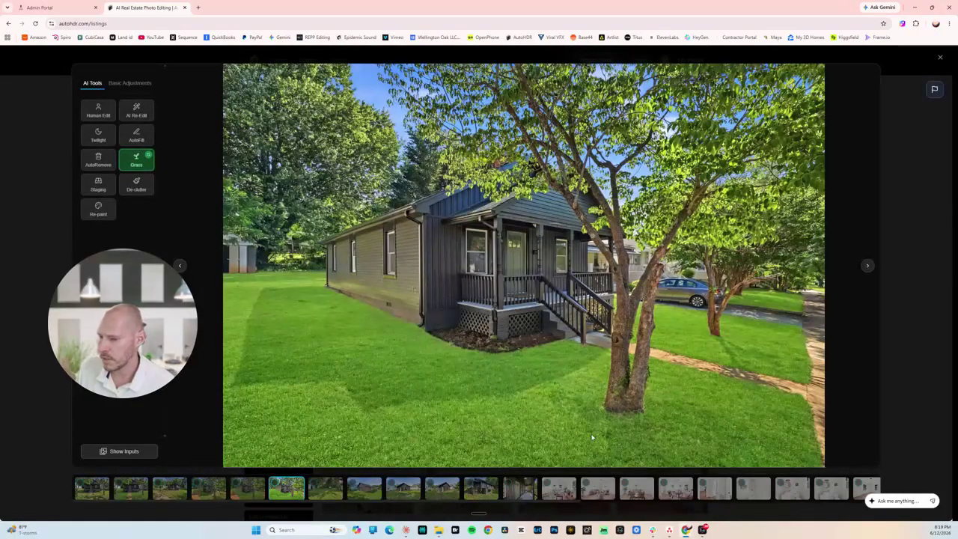
{"action": "left_click", "coordinate": [919, 183]}
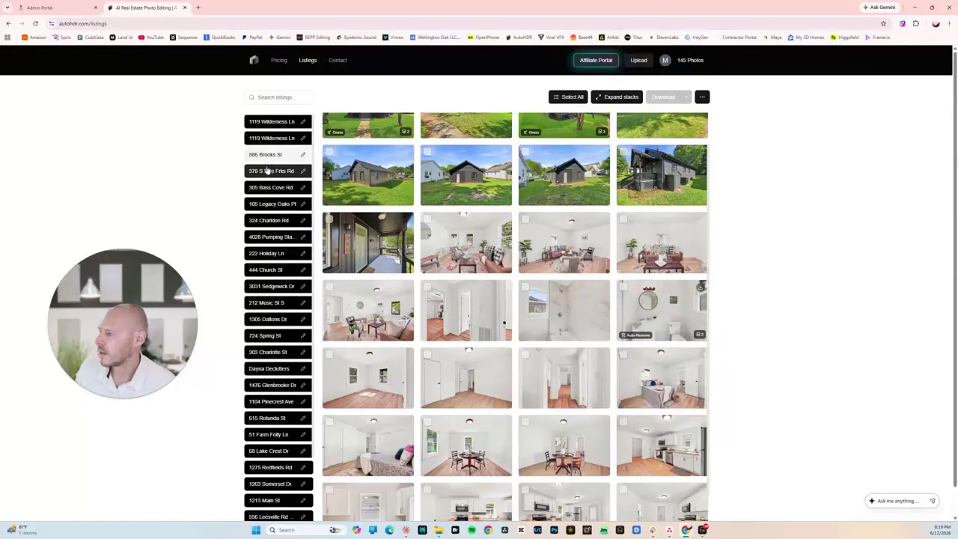
{"action": "left_click", "coordinate": [266, 172]}
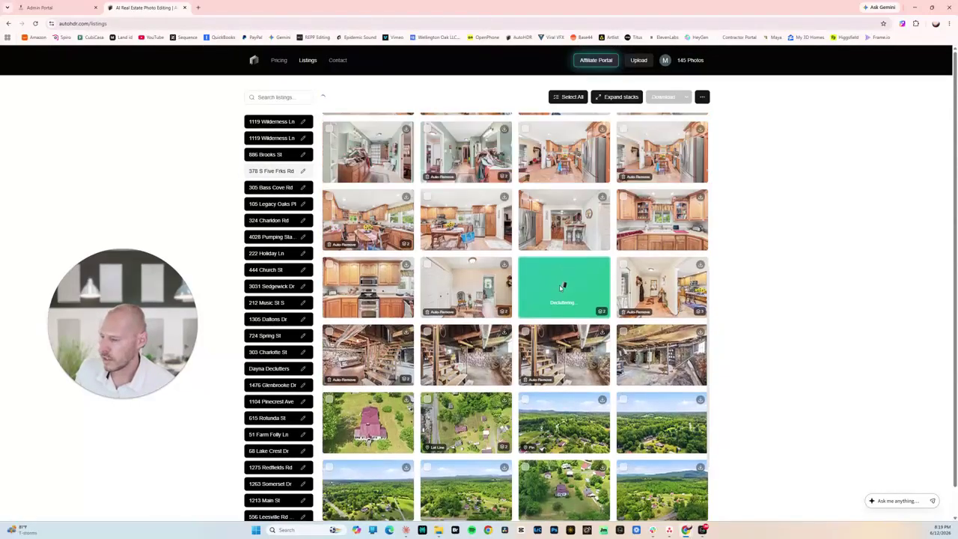
{"action": "left_click", "coordinate": [564, 280]}
{"action": "key", "text": "Escape"}
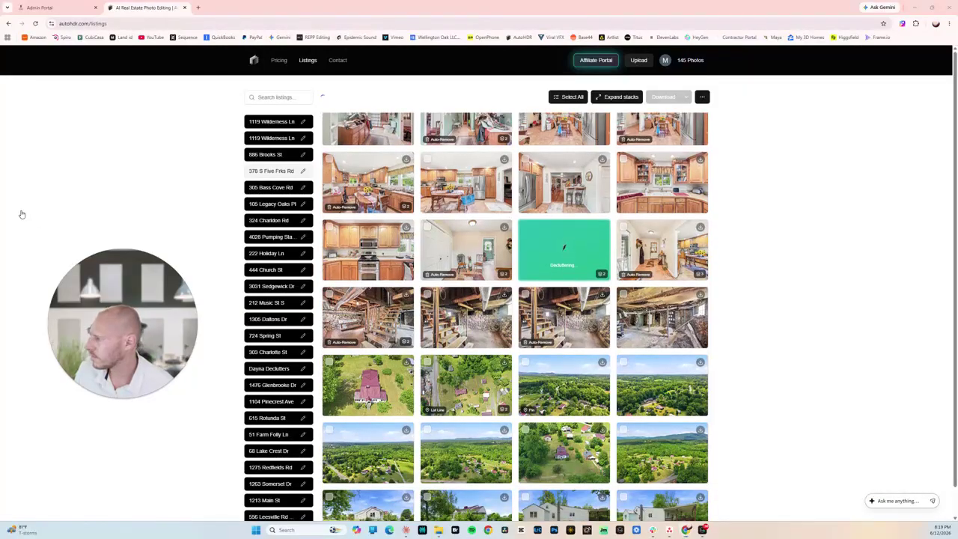
{"action": "left_click", "coordinate": [548, 322]}
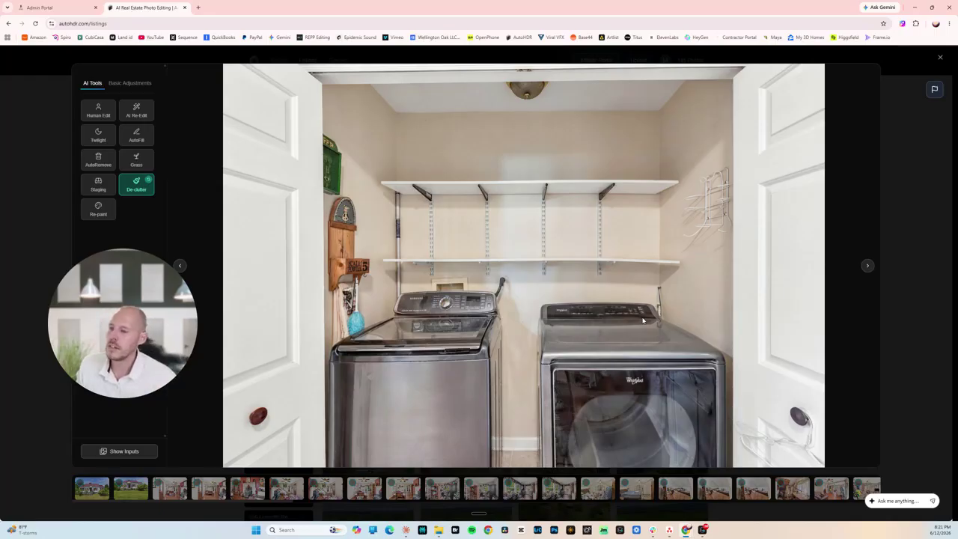
{"action": "left_click", "coordinate": [914, 220]}
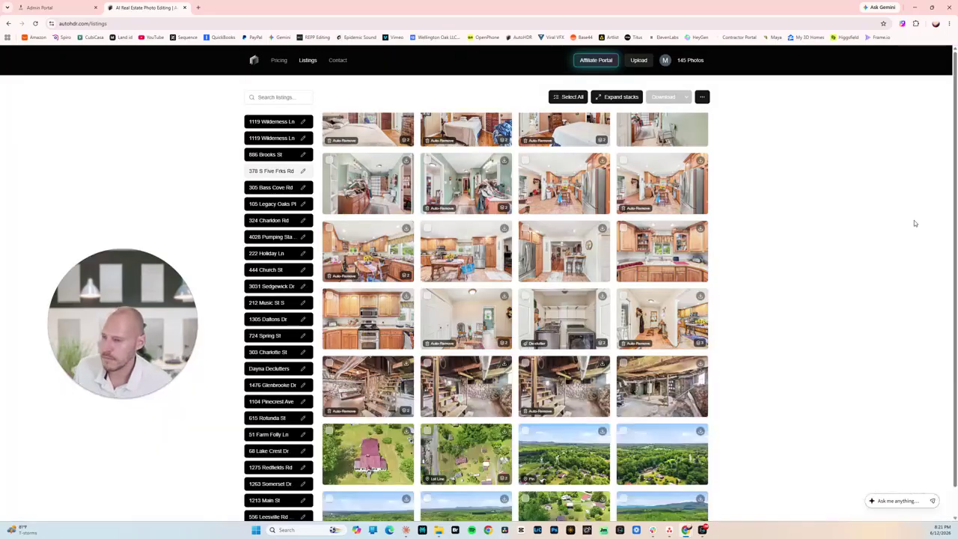
{"action": "scroll", "coordinate": [410, 367], "scroll_direction": "down", "scroll_amount": 1}
{"action": "scroll", "coordinate": [410, 365], "scroll_direction": "down", "scroll_amount": 3}
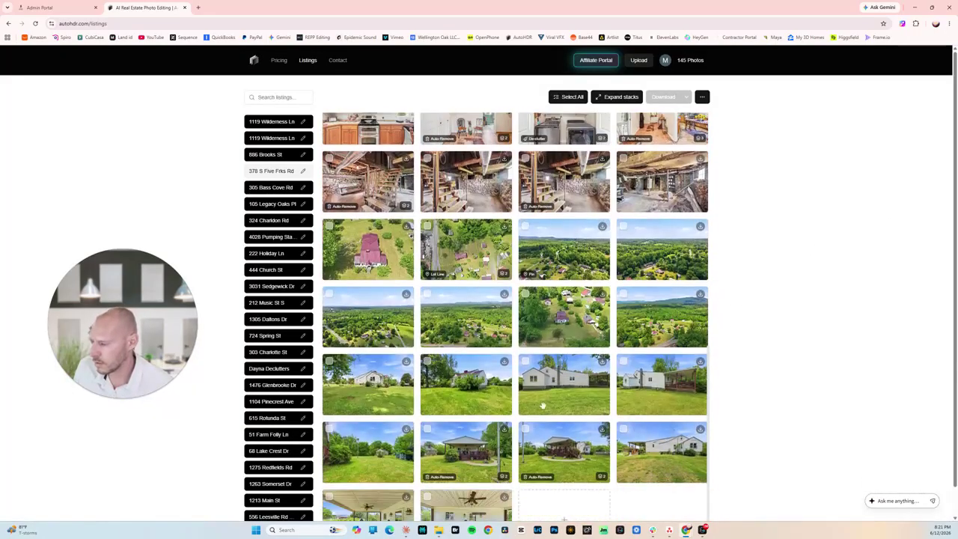
{"action": "scroll", "coordinate": [410, 365], "scroll_direction": "up", "scroll_amount": 3}
Erase the vehicle at the road's edge from the aerial lake photo with AutoRemove.
{"action": "scroll", "coordinate": [417, 260], "scroll_direction": "up", "scroll_amount": 2}
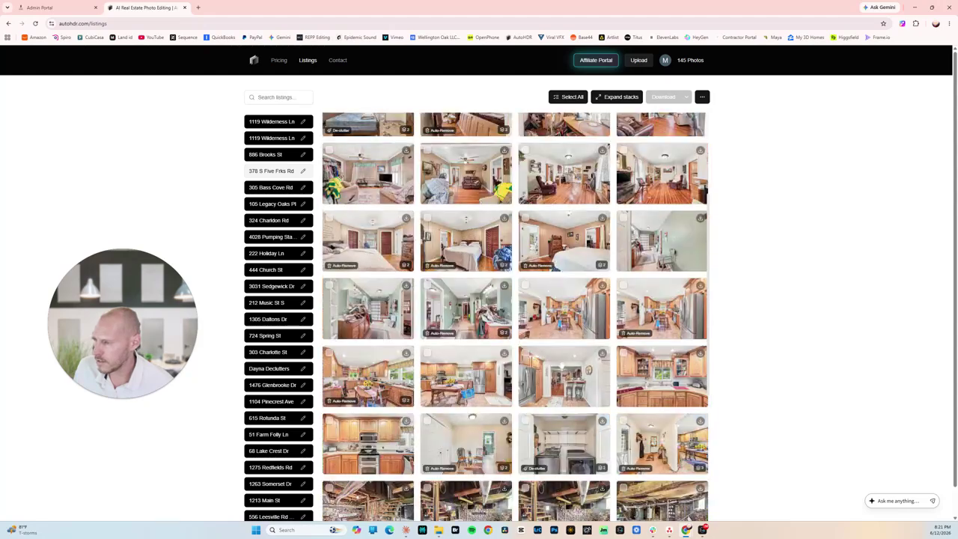
{"action": "scroll", "coordinate": [417, 260], "scroll_direction": "up", "scroll_amount": 2}
{"action": "scroll", "coordinate": [417, 259], "scroll_direction": "up", "scroll_amount": 5}
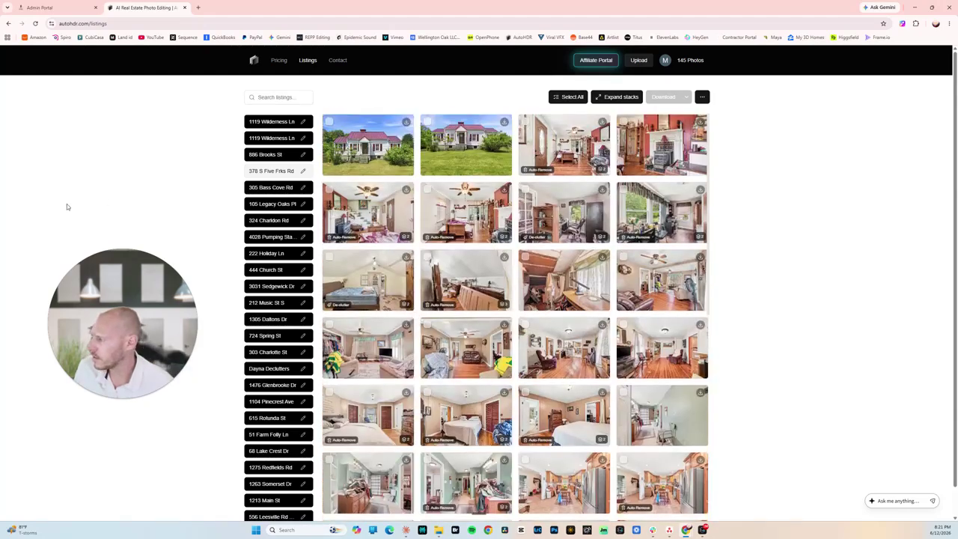
{"action": "left_click", "coordinate": [397, 257]}
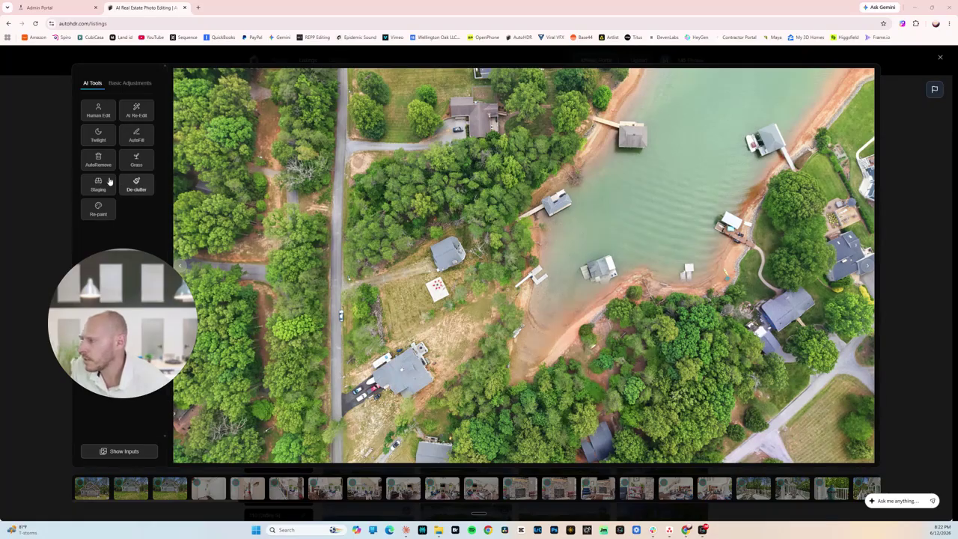
{"action": "left_click", "coordinate": [98, 159]}
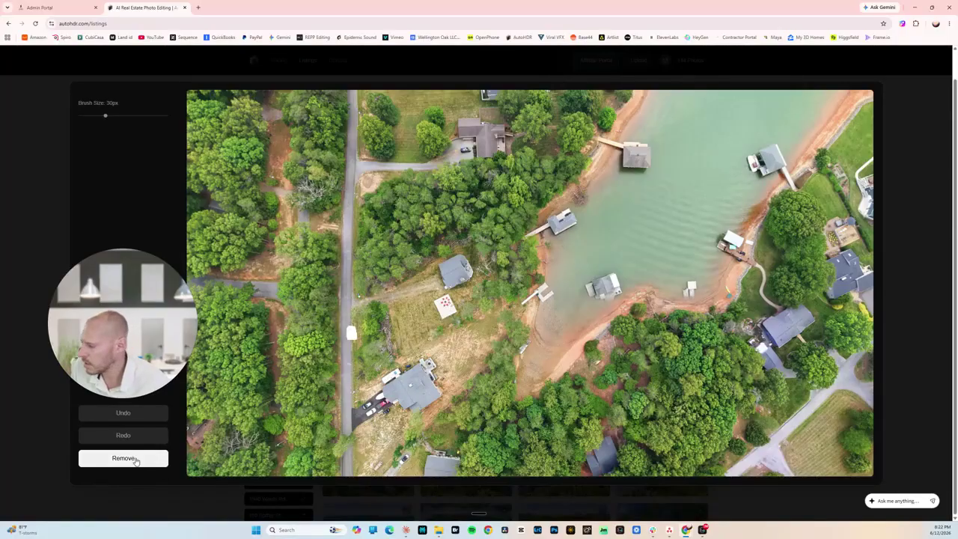
{"action": "left_click", "coordinate": [133, 458]}
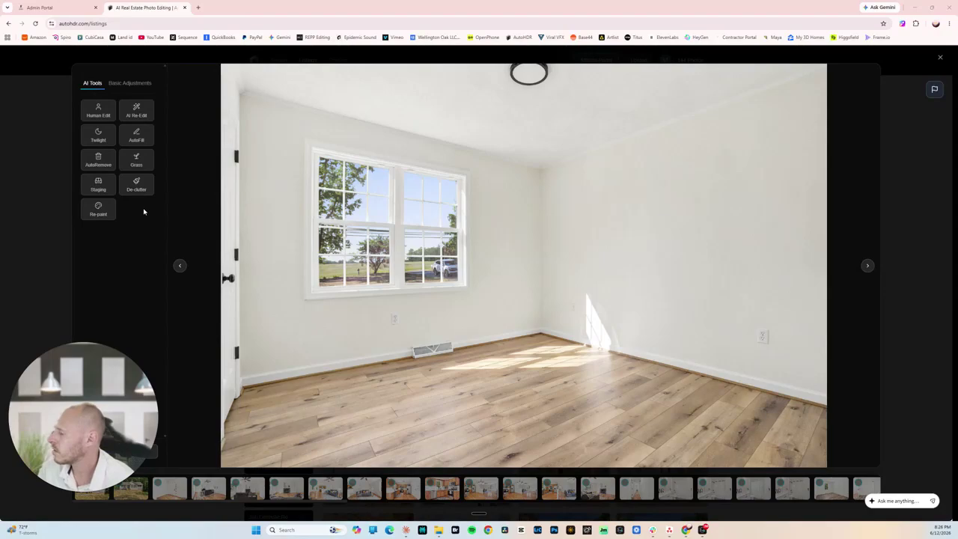
Stage the empty room as a Modern-style Bedroom with added furniture for 5 credits.
{"action": "left_click", "coordinate": [98, 184]}
{"action": "left_click", "coordinate": [240, 268]}
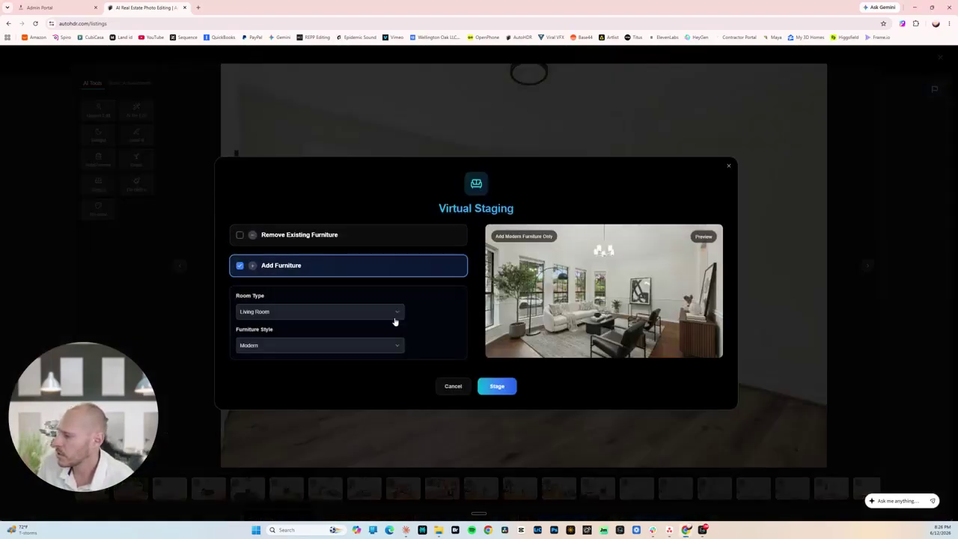
{"action": "left_click", "coordinate": [296, 312]}
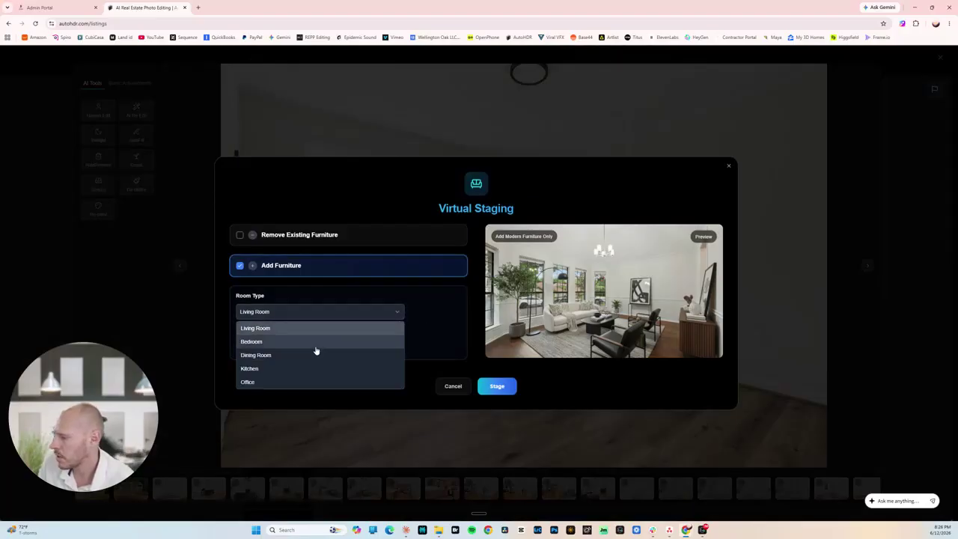
{"action": "left_click", "coordinate": [308, 343]}
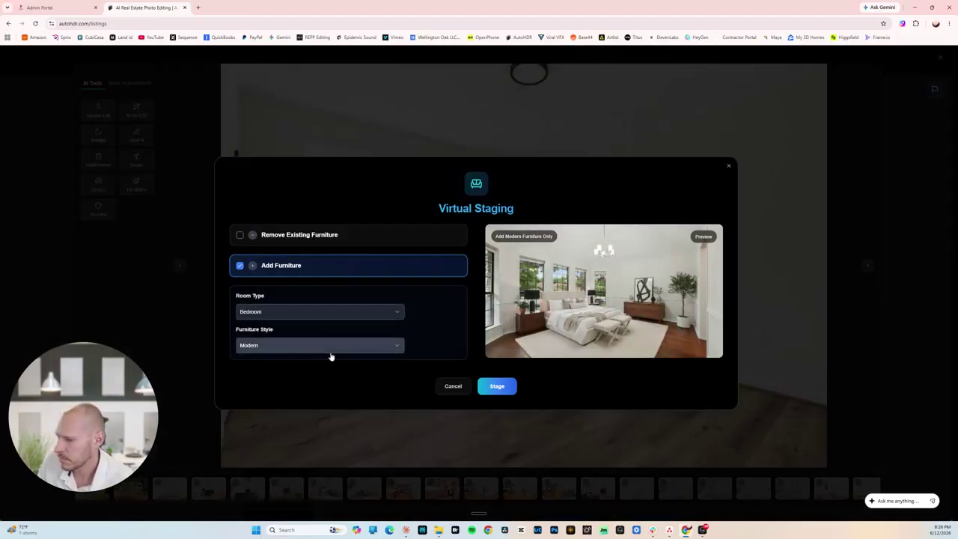
{"action": "left_click", "coordinate": [322, 348]}
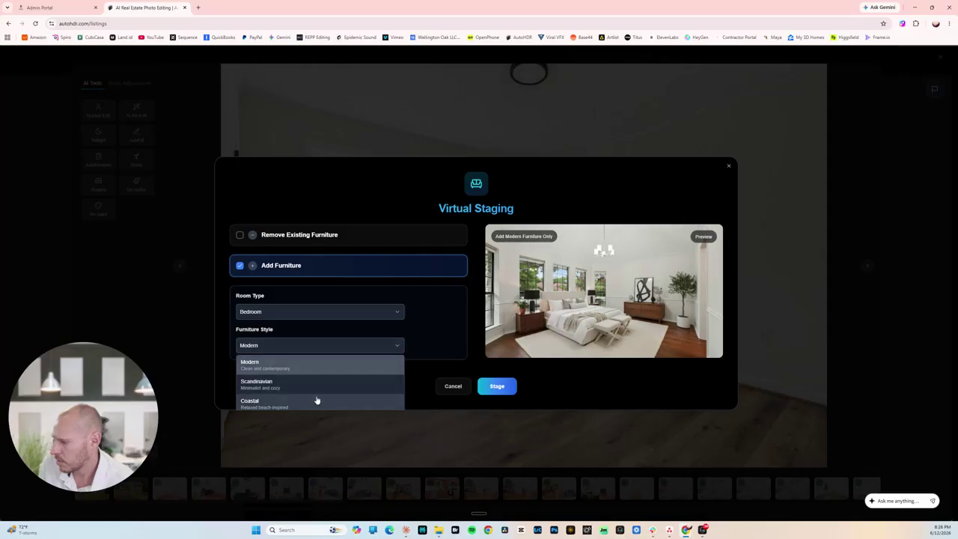
{"action": "left_click", "coordinate": [316, 368]}
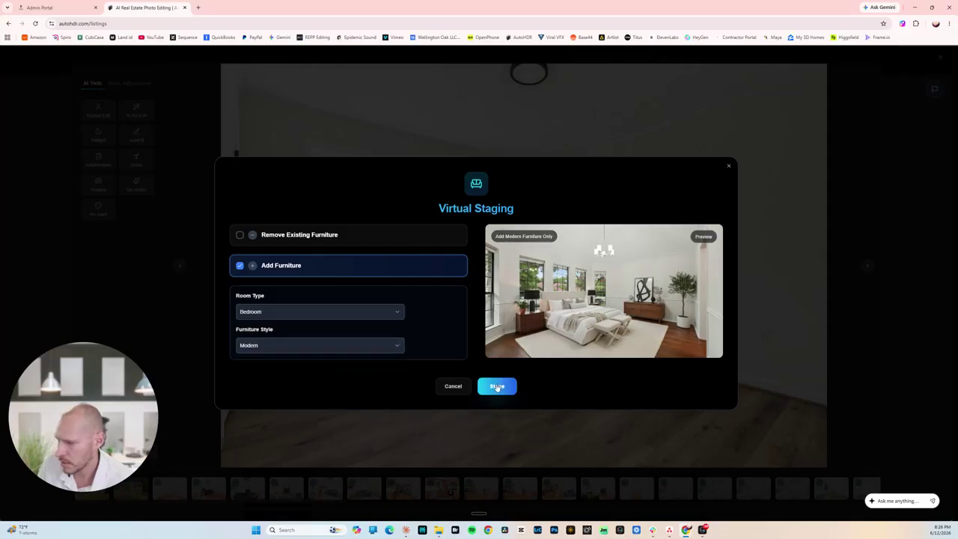
{"action": "left_click", "coordinate": [496, 387]}
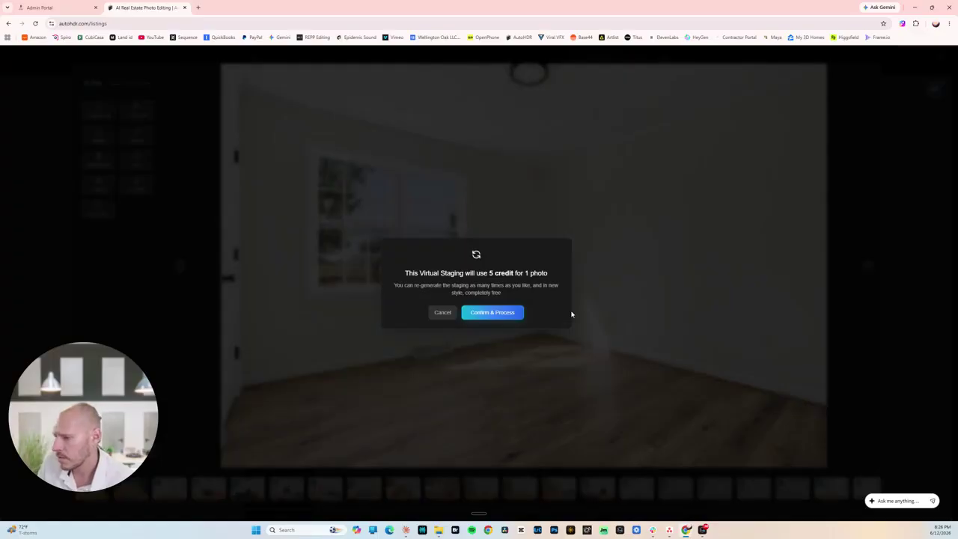
{"action": "left_click", "coordinate": [504, 313]}
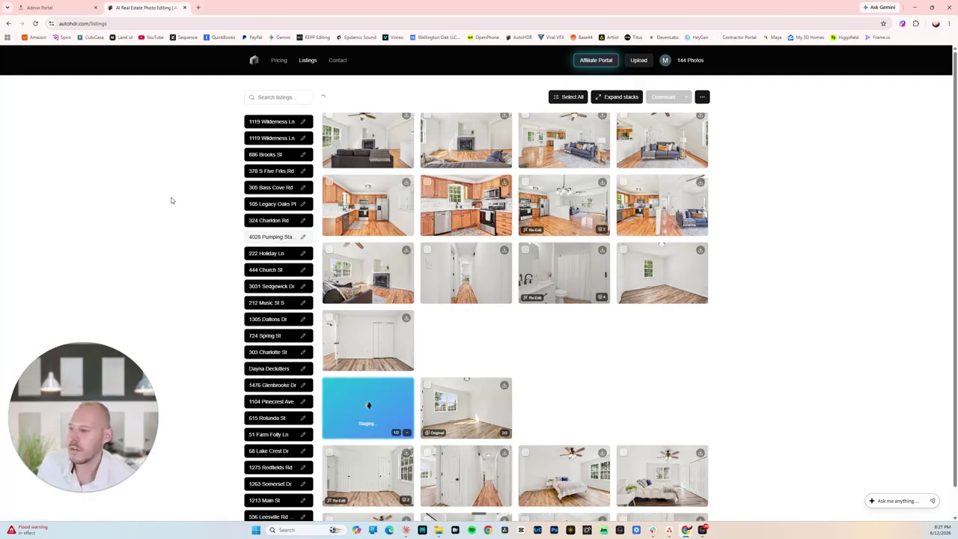
Step through the Spiro order gallery photo by photo up to image 31 of 124.
{"action": "left_click", "coordinate": [79, 4]}
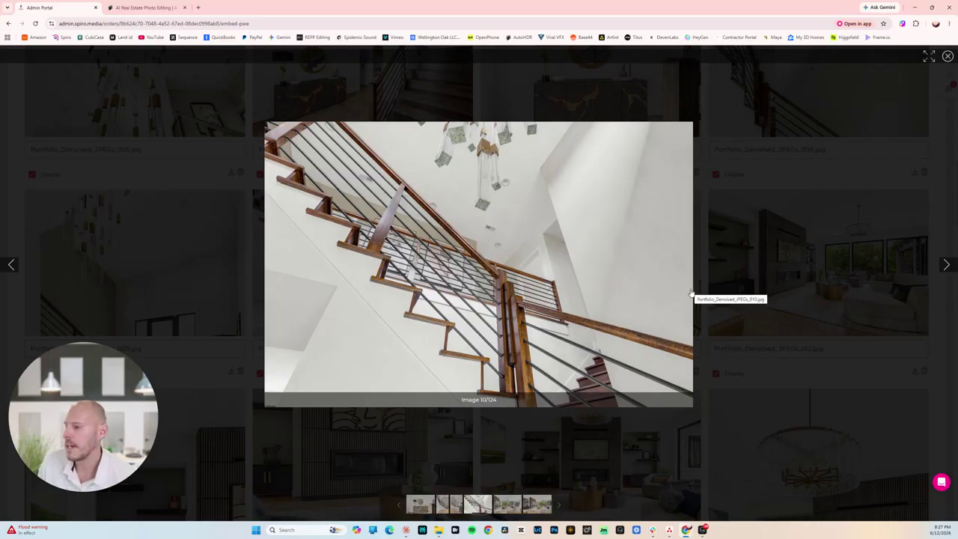
{"action": "key", "text": "Right"}
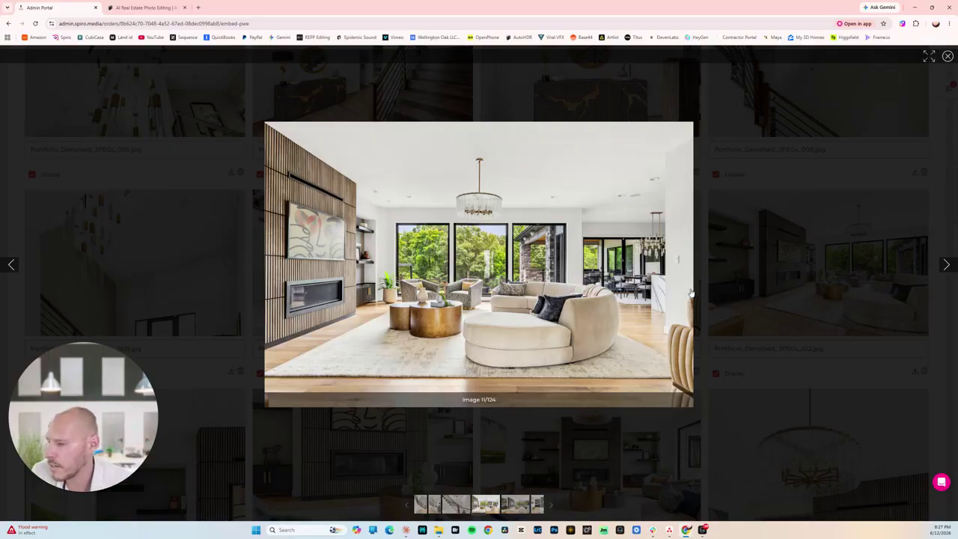
{"action": "key", "text": "Right"}
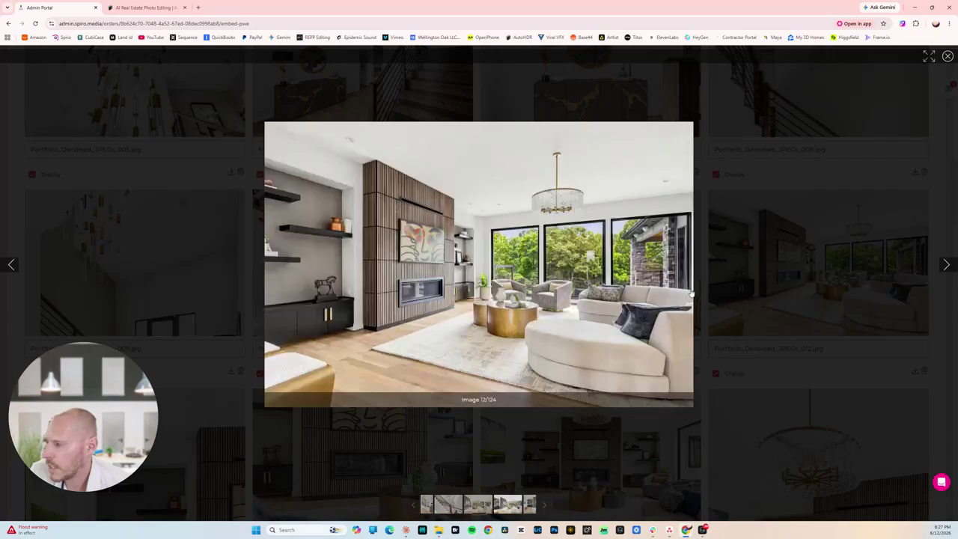
{"action": "key", "text": "Right"}
{"action": "key", "text": "Right"}
{"action": "key", "text": "Right"}
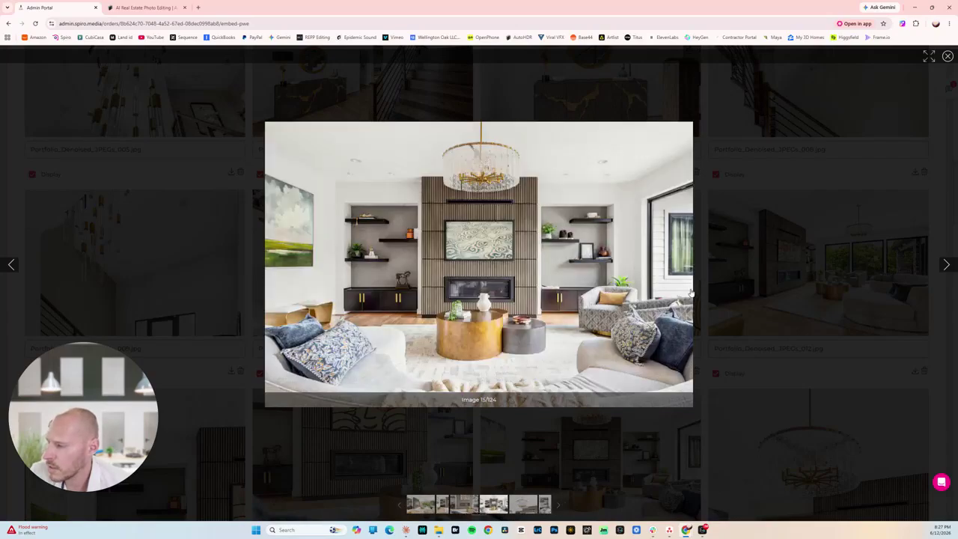
{"action": "key", "text": "Right"}
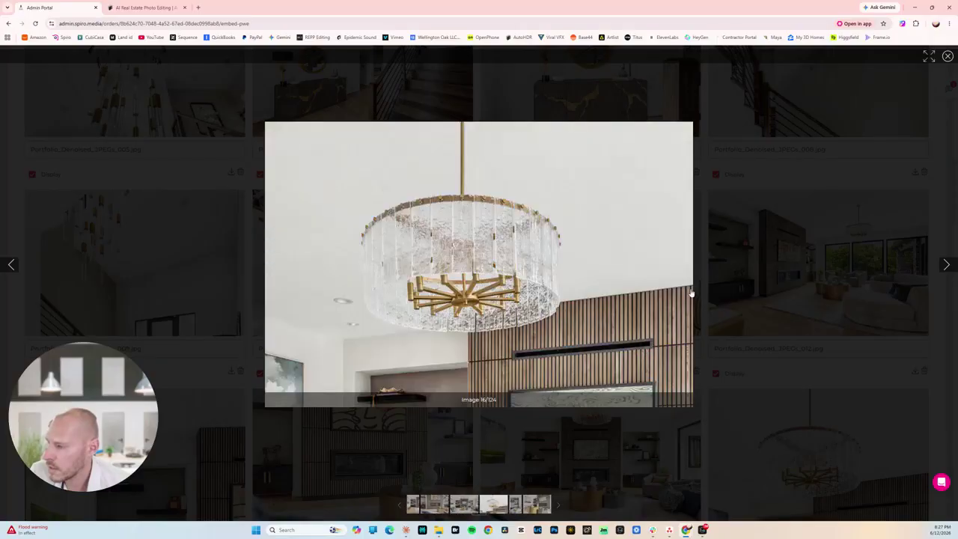
{"action": "key", "text": "Right"}
{"action": "key", "text": "Right"}
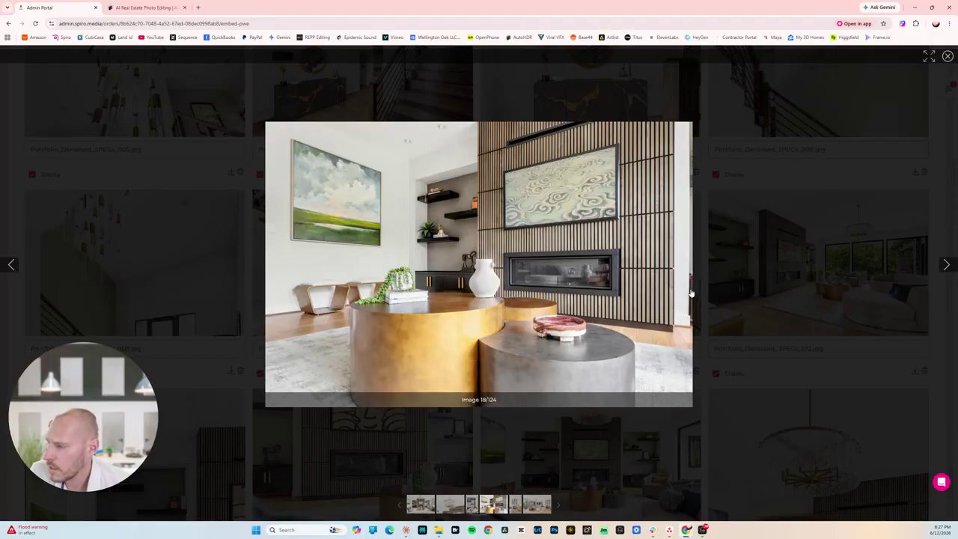
{"action": "key", "text": "Right"}
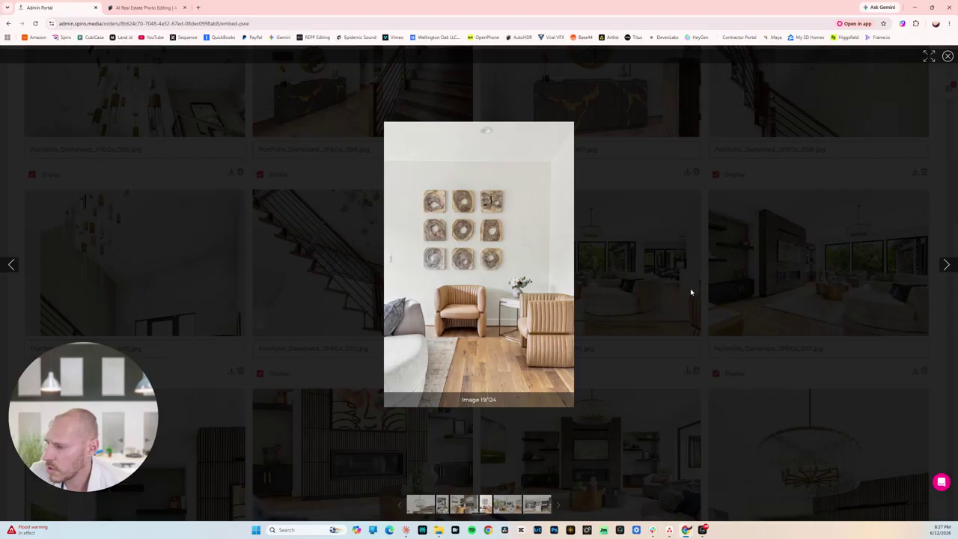
{"action": "key", "text": "Right"}
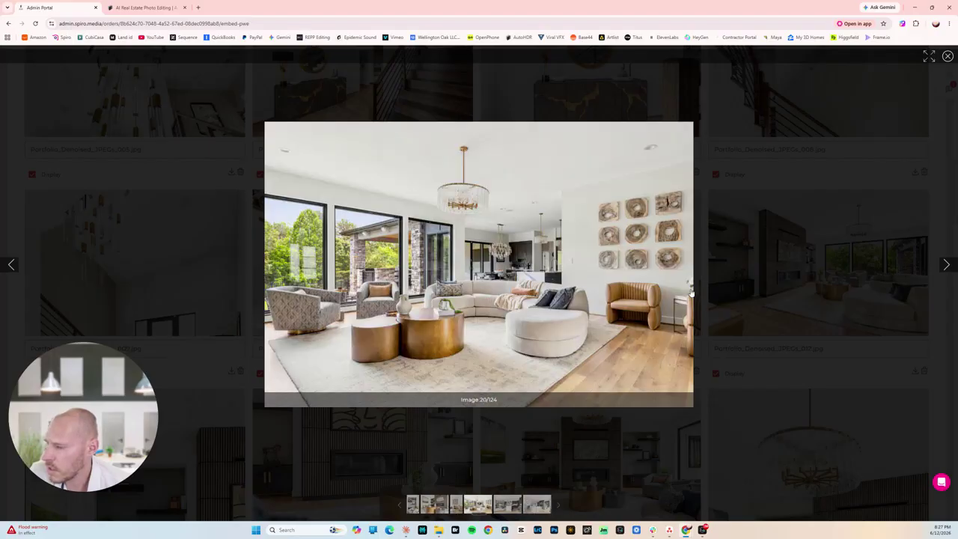
{"action": "key", "text": "Right"}
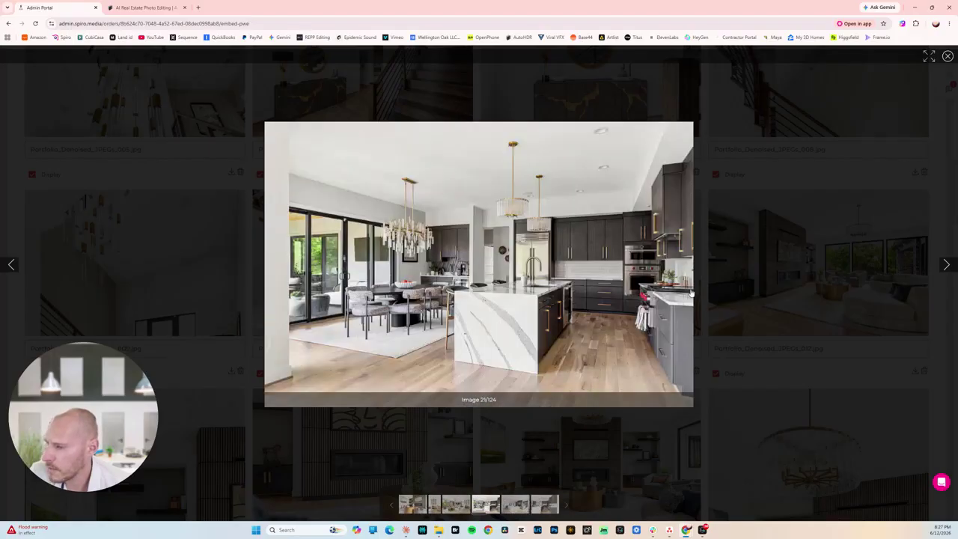
{"action": "key", "text": "Right"}
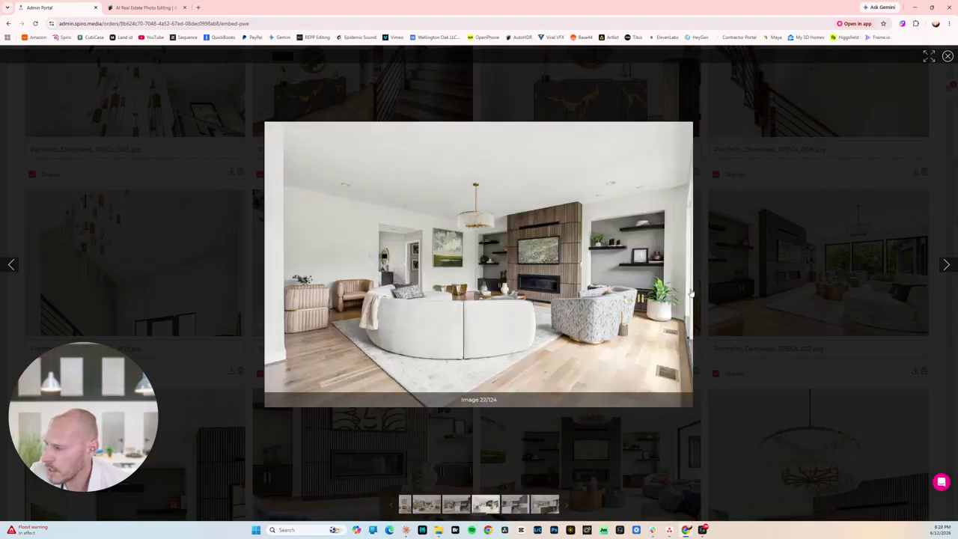
{"action": "key", "text": "Right"}
{"action": "key", "text": "Right"}
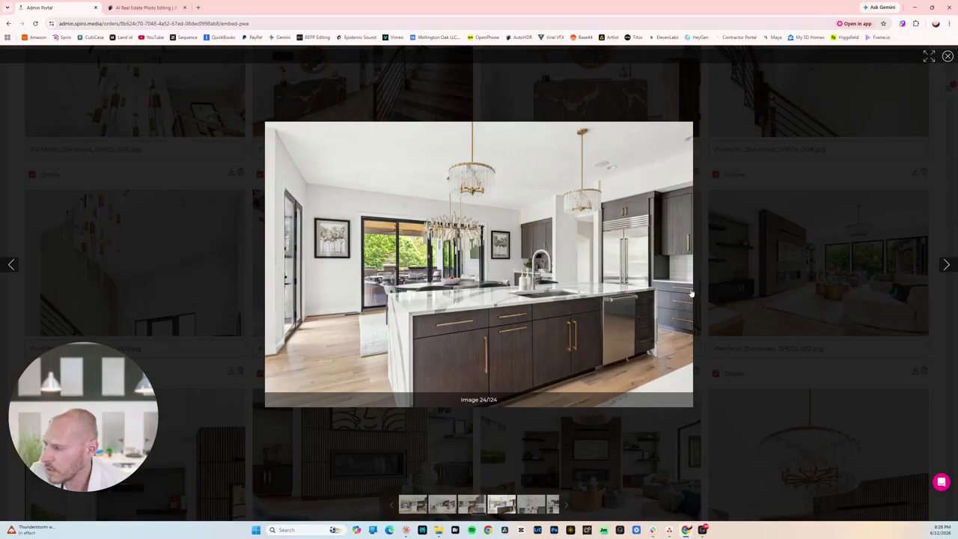
{"action": "key", "text": "Right"}
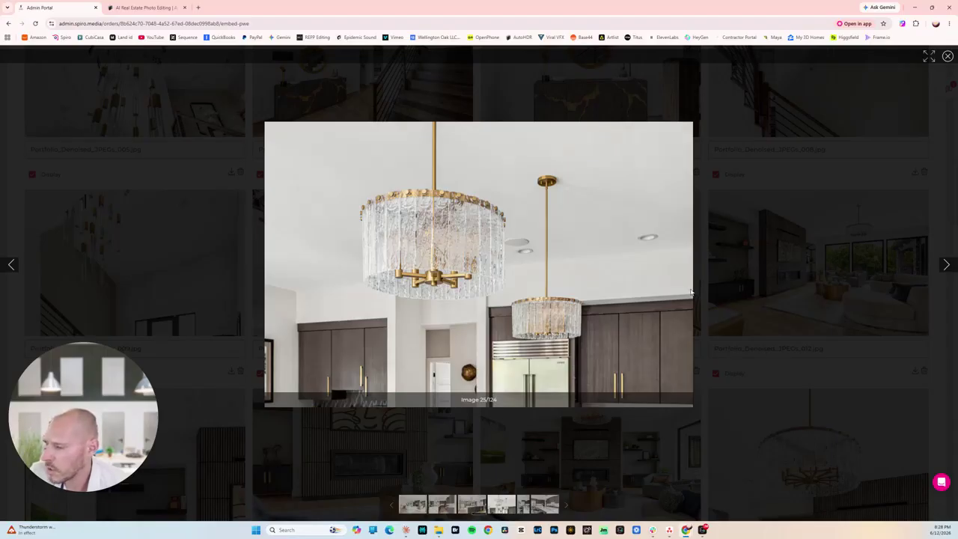
{"action": "key", "text": "Right"}
{"action": "key", "text": "Right"}
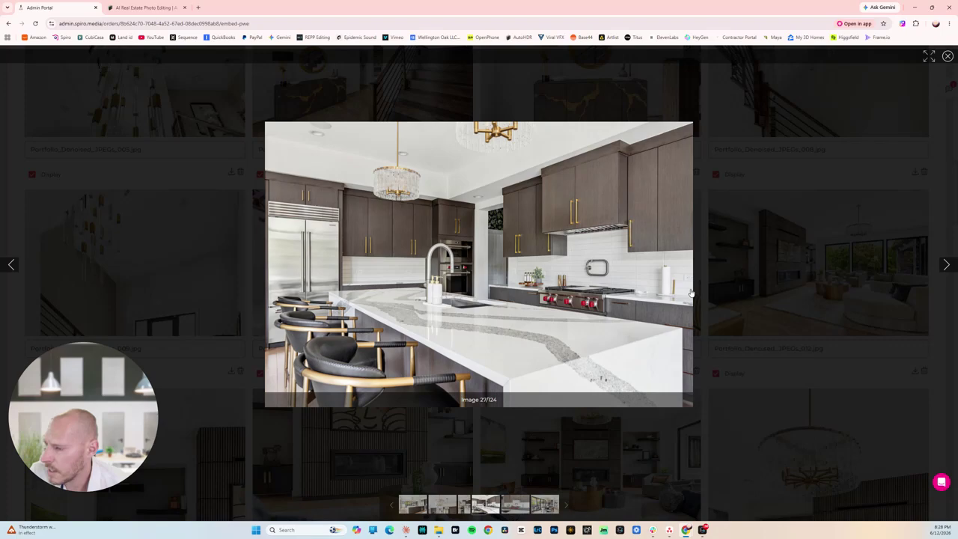
{"action": "key", "text": "Right"}
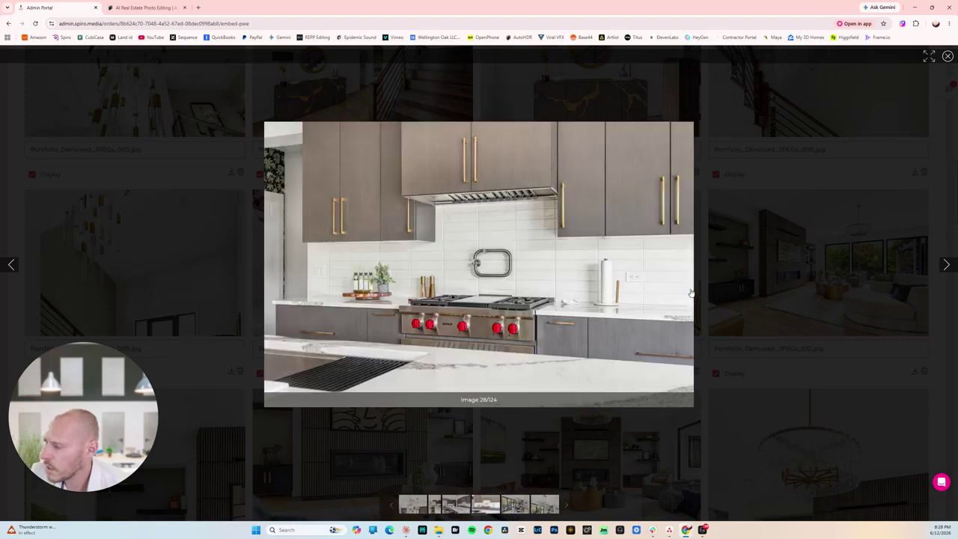
{"action": "key", "text": "Right"}
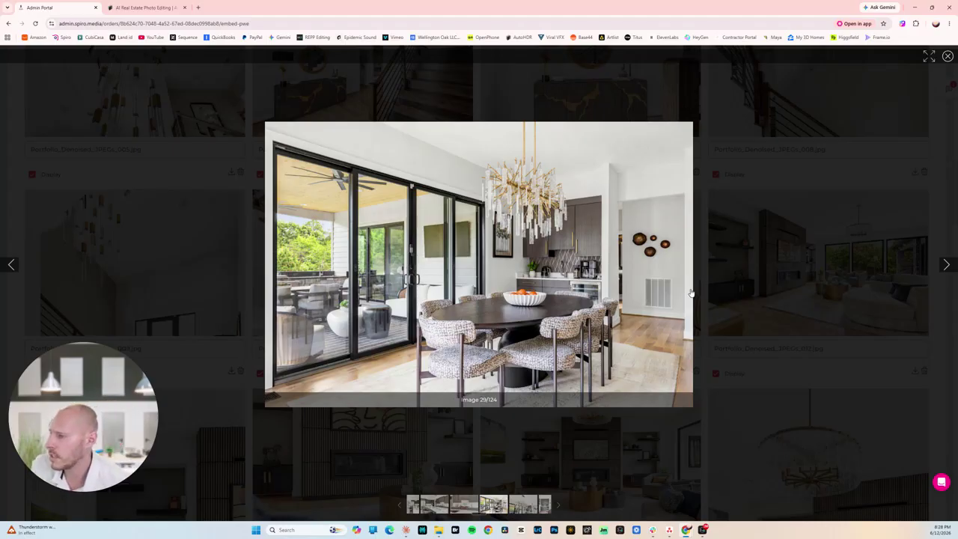
{"action": "key", "text": "Right"}
{"action": "key", "text": "Right"}
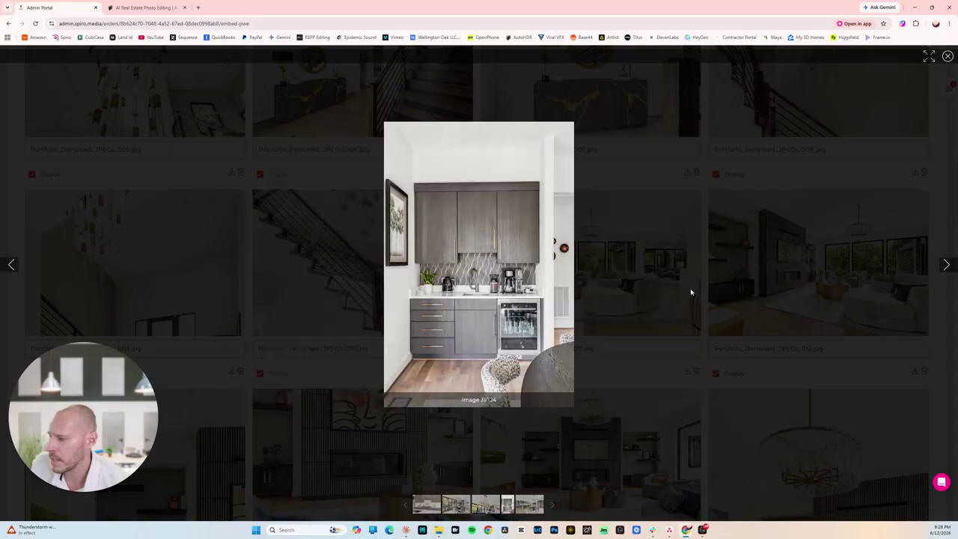
Return to the AutoHDR listings page and open the staged bedroom photo in the editor.
{"action": "left_click", "coordinate": [152, 8]}
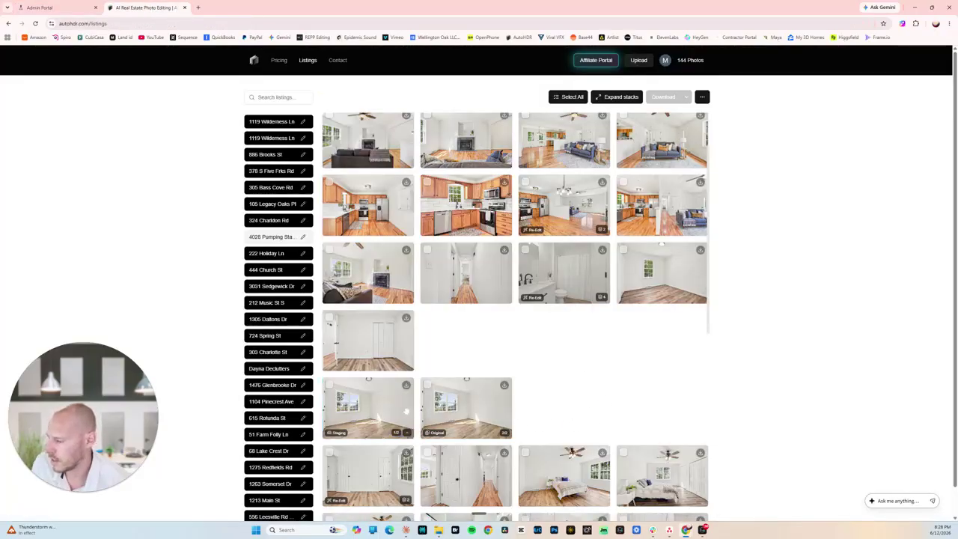
{"action": "left_click", "coordinate": [366, 412]}
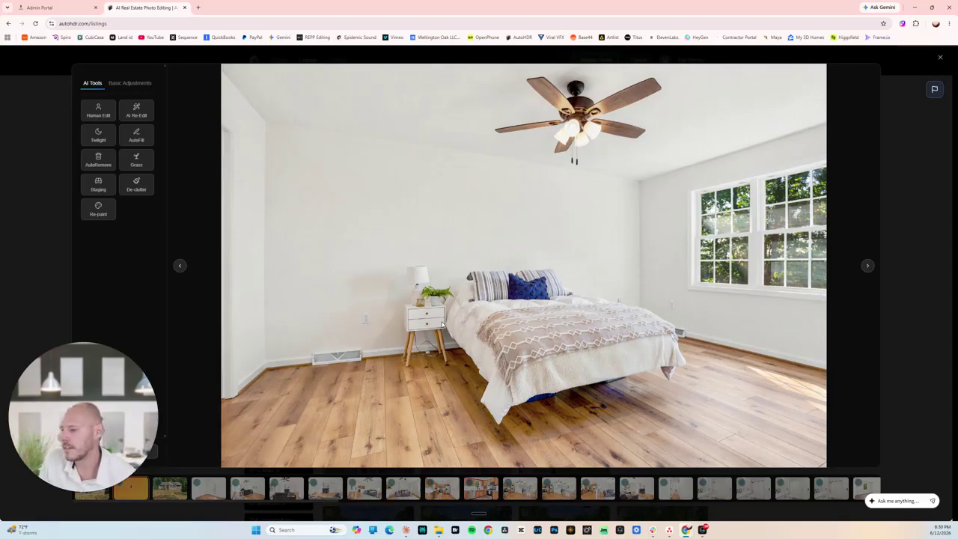
Reopen the staged bedroom photo briefly, then close the editor to return to the grid.
{"action": "left_click", "coordinate": [905, 223]}
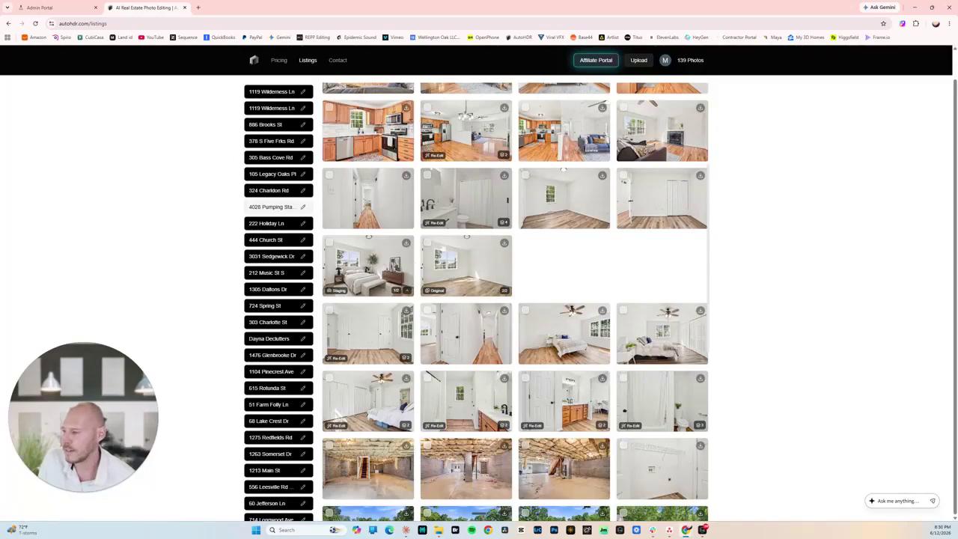
{"action": "left_click", "coordinate": [591, 315]}
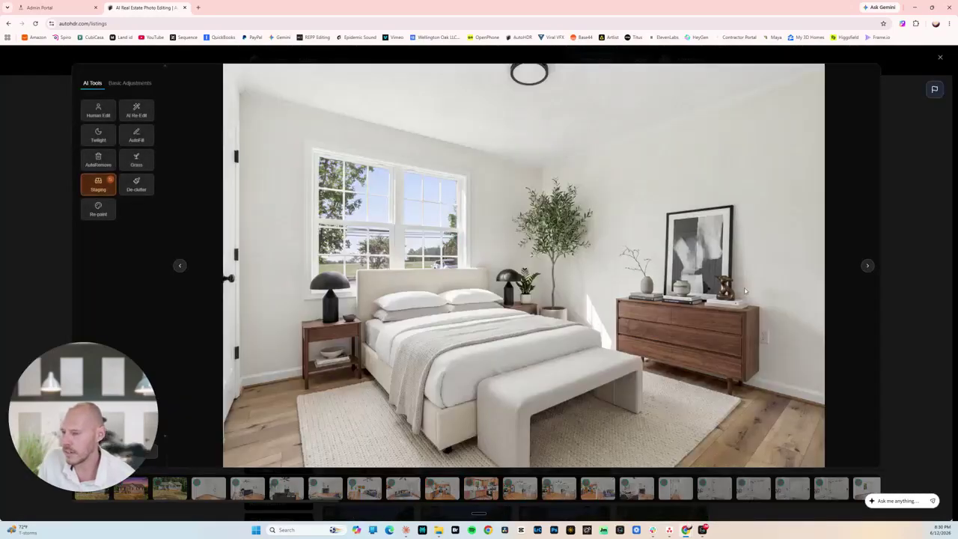
{"action": "left_click", "coordinate": [907, 205]}
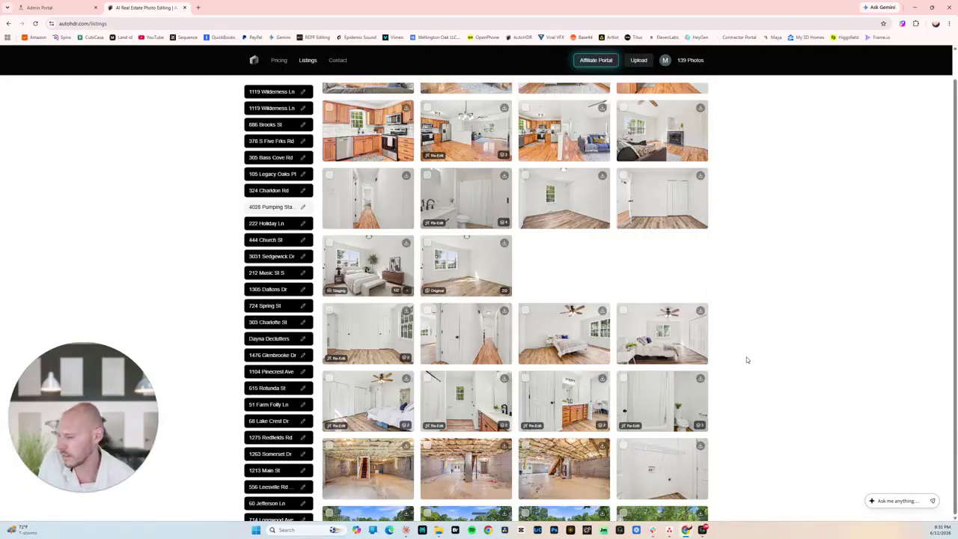
Open the front exterior house photo from the top of the listing grid.
{"action": "scroll", "coordinate": [742, 356], "scroll_direction": "down", "scroll_amount": 1}
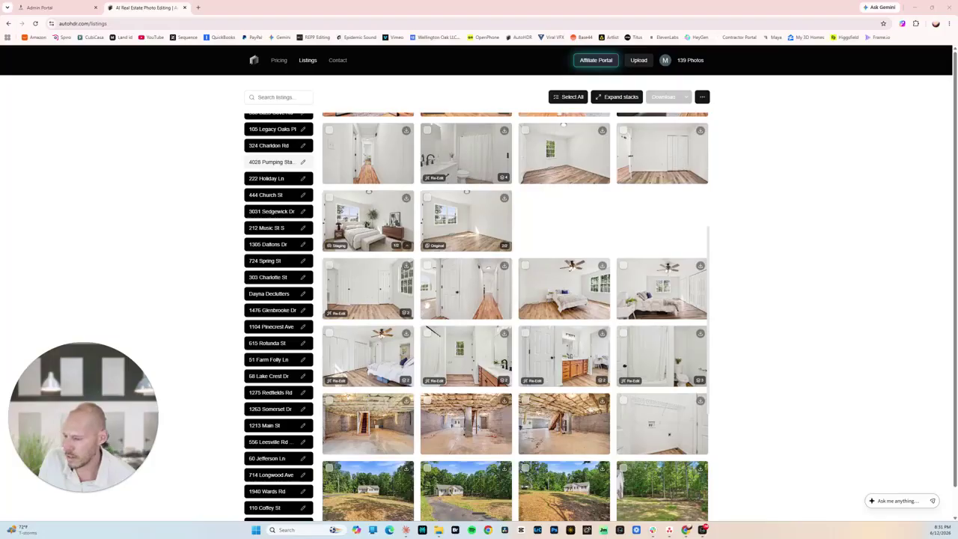
{"action": "scroll", "coordinate": [417, 296], "scroll_direction": "up", "scroll_amount": 2}
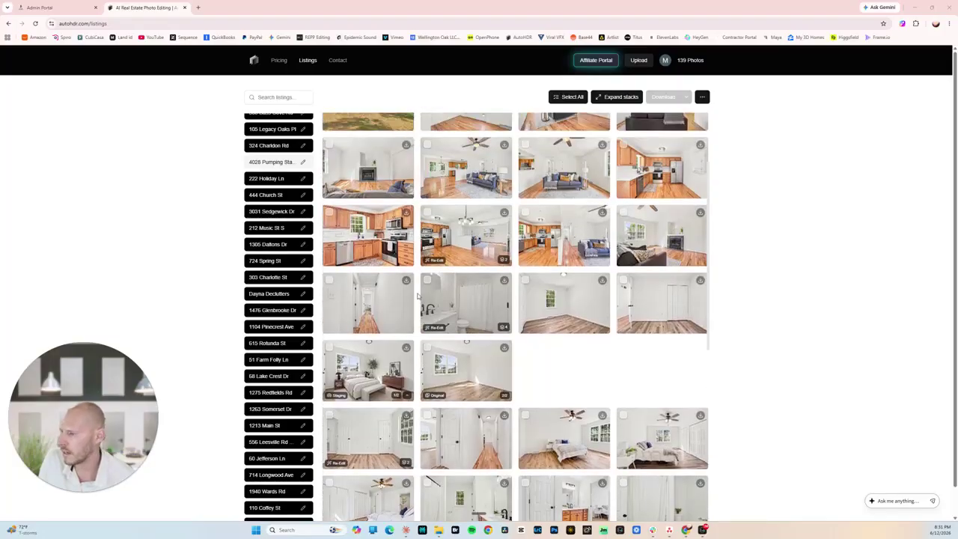
{"action": "scroll", "coordinate": [417, 296], "scroll_direction": "down", "scroll_amount": 2}
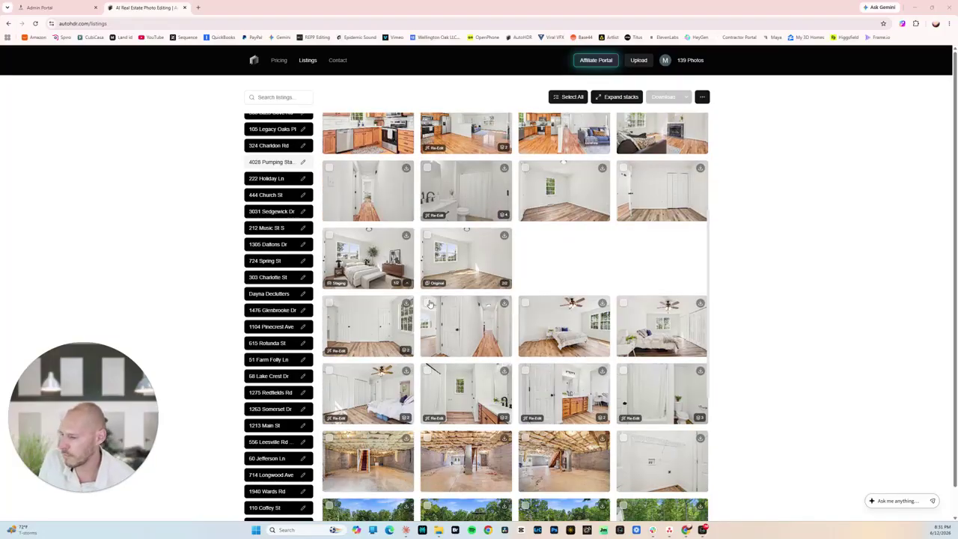
{"action": "scroll", "coordinate": [428, 303], "scroll_direction": "down", "scroll_amount": 2}
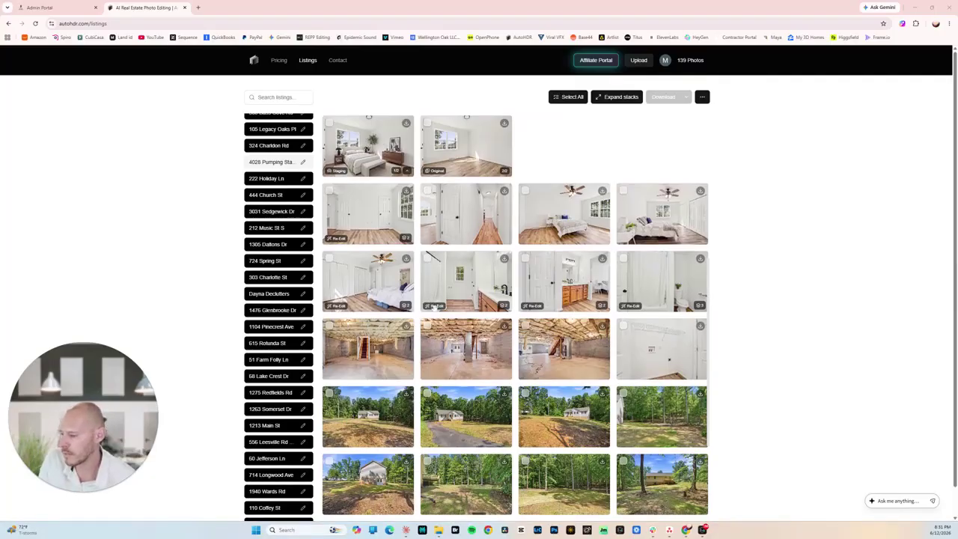
{"action": "scroll", "coordinate": [509, 358], "scroll_direction": "up", "scroll_amount": 3}
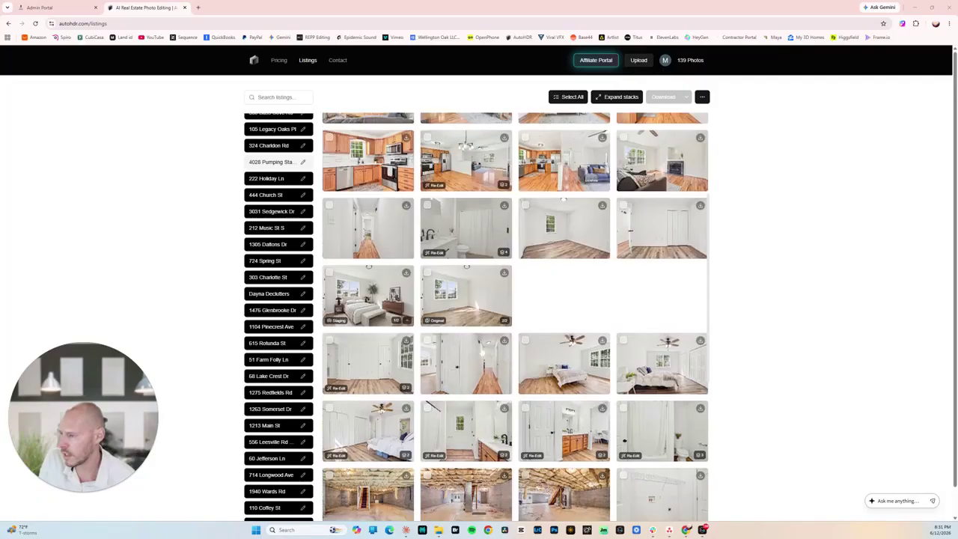
{"action": "scroll", "coordinate": [457, 346], "scroll_direction": "up", "scroll_amount": 2}
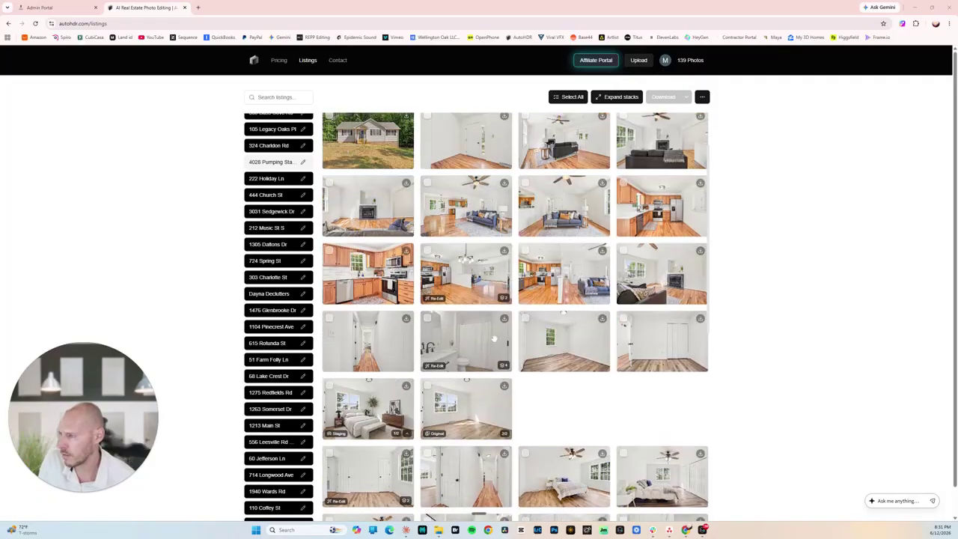
{"action": "scroll", "coordinate": [496, 339], "scroll_direction": "up", "scroll_amount": 1}
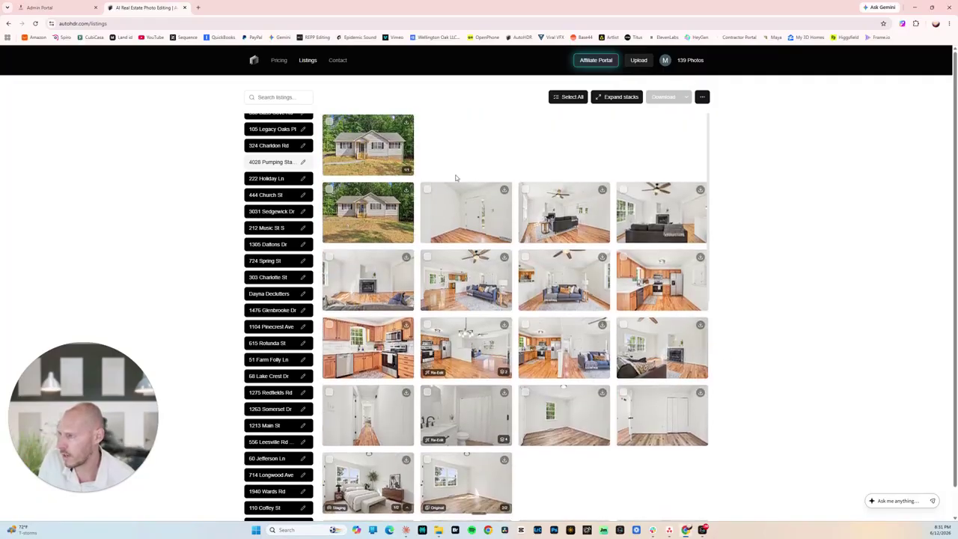
{"action": "left_click", "coordinate": [411, 165]}
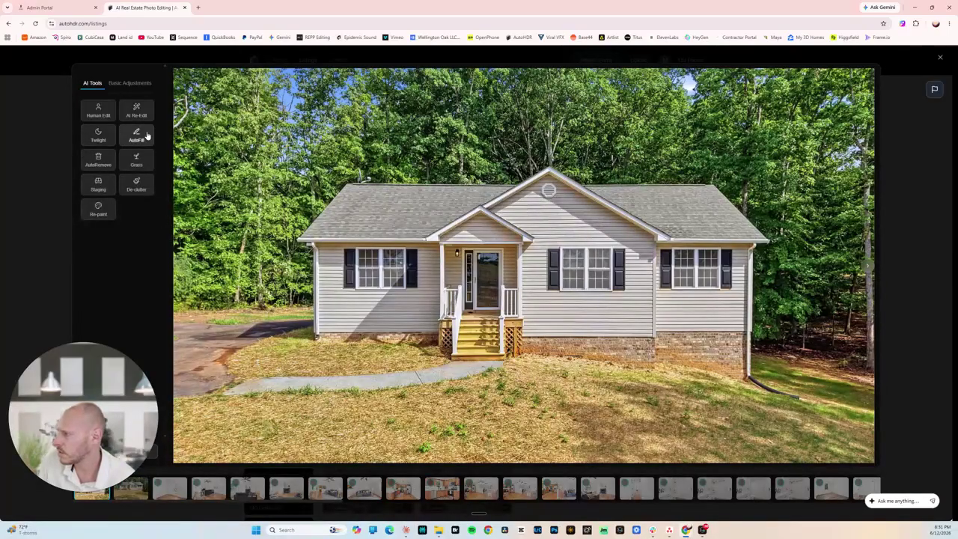
Replace the front exterior's lawn with green grass, accepting the 1-credit charge.
{"action": "left_click", "coordinate": [136, 159]}
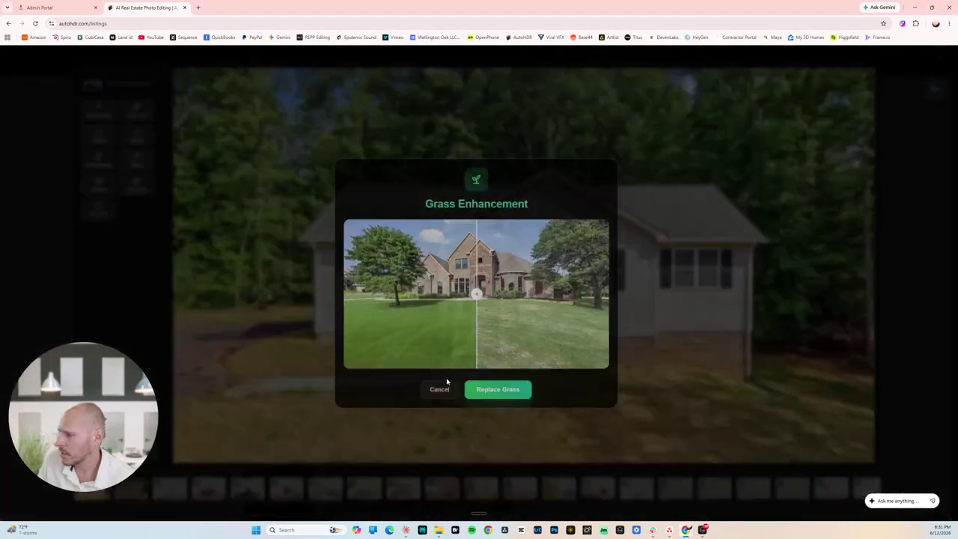
{"action": "left_click", "coordinate": [498, 391]}
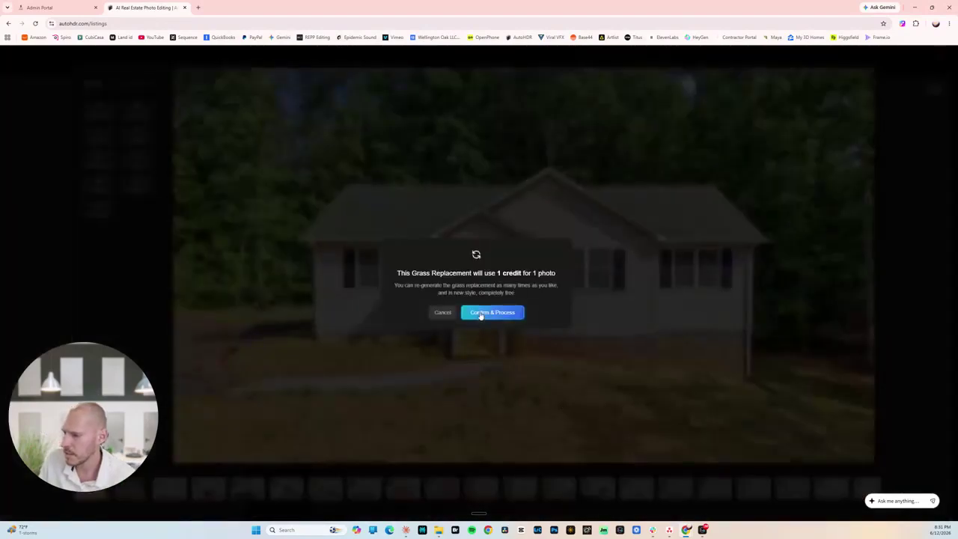
{"action": "left_click", "coordinate": [481, 313]}
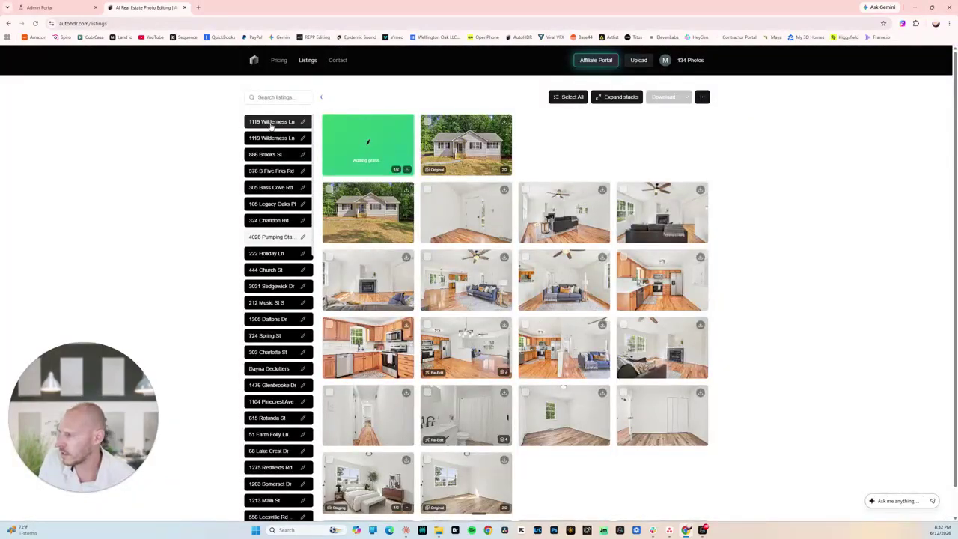
{"action": "left_click", "coordinate": [273, 170]}
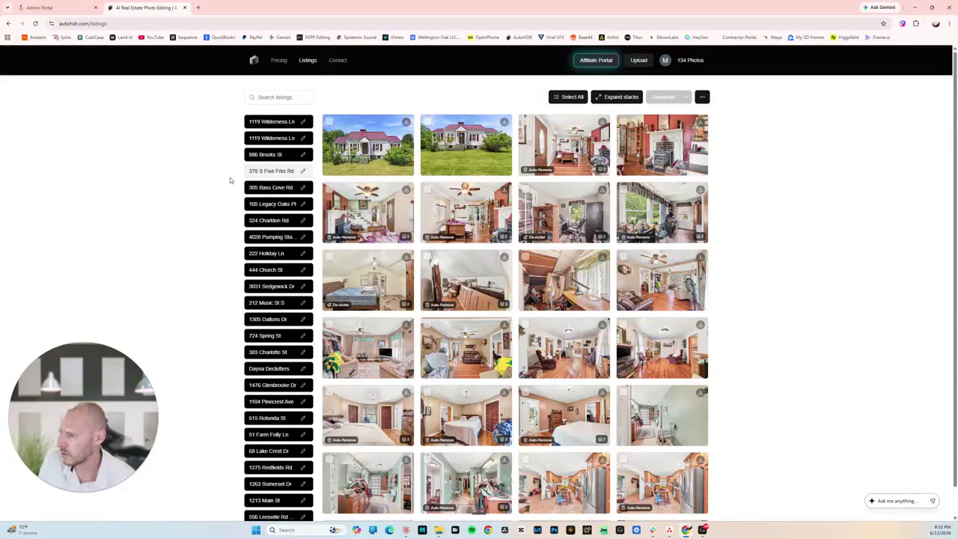
{"action": "left_click", "coordinate": [466, 150]}
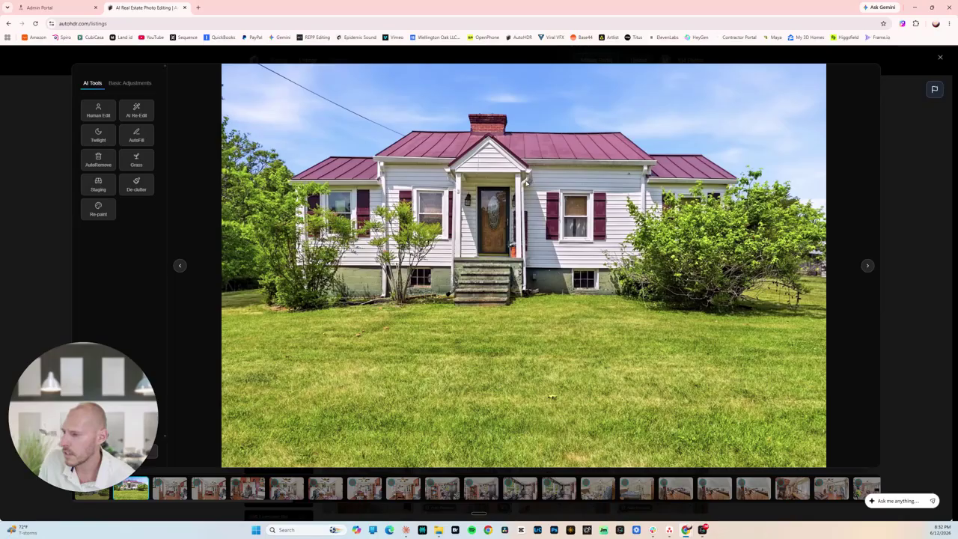
{"action": "key", "text": "Escape"}
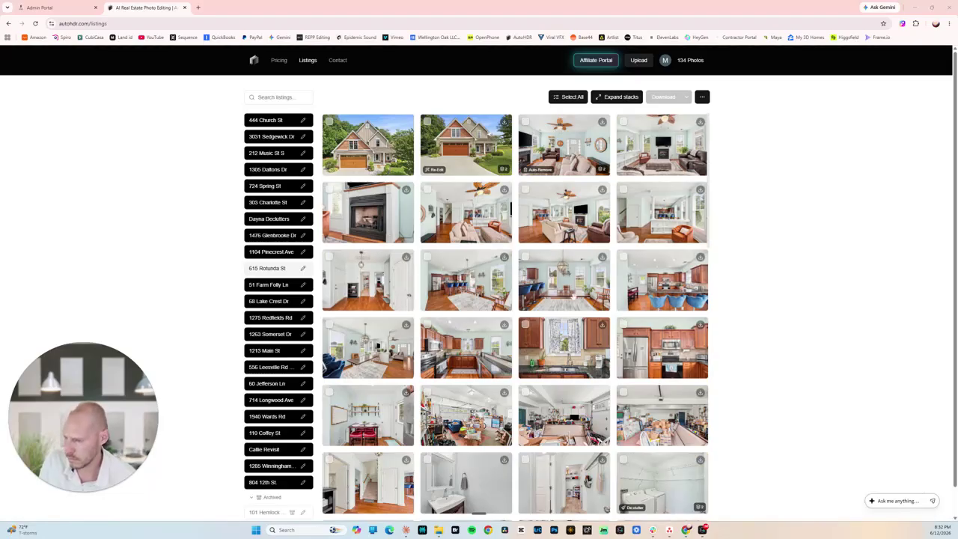
Open the cluttered garage photo with boxes and the blue sofa full-size.
{"action": "scroll", "coordinate": [442, 288], "scroll_direction": "down", "scroll_amount": 1}
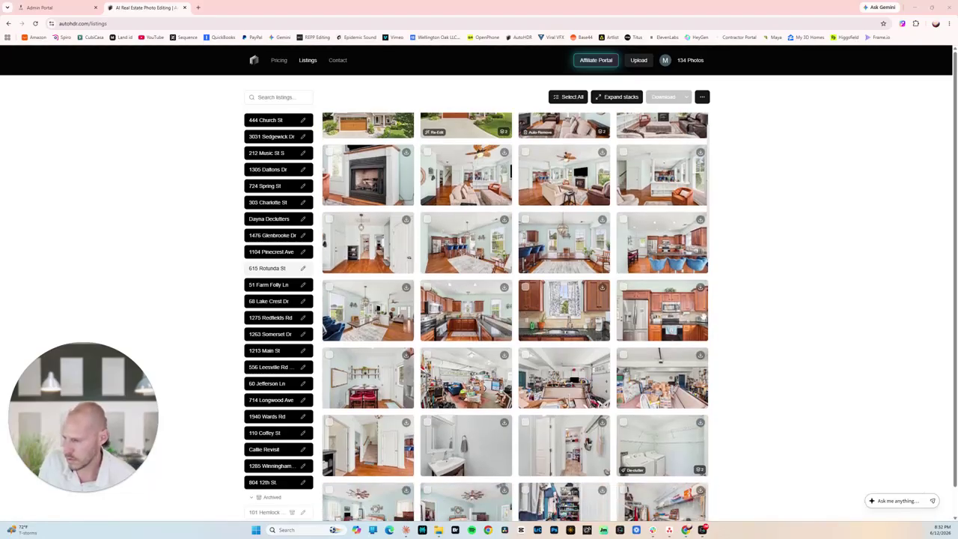
{"action": "scroll", "coordinate": [516, 317], "scroll_direction": "up", "scroll_amount": 1}
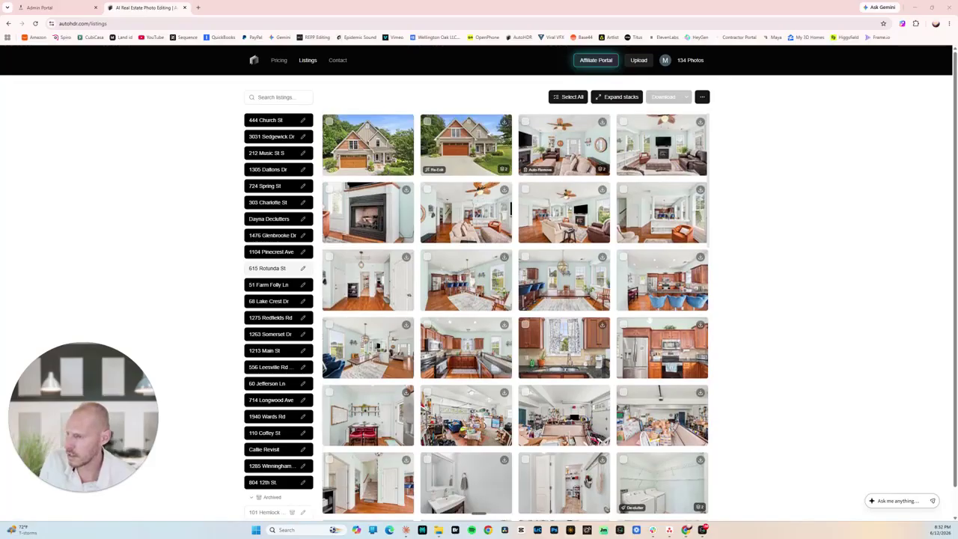
{"action": "scroll", "coordinate": [567, 416], "scroll_direction": "down", "scroll_amount": 1}
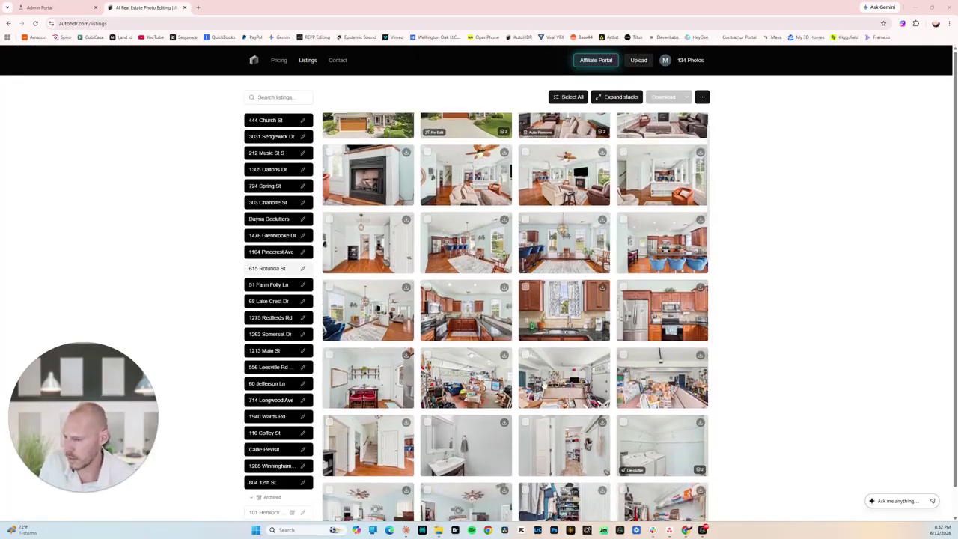
{"action": "left_click", "coordinate": [492, 387]}
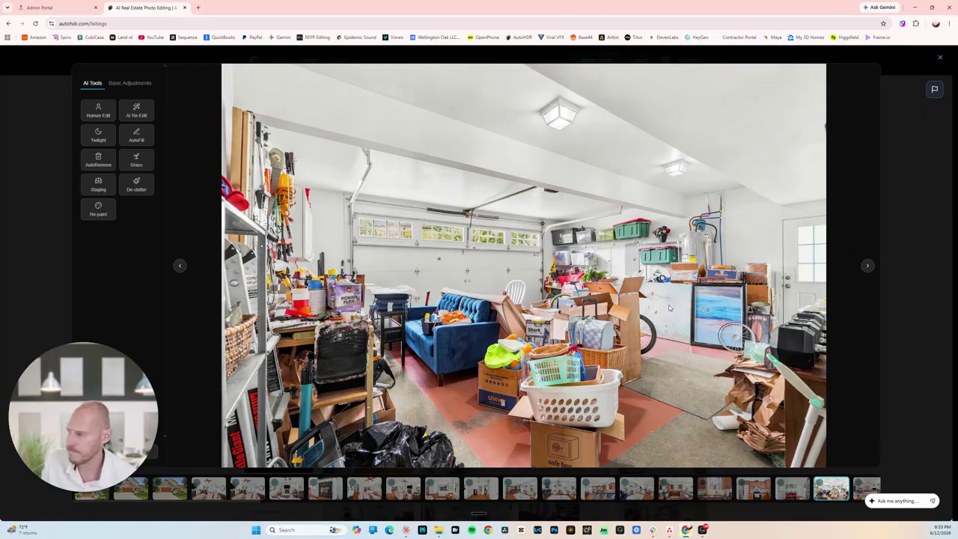
Close the garage photo viewer and scroll the listing grid back up.
{"action": "left_click", "coordinate": [899, 196]}
{"action": "scroll", "coordinate": [629, 259], "scroll_direction": "up", "scroll_amount": 1}
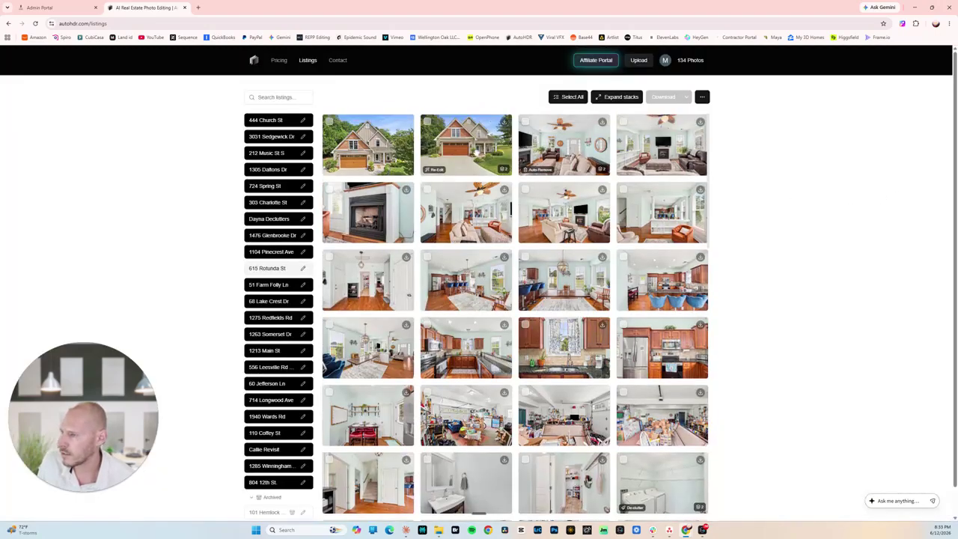
Generate a Purple-style Twilight version of the second exterior photo, confirming the credit charge.
{"action": "left_click", "coordinate": [476, 150]}
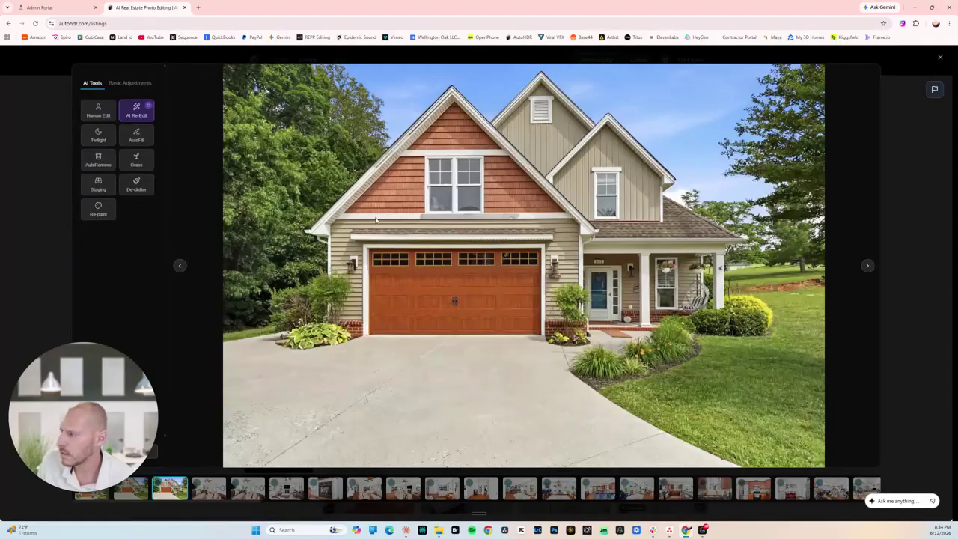
{"action": "left_click", "coordinate": [98, 134]}
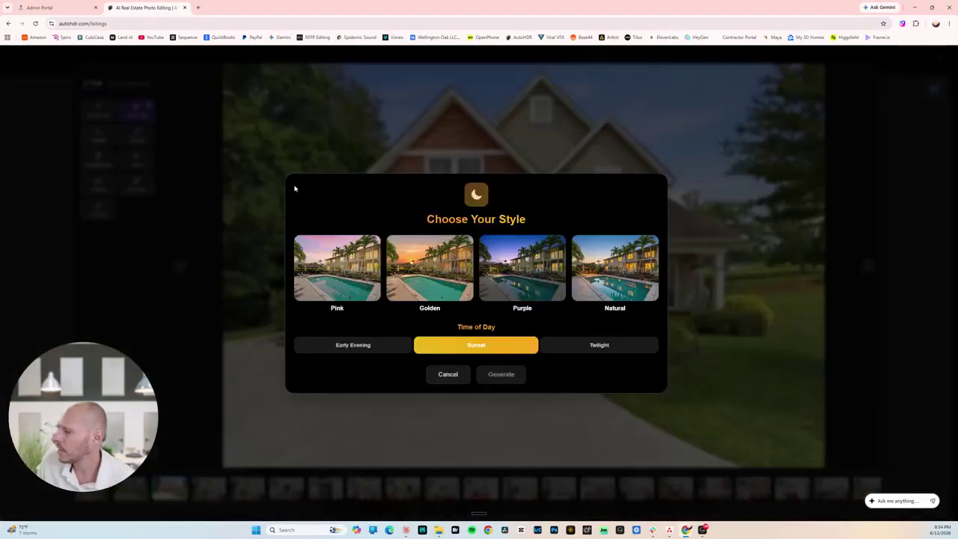
{"action": "left_click", "coordinate": [537, 271]}
{"action": "left_click", "coordinate": [612, 345]}
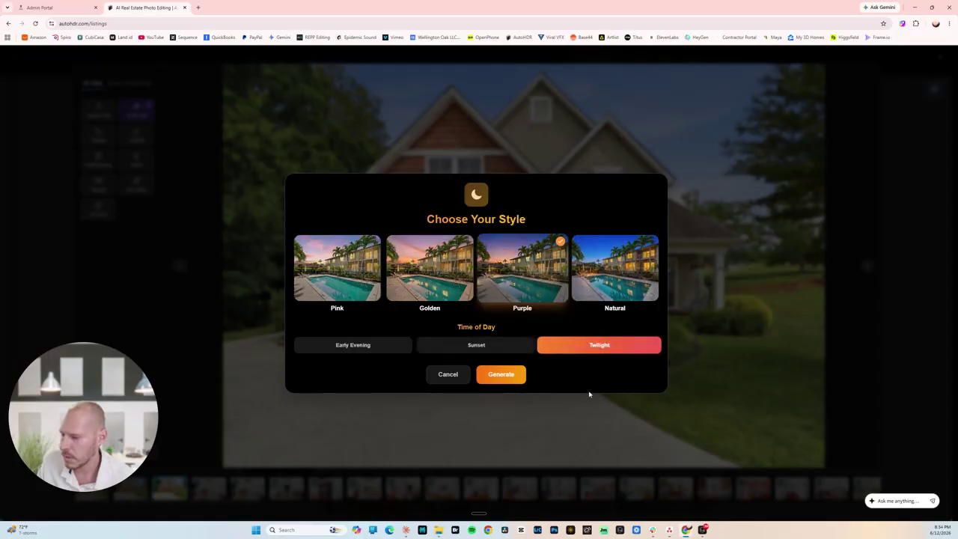
{"action": "left_click", "coordinate": [498, 377]}
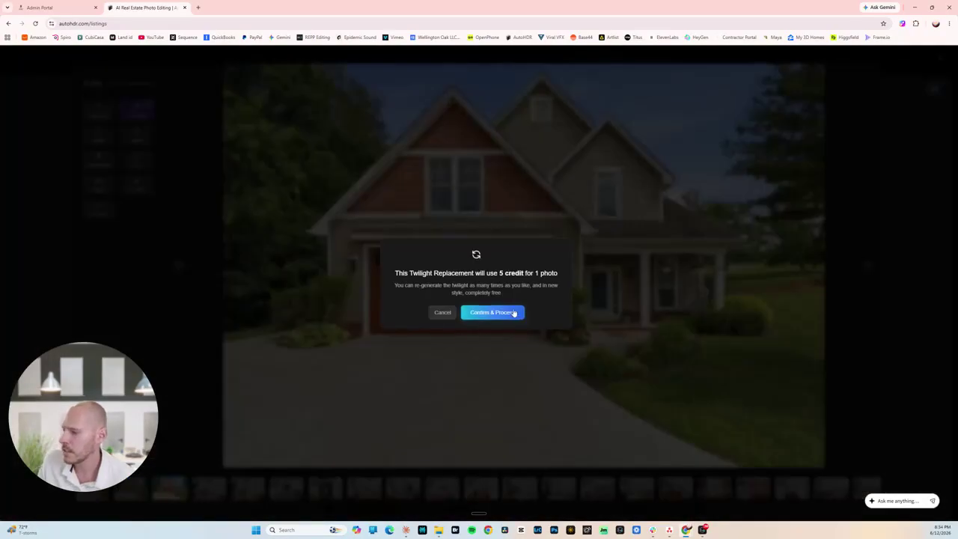
{"action": "left_click", "coordinate": [512, 312]}
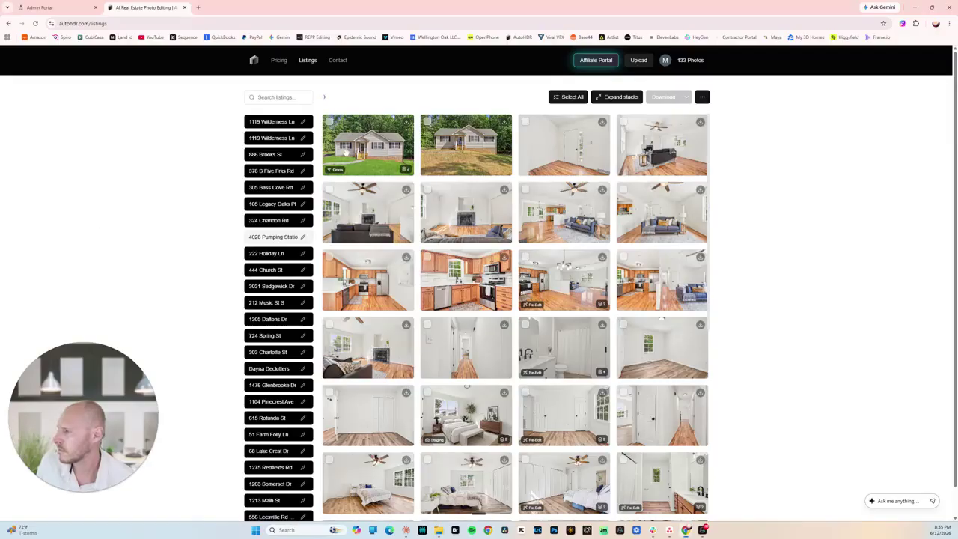
{"action": "left_click", "coordinate": [465, 145]}
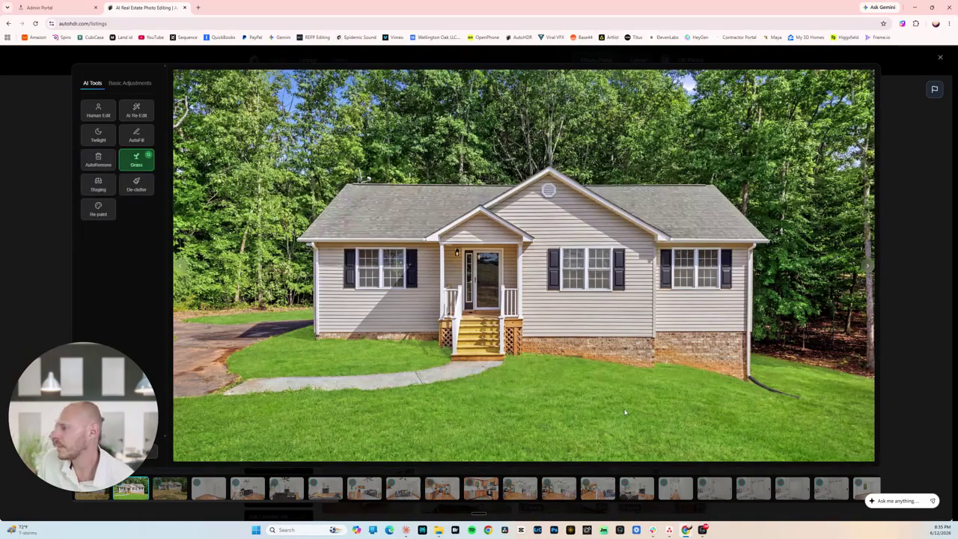
{"action": "left_click", "coordinate": [36, 121]}
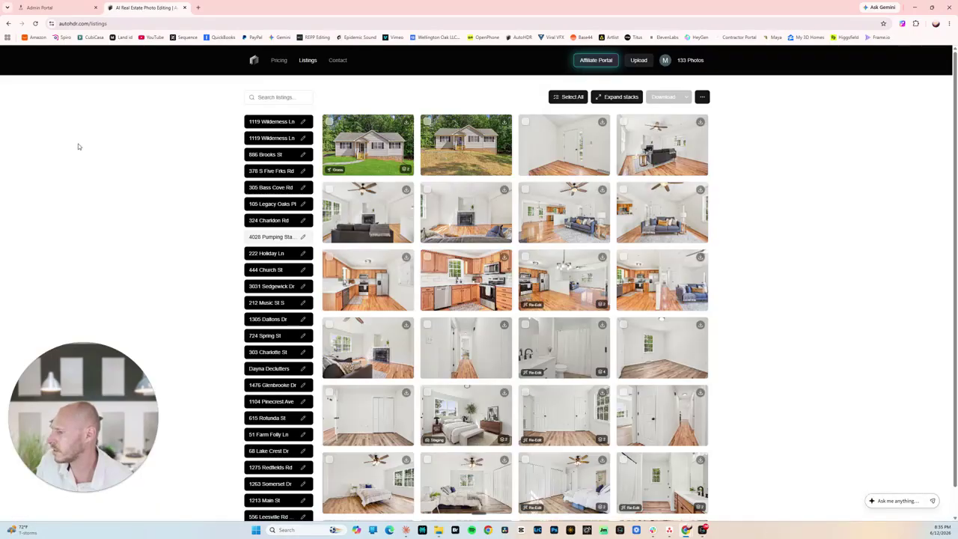
{"action": "left_click", "coordinate": [281, 419]}
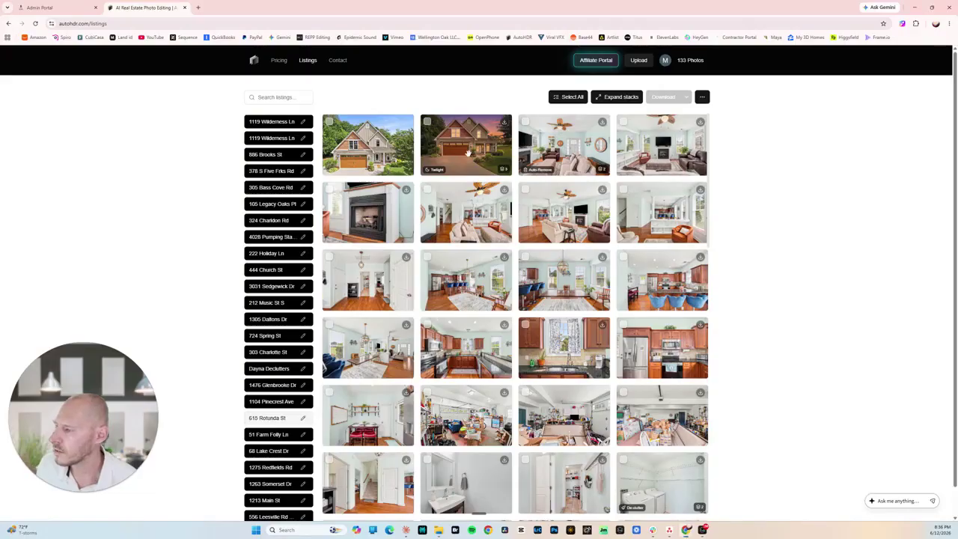
{"action": "left_click", "coordinate": [477, 166]}
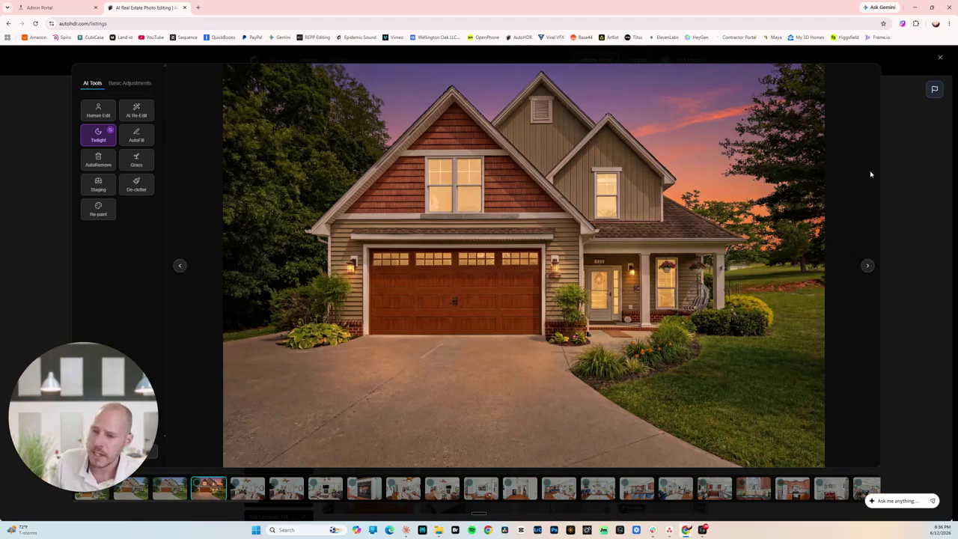
{"action": "left_click", "coordinate": [887, 167]}
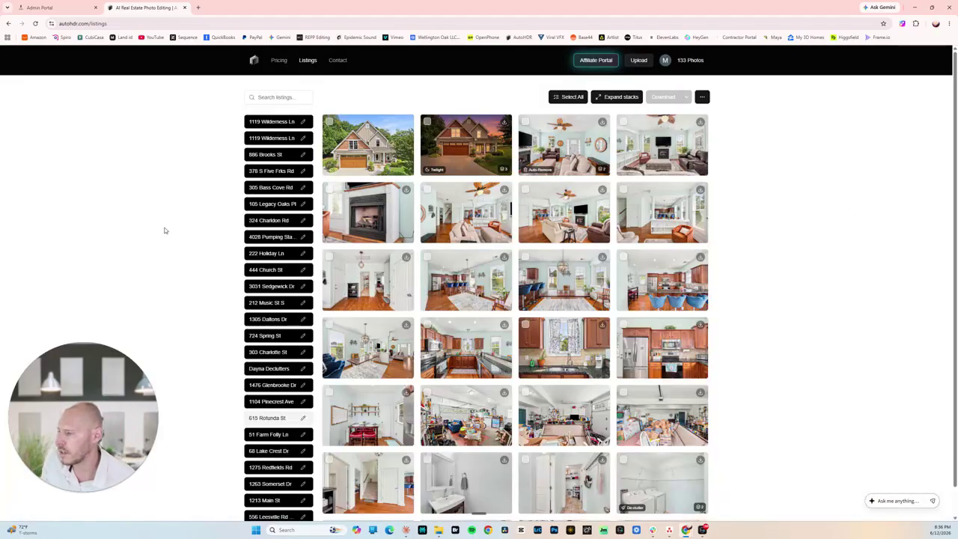
{"action": "scroll", "coordinate": [524, 322], "scroll_direction": "down", "scroll_amount": 3}
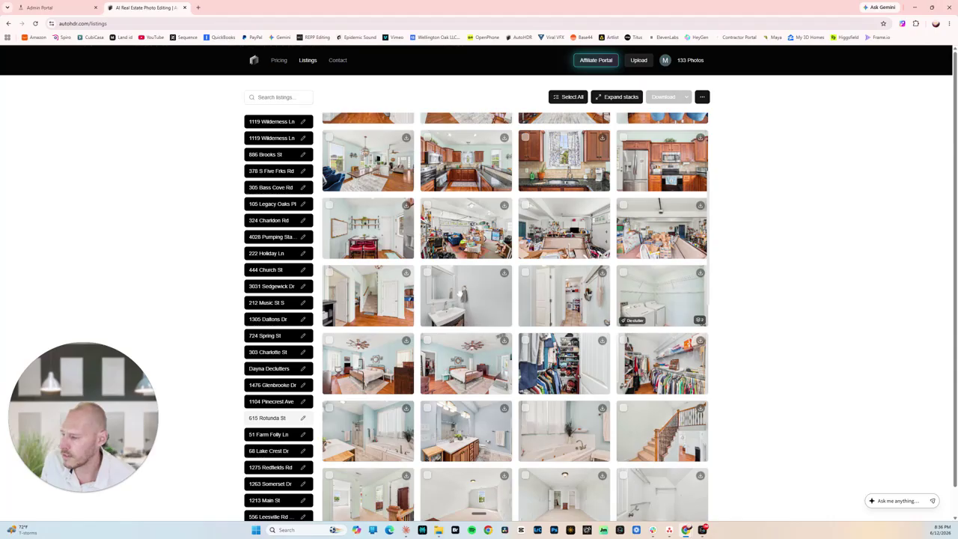
{"action": "scroll", "coordinate": [515, 315], "scroll_direction": "up", "scroll_amount": 3}
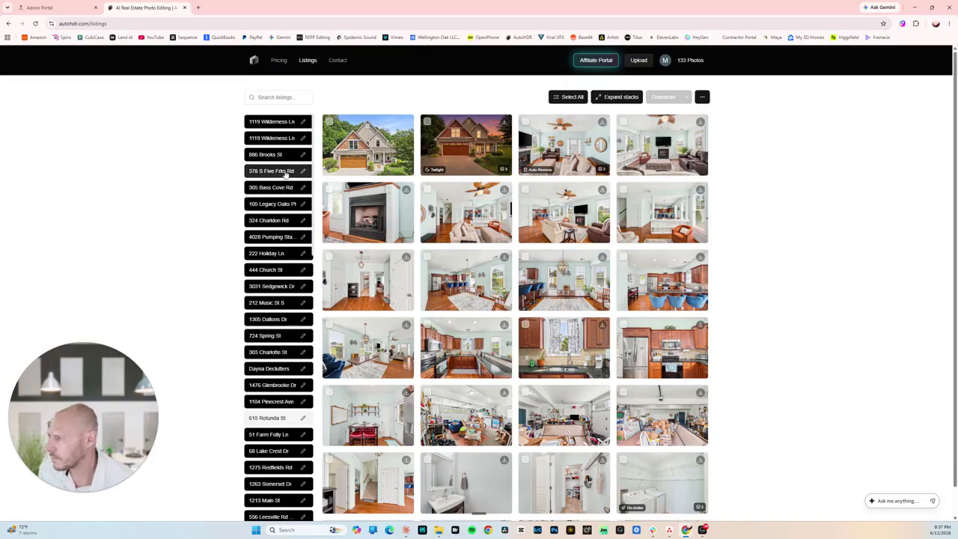
{"action": "left_click", "coordinate": [268, 141]}
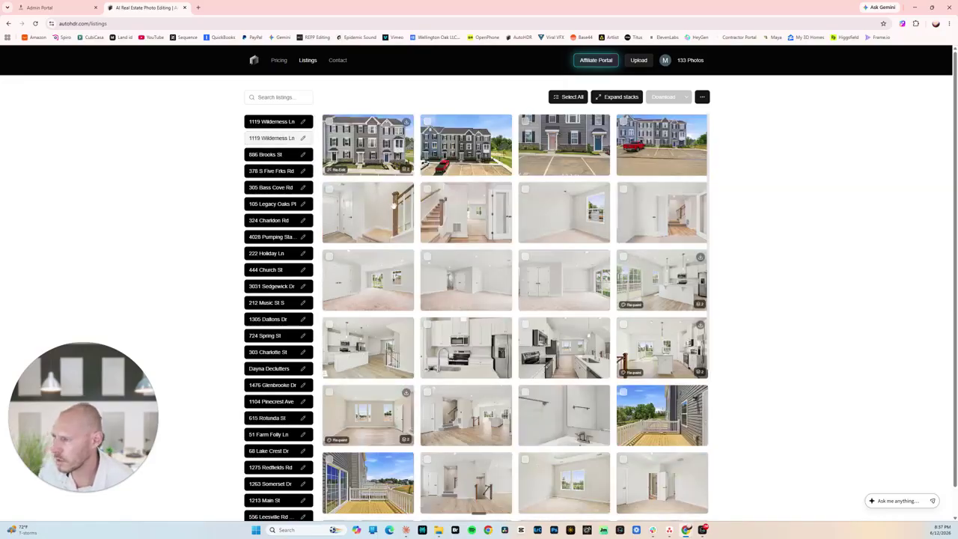
{"action": "left_click", "coordinate": [298, 188]}
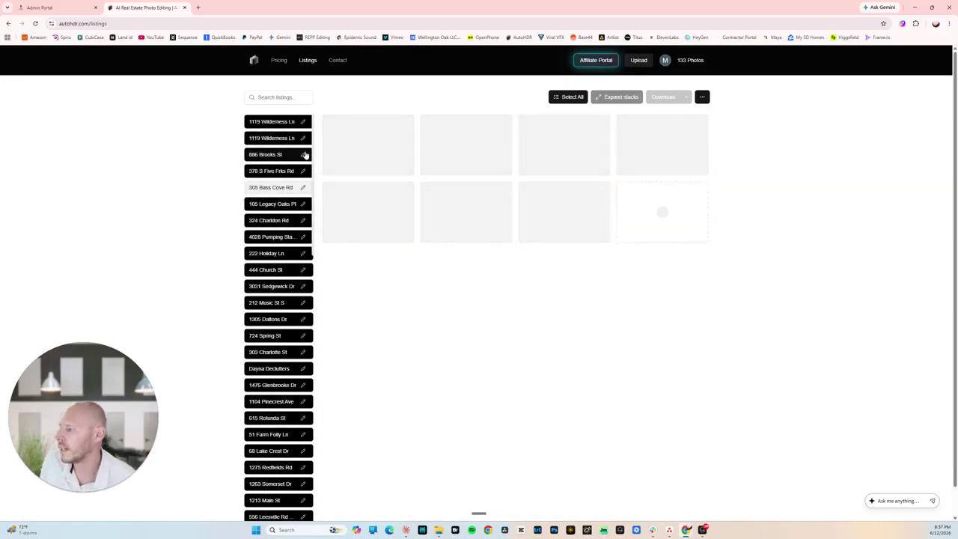
{"action": "left_click", "coordinate": [282, 237]}
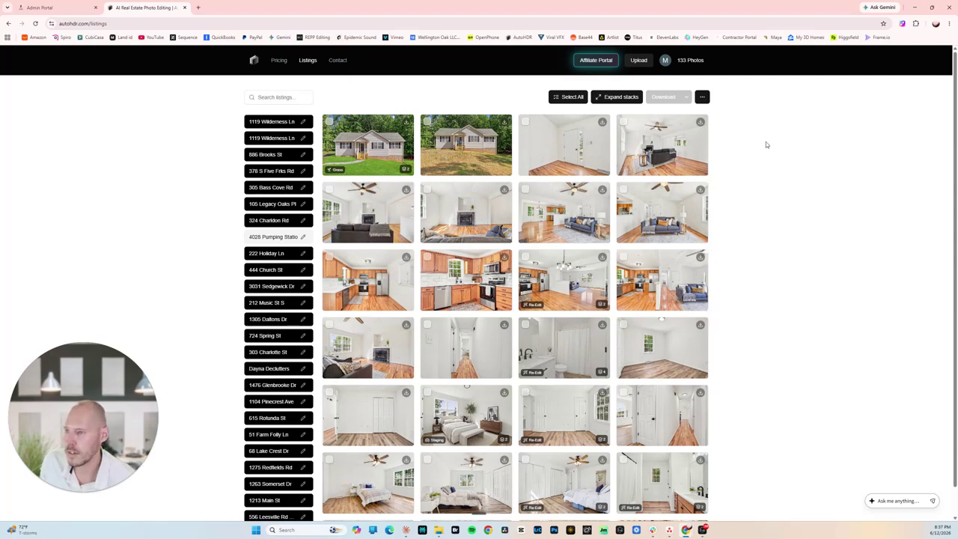
{"action": "key", "text": "ctrl+a"}
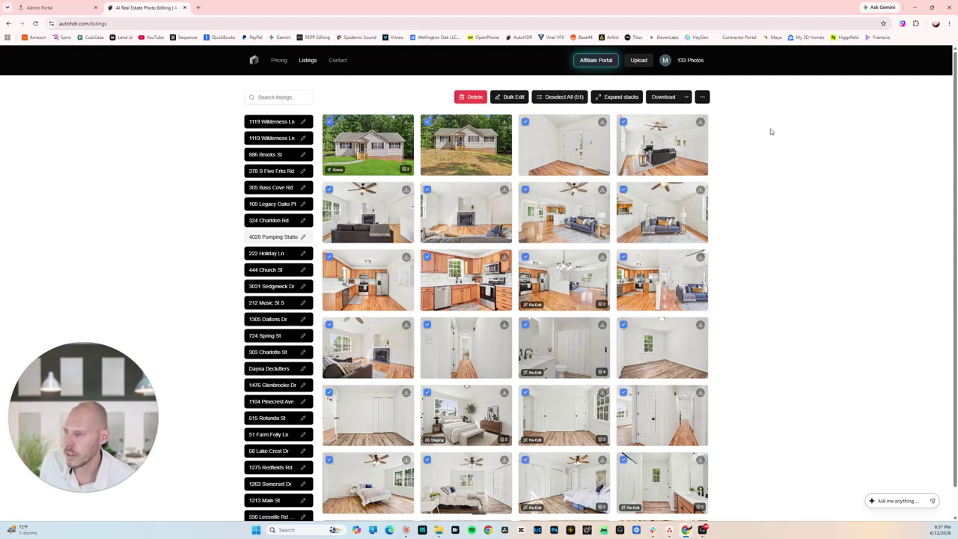
{"action": "left_click", "coordinate": [662, 96]}
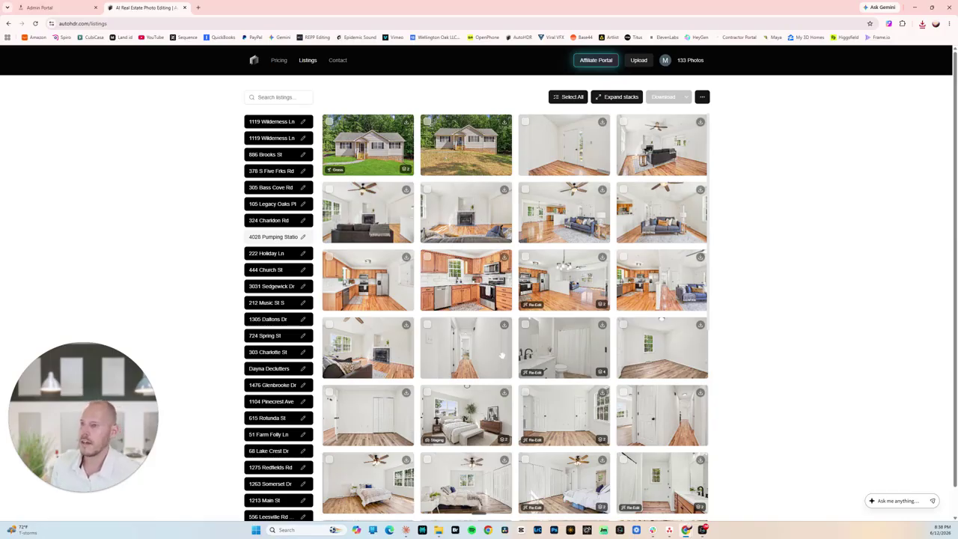
{"action": "left_click", "coordinate": [923, 24]}
{"action": "mouse_move", "coordinate": [903, 59]}
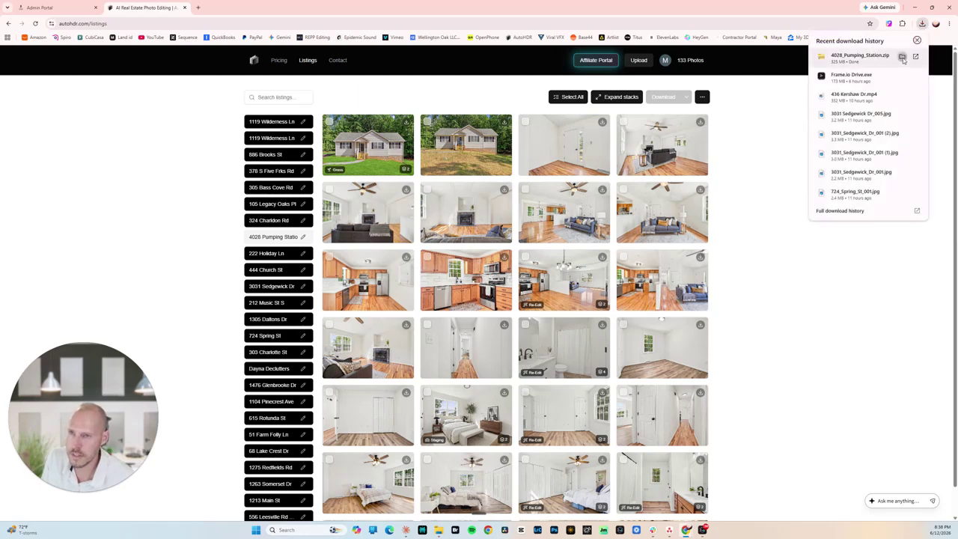
{"action": "left_click", "coordinate": [903, 58]}
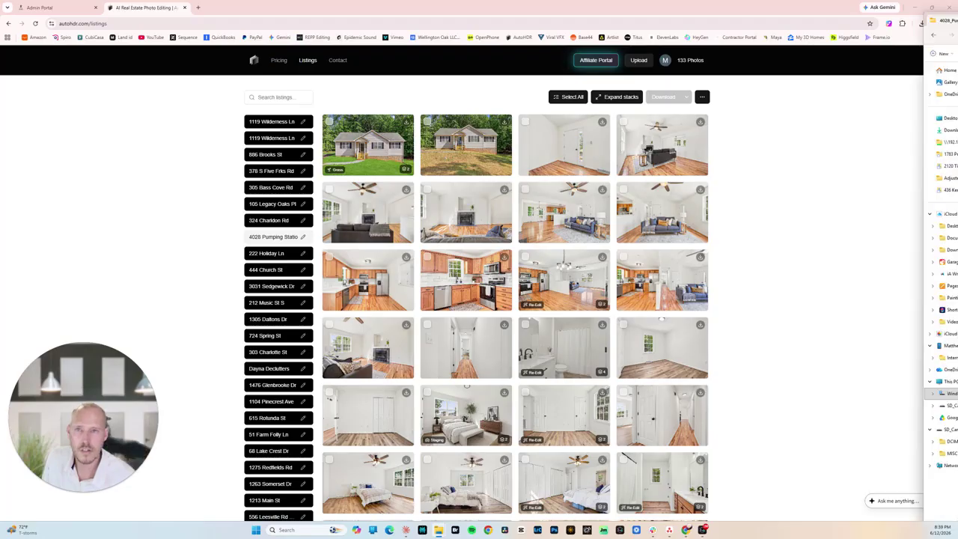
{"action": "key", "text": "alt+Tab"}
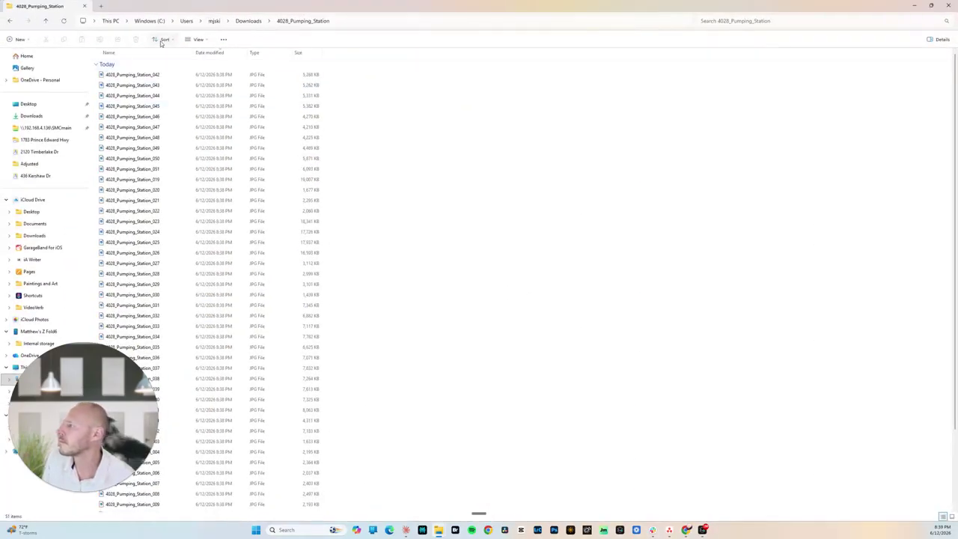
{"action": "left_click", "coordinate": [160, 39]}
{"action": "left_click", "coordinate": [171, 56]}
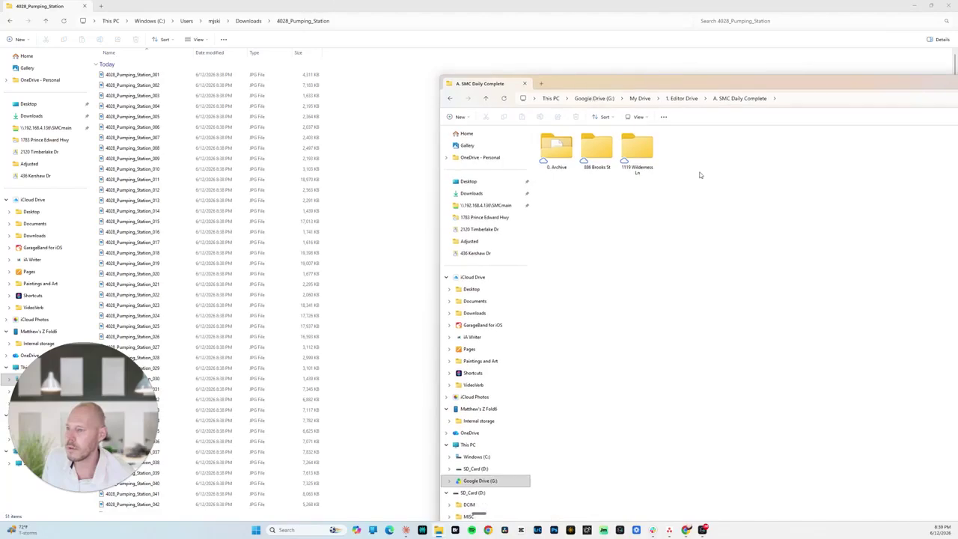
{"action": "double_click", "coordinate": [653, 166]}
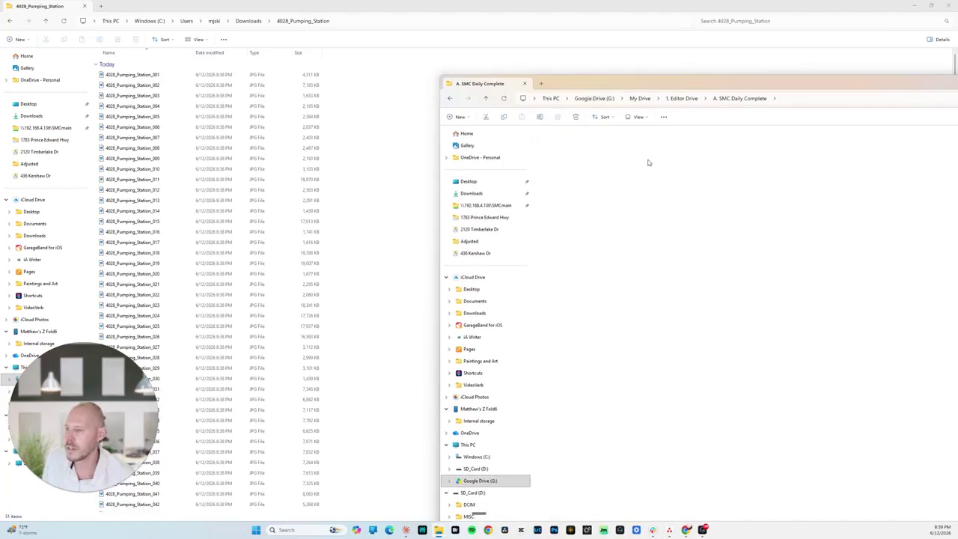
{"action": "left_click", "coordinate": [196, 181]}
{"action": "key", "text": "ctrl+a"}
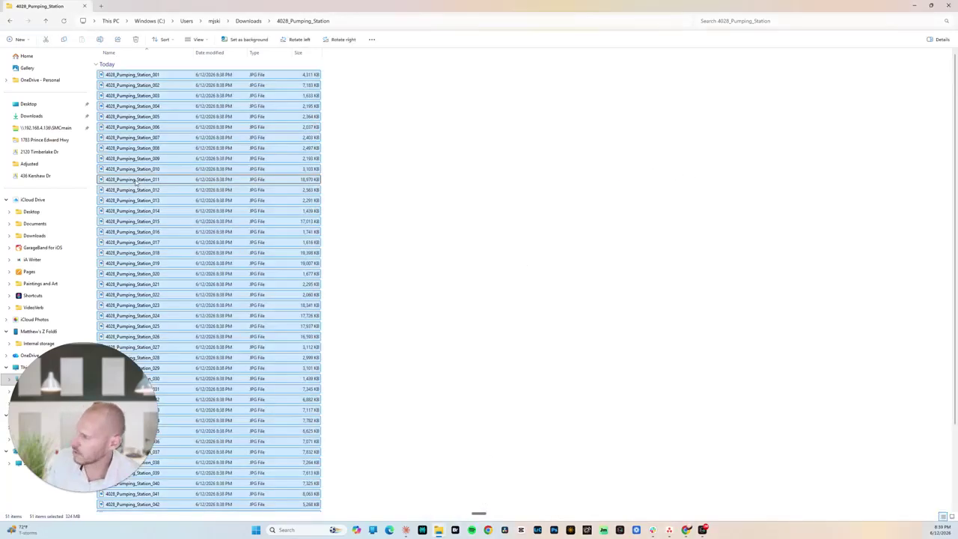
{"action": "left_click_drag", "start_coordinate": [142, 185], "coordinate": [196, 201]}
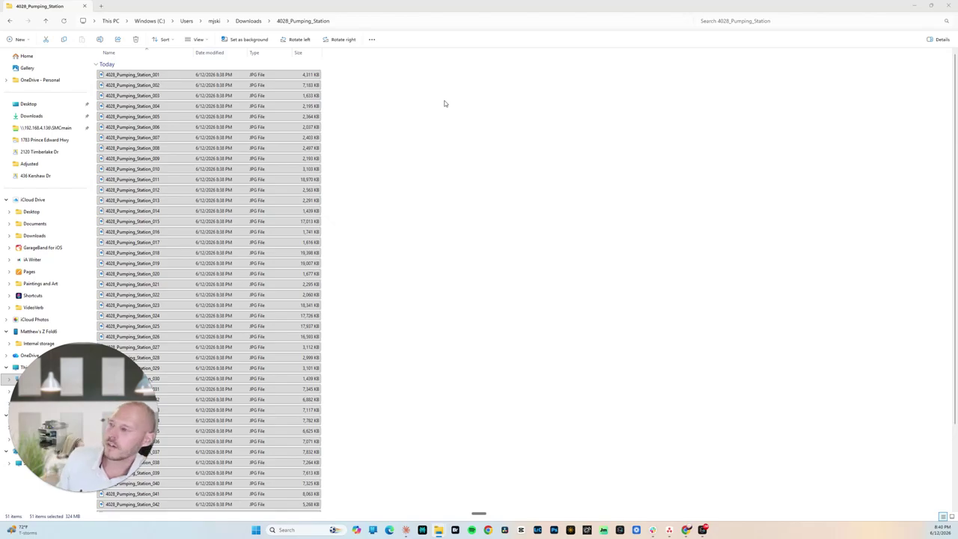
Close the File Explorer window holding the downloaded photos to get back to AutoHDR.
{"action": "left_click", "coordinate": [85, 7]}
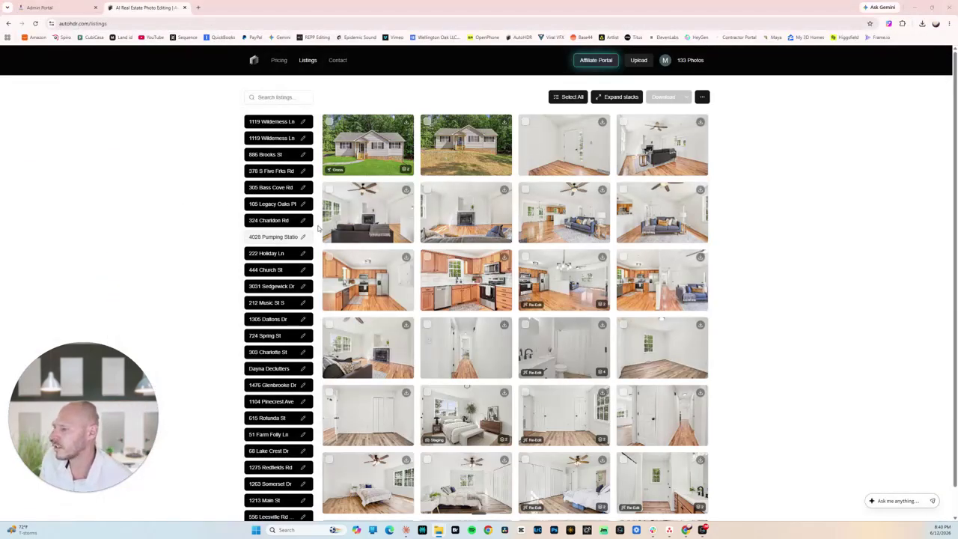